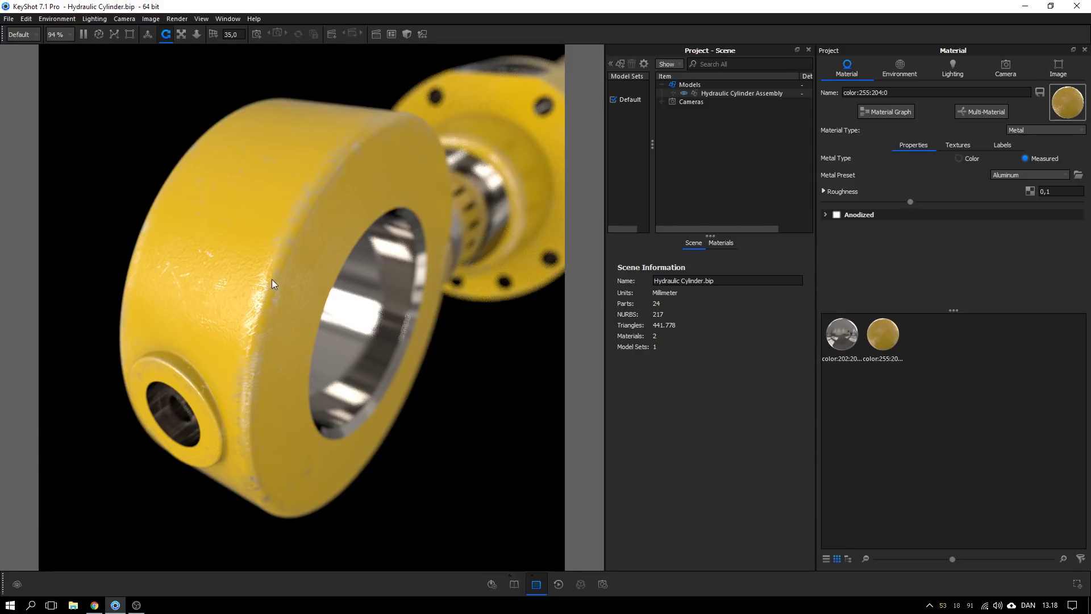
# - Open the material graph of the yellow cylinder part, reposition its nodes and bring up the Metal node's properties
pyautogui.rightClick(259, 246)
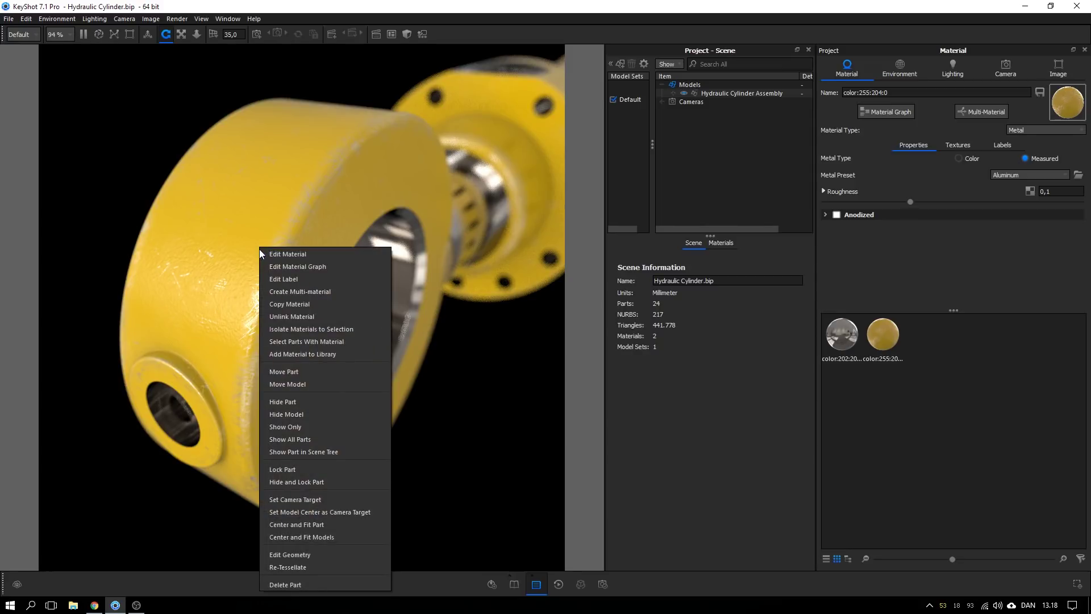
pyautogui.click(273, 267)
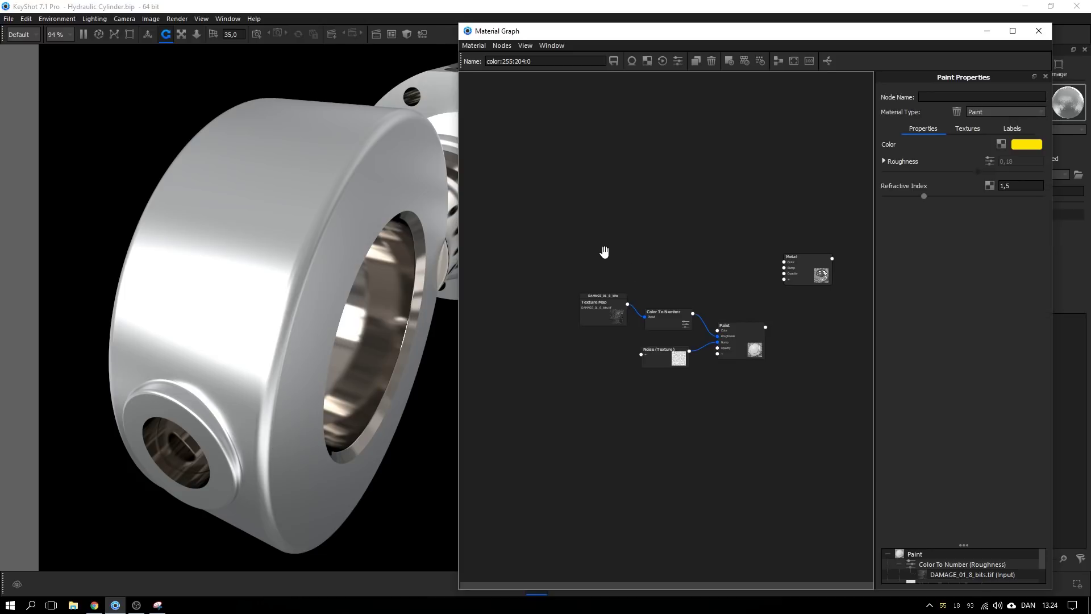
pyautogui.moveTo(800, 276); pyautogui.dragTo(795, 270)
pyautogui.moveTo(747, 345); pyautogui.dragTo(748, 342)
pyautogui.click(800, 262)
pyautogui.moveTo(800, 261); pyautogui.dragTo(795, 270)
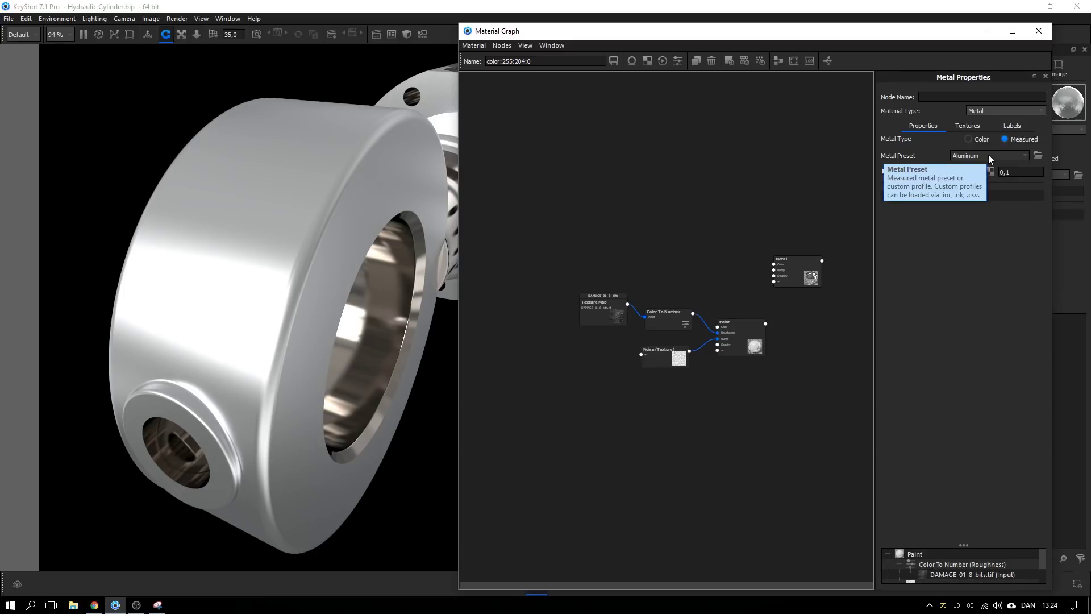
pyautogui.click(1009, 172)
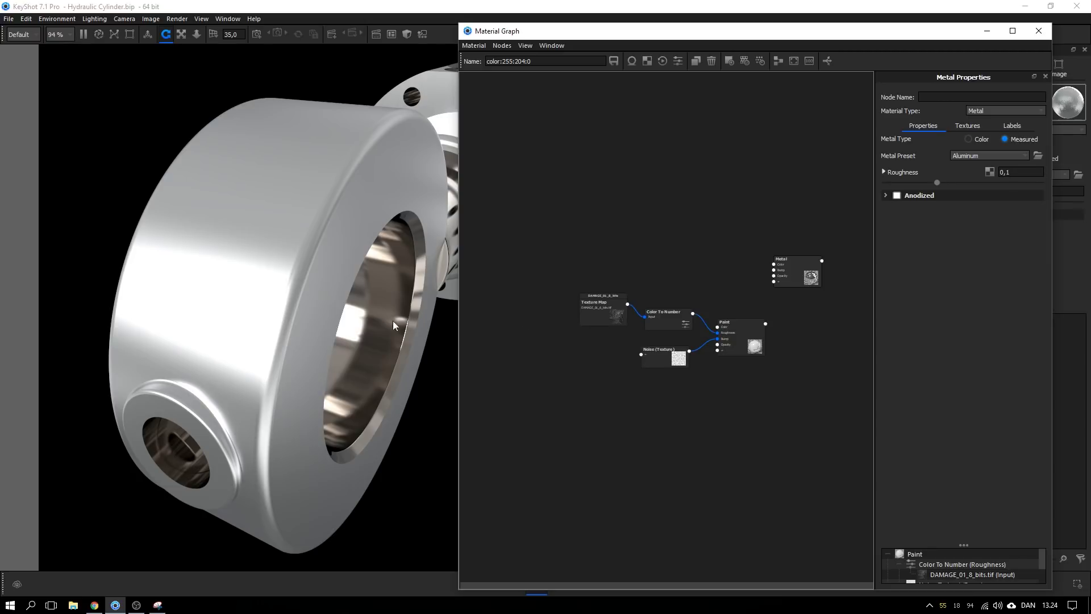
# - Preview the DAMAGE_01_8_bits texture map that drives the Paint node's roughness on the model
pyautogui.click(725, 335)
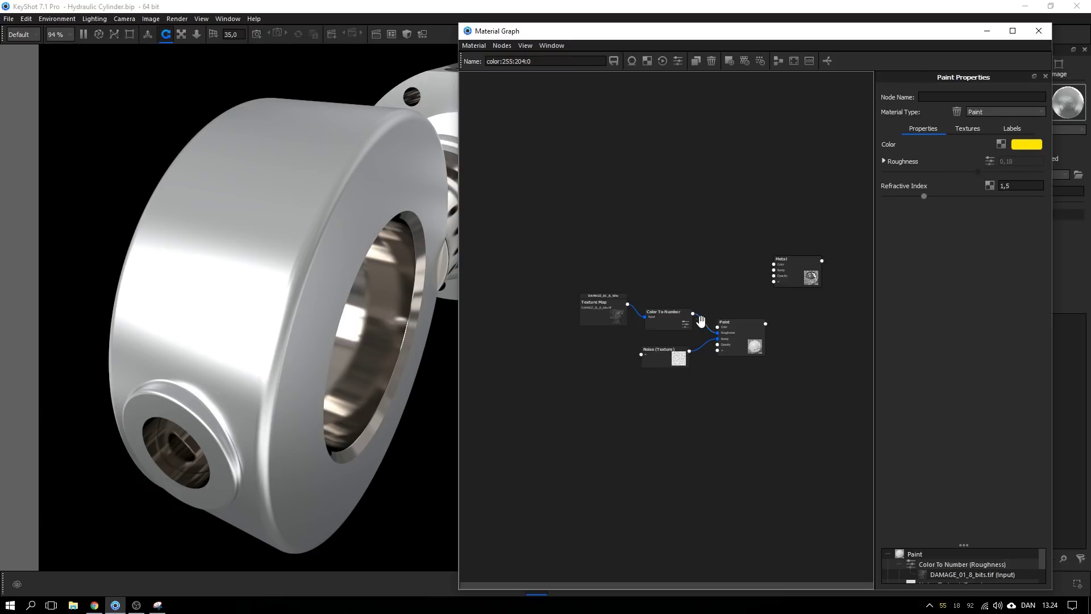
pyautogui.click(589, 315)
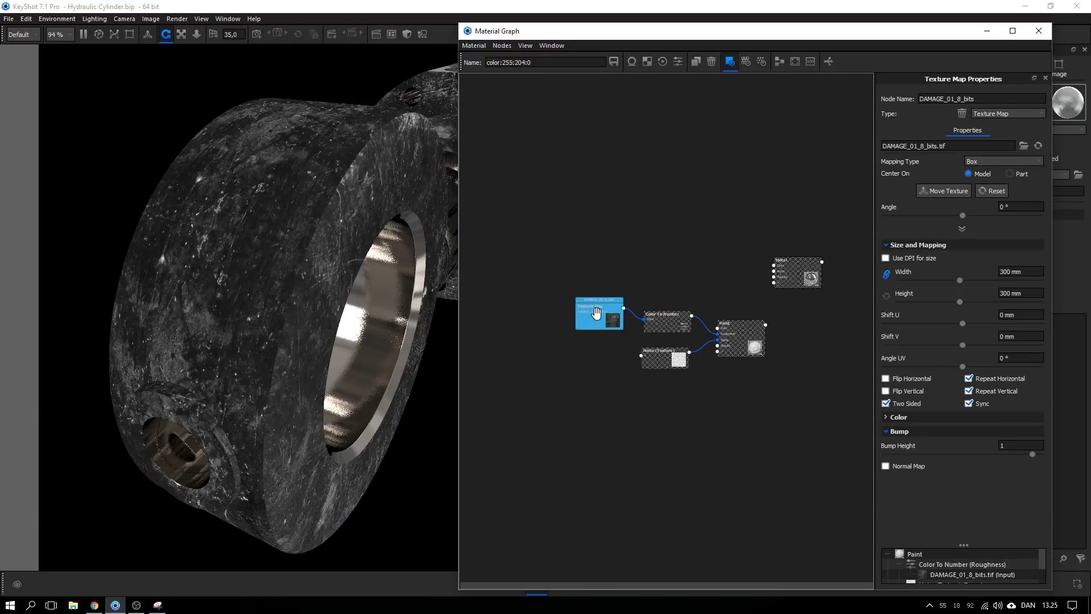
pyautogui.press('c')
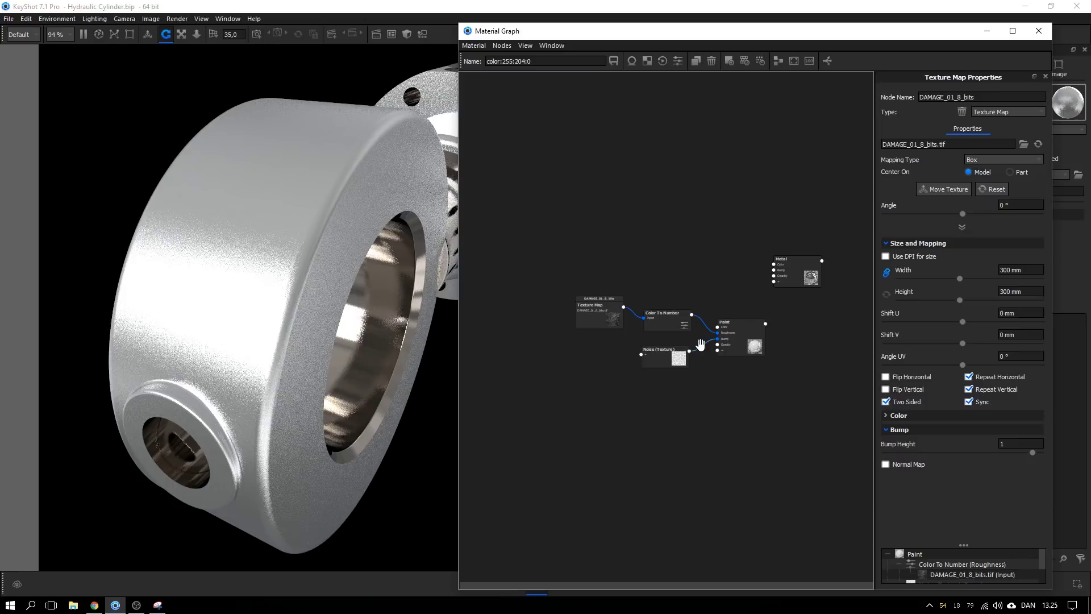
# - Move the Noise node aside, preview the Paint node on the model and inspect its surface from several angles
pyautogui.moveTo(672, 359); pyautogui.dragTo(650, 354)
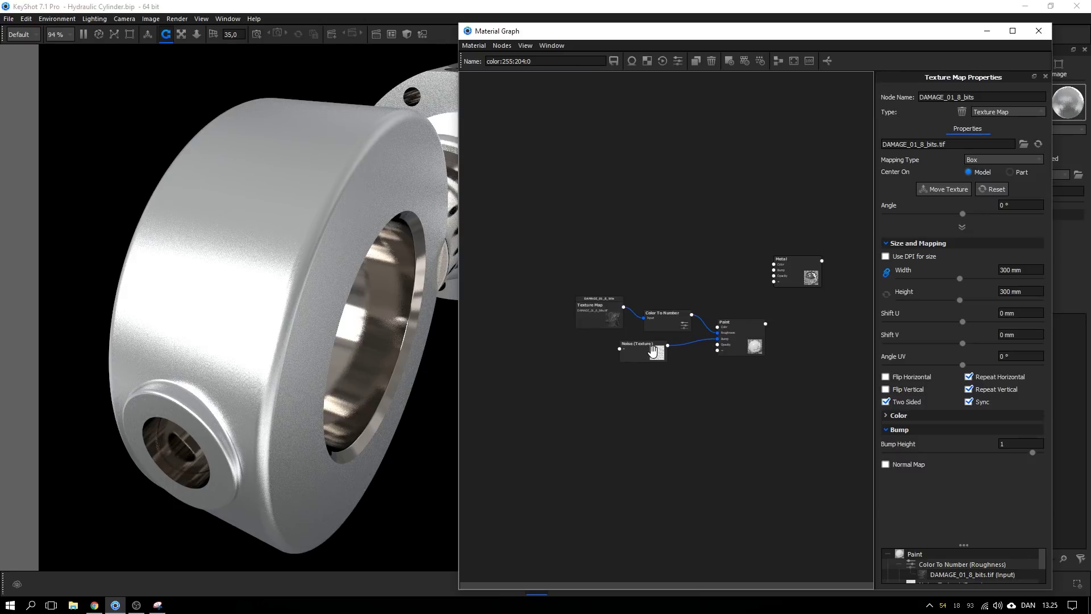
pyautogui.moveTo(750, 342); pyautogui.dragTo(751, 336)
pyautogui.click(750, 335)
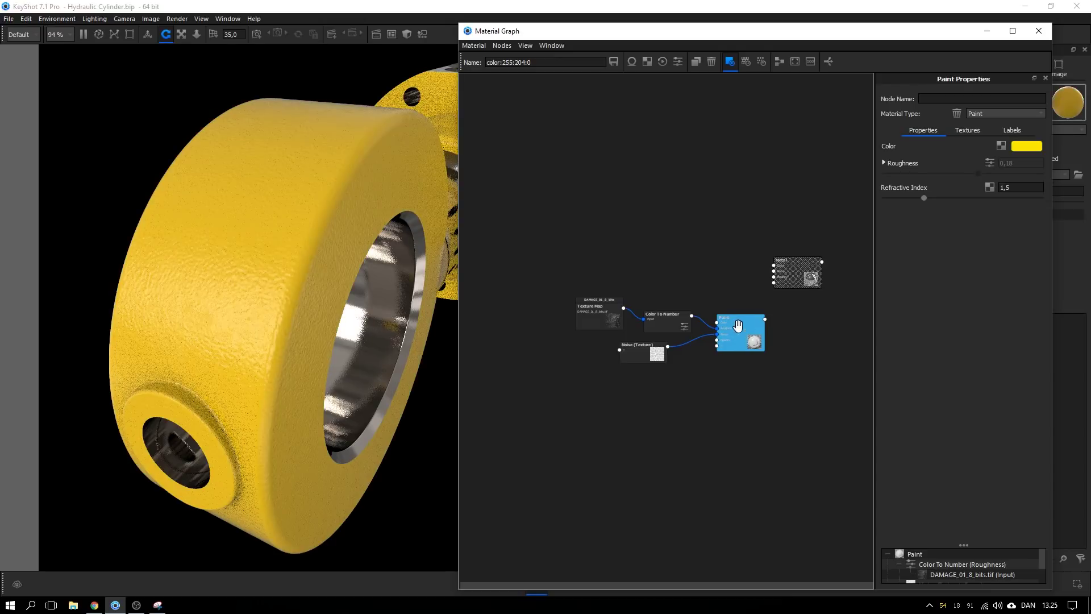
pyautogui.moveTo(390, 372); pyautogui.dragTo(237, 379)
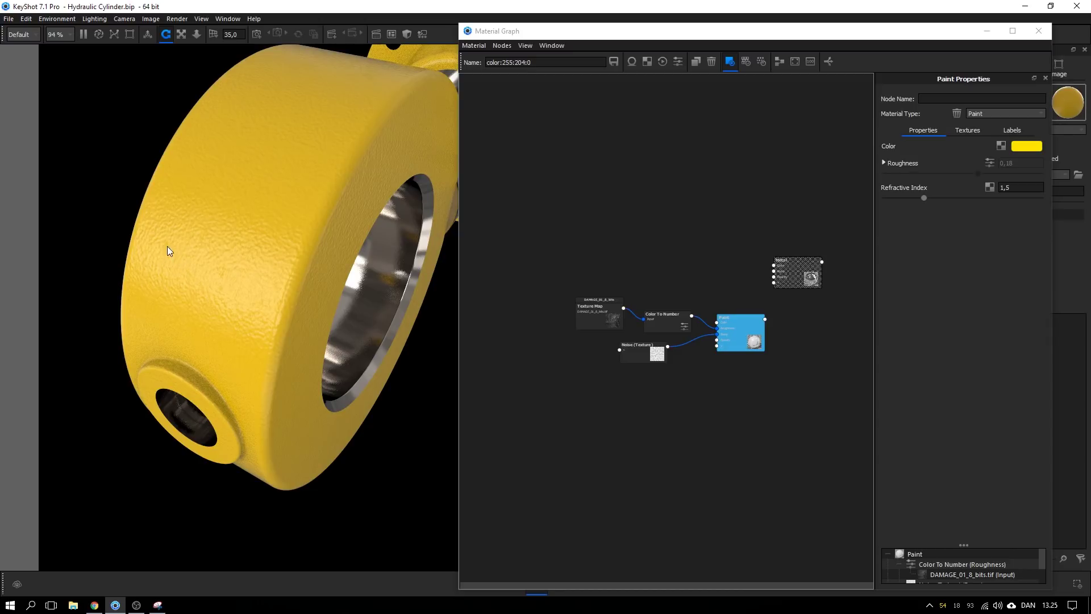
pyautogui.moveTo(226, 271); pyautogui.dragTo(191, 318)
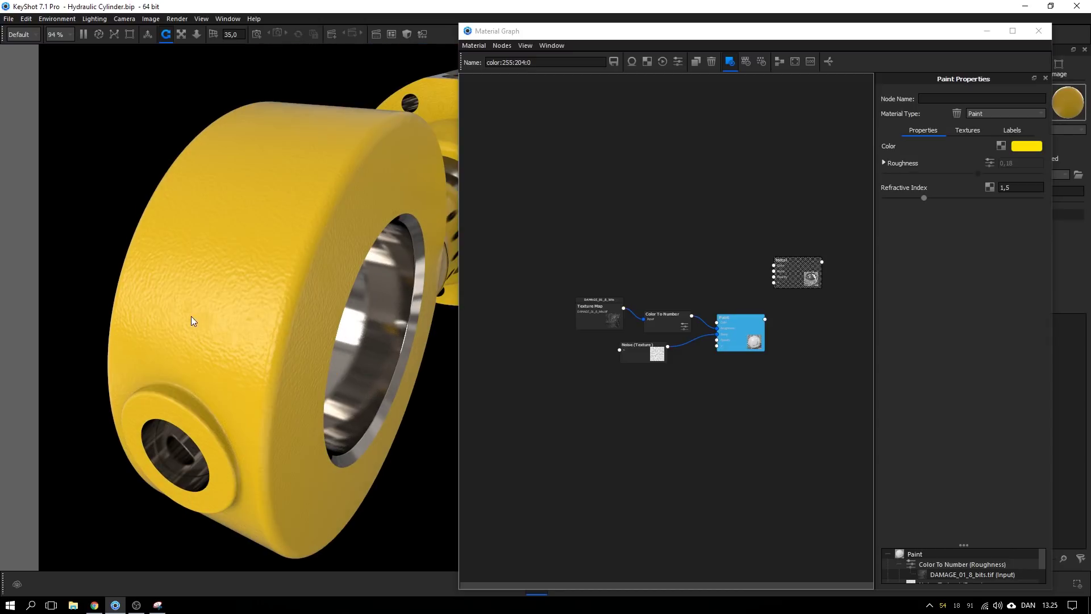
# - Disable the Noise texture's bump connection to the Paint node and inspect the surface without it
pyautogui.rightClick(686, 345)
pyautogui.click(703, 365)
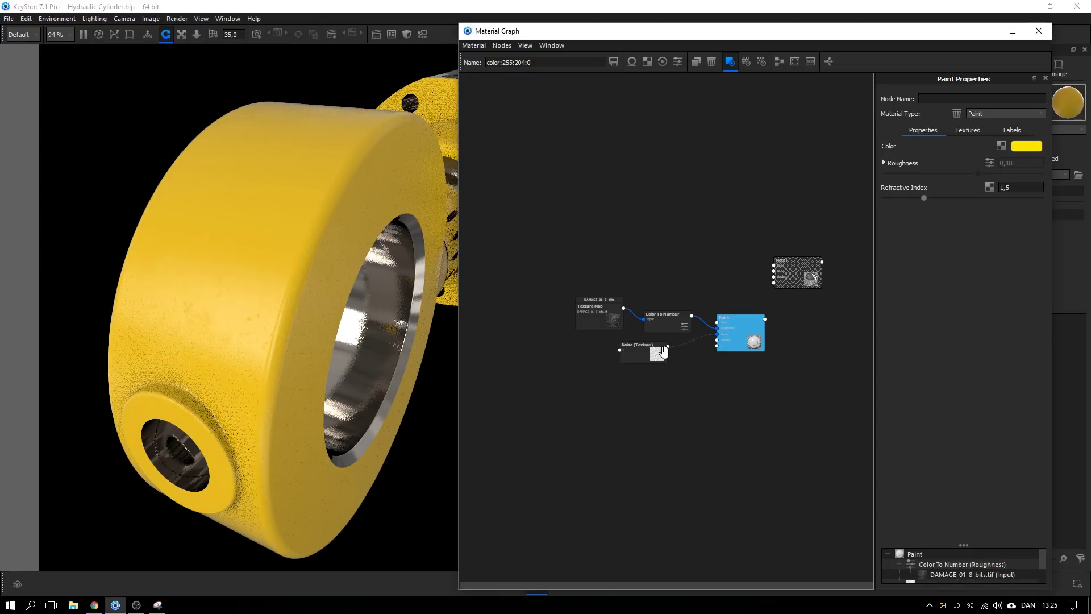
pyautogui.moveTo(253, 331)
pyautogui.mouseDown()
pyautogui.moveTo(227, 316)
pyautogui.moveTo(256, 314)
pyautogui.moveTo(241, 340)
pyautogui.mouseUp()
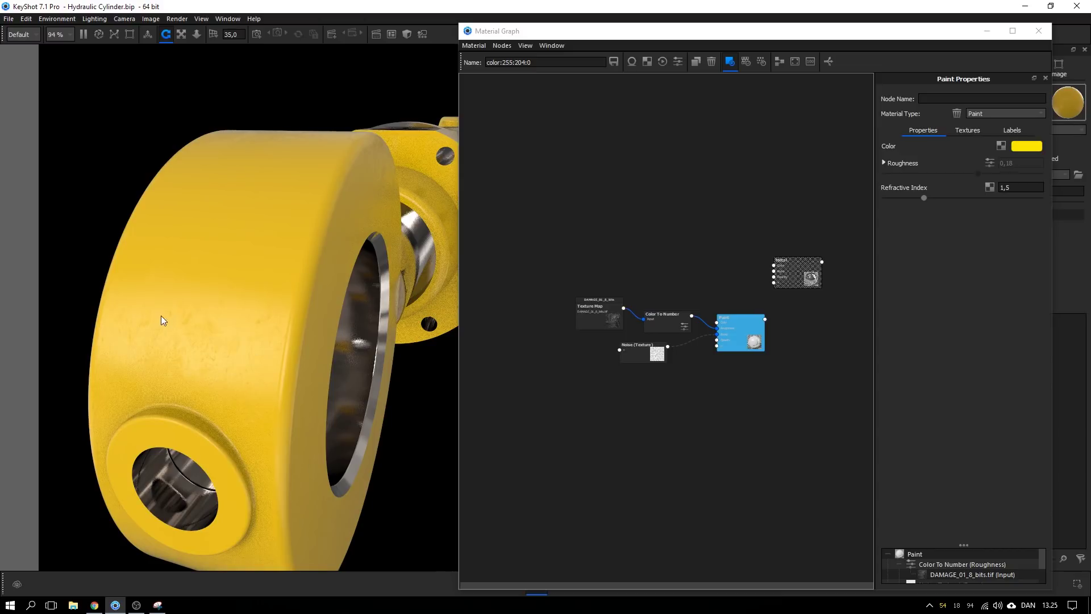
# - Re-enable the Noise texture's bump connection to the Paint node and check the surface on the model
pyautogui.moveTo(671, 323); pyautogui.dragTo(672, 315)
pyautogui.moveTo(651, 353); pyautogui.dragTo(645, 359)
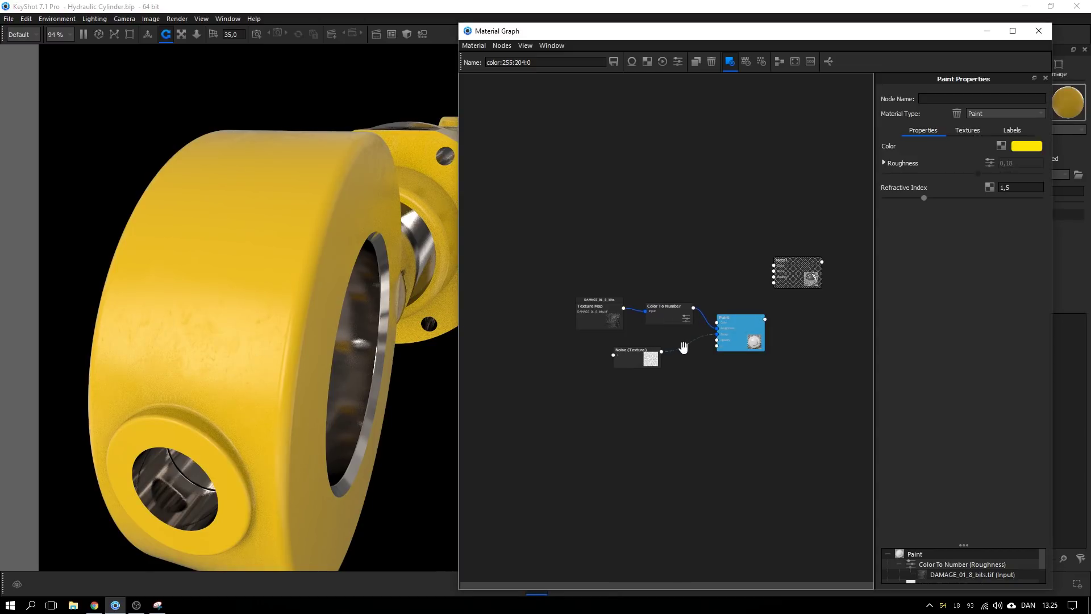
pyautogui.rightClick(688, 350)
pyautogui.click(704, 365)
pyautogui.moveTo(299, 332); pyautogui.dragTo(238, 295)
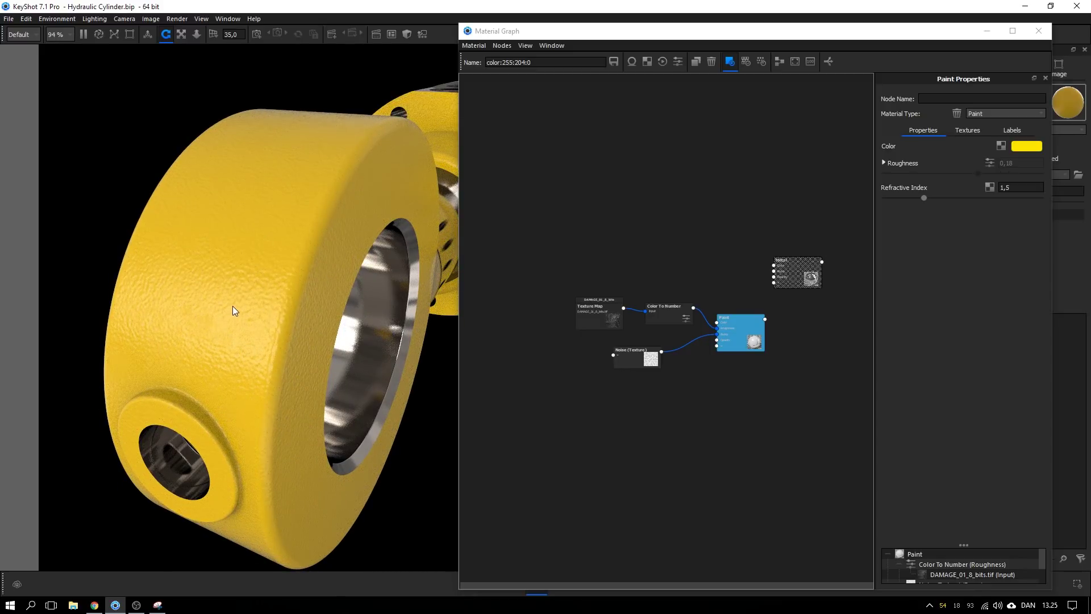
# - Turn off the Paint node preview and adjust the spacing between the Paint and Metal nodes
pyautogui.moveTo(751, 339); pyautogui.dragTo(753, 340)
pyautogui.press('c')
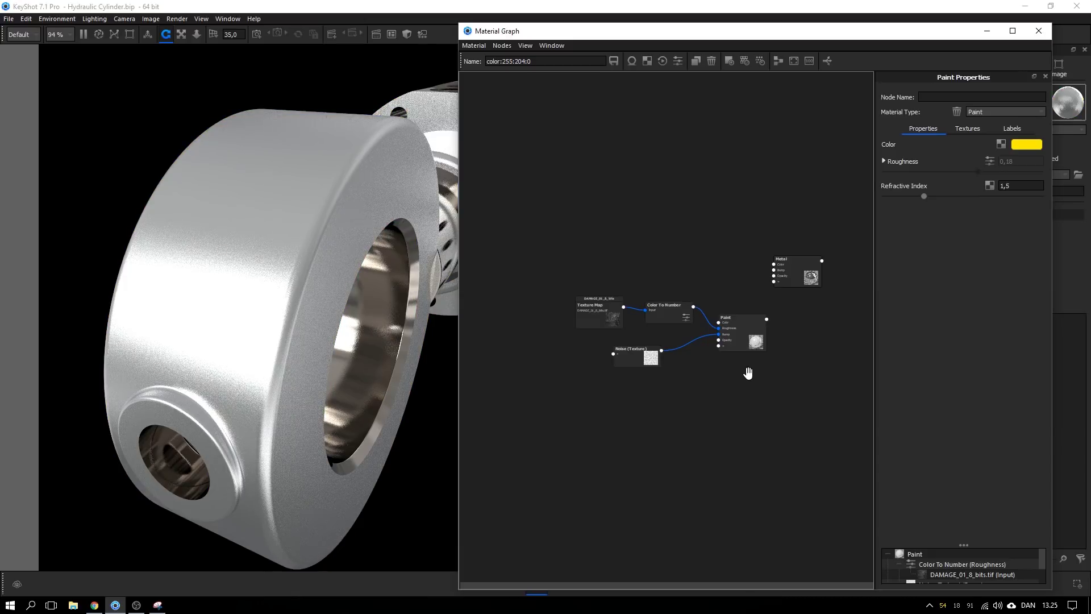
pyautogui.moveTo(749, 346); pyautogui.dragTo(754, 354)
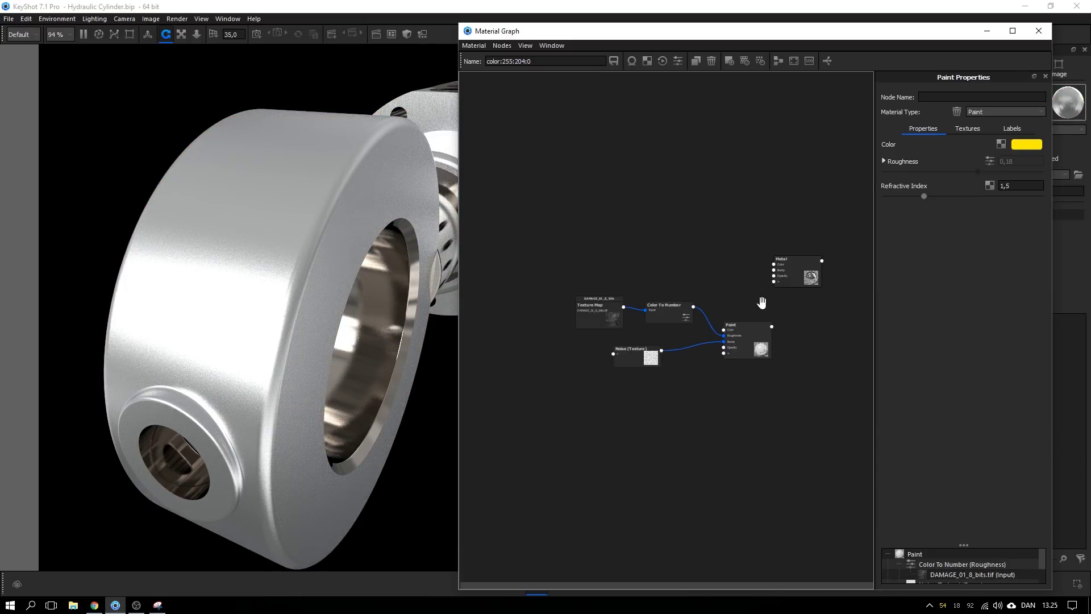
pyautogui.moveTo(789, 276); pyautogui.dragTo(794, 278)
# - Bring the nodes closer together and connect the Paint node's output to the Metal node as a label
pyautogui.moveTo(769, 326)
pyautogui.mouseDown()
pyautogui.moveTo(758, 323)
pyautogui.moveTo(777, 288)
pyautogui.mouseUp()
pyautogui.scroll(5, 790, 287)
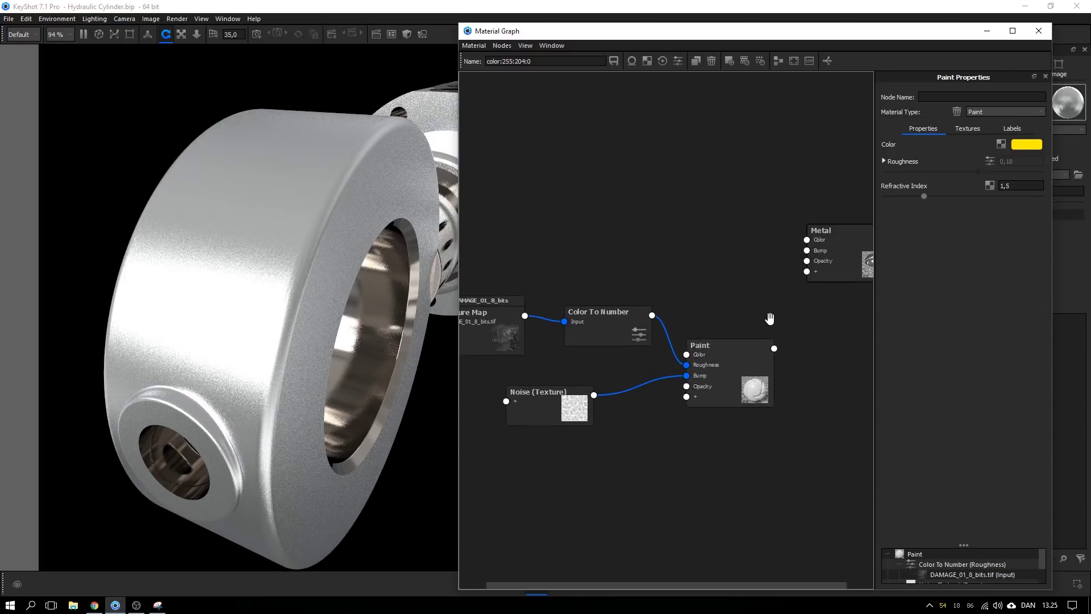
pyautogui.moveTo(831, 262); pyautogui.dragTo(791, 274)
pyautogui.moveTo(728, 364); pyautogui.dragTo(718, 352)
pyautogui.moveTo(505, 328)
pyautogui.mouseDown()
pyautogui.moveTo(533, 298)
pyautogui.moveTo(577, 314)
pyautogui.mouseUp()
pyautogui.moveTo(538, 401); pyautogui.dragTo(528, 357)
pyautogui.moveTo(721, 363); pyautogui.dragTo(706, 344)
pyautogui.moveTo(757, 320); pyautogui.dragTo(775, 280)
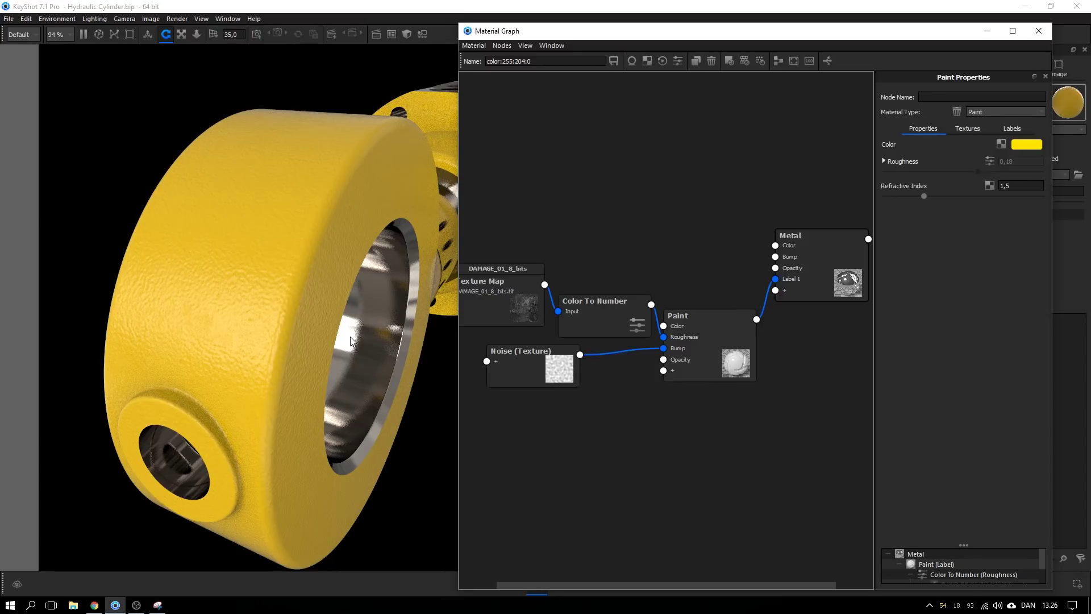
# - Spread out the Texture Map, Color To Number, Noise, Paint and Metal nodes so their connections are easy to follow
pyautogui.moveTo(599, 322); pyautogui.dragTo(599, 321)
pyautogui.moveTo(511, 284); pyautogui.dragTo(490, 238)
pyautogui.moveTo(581, 310); pyautogui.dragTo(574, 279)
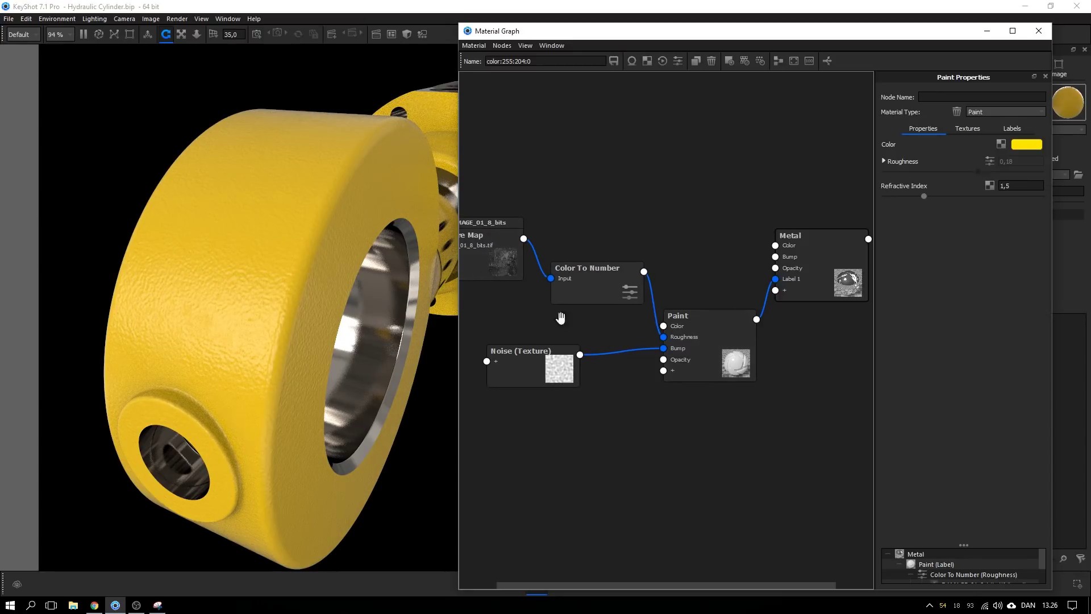
pyautogui.moveTo(563, 353); pyautogui.dragTo(551, 322)
pyautogui.moveTo(691, 327); pyautogui.dragTo(686, 323)
pyautogui.moveTo(808, 266); pyautogui.dragTo(815, 275)
pyautogui.moveTo(705, 344); pyautogui.dragTo(710, 353)
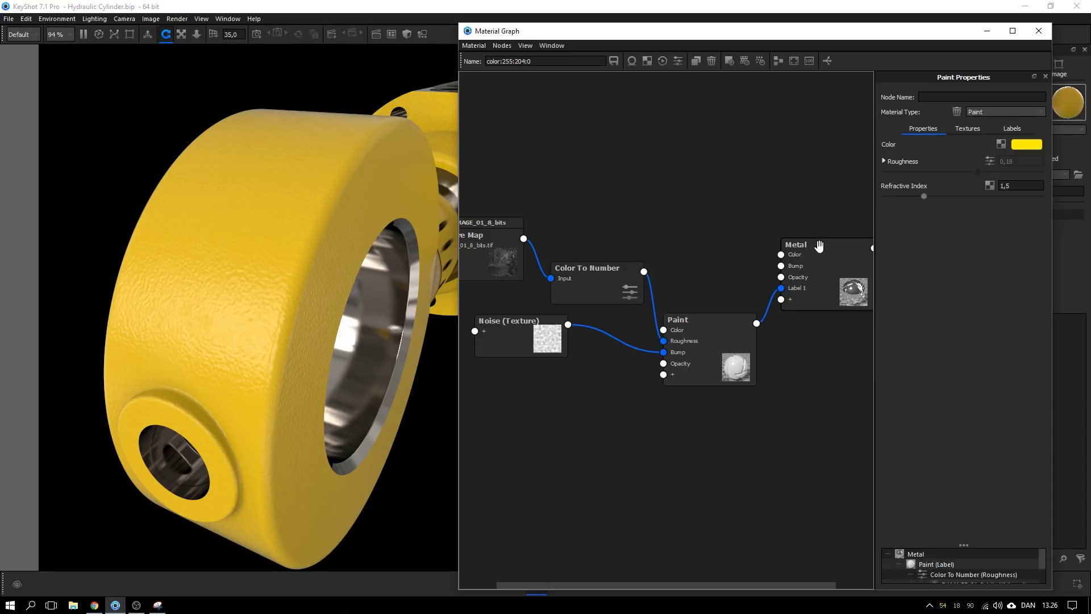
pyautogui.moveTo(697, 375); pyautogui.dragTo(701, 377)
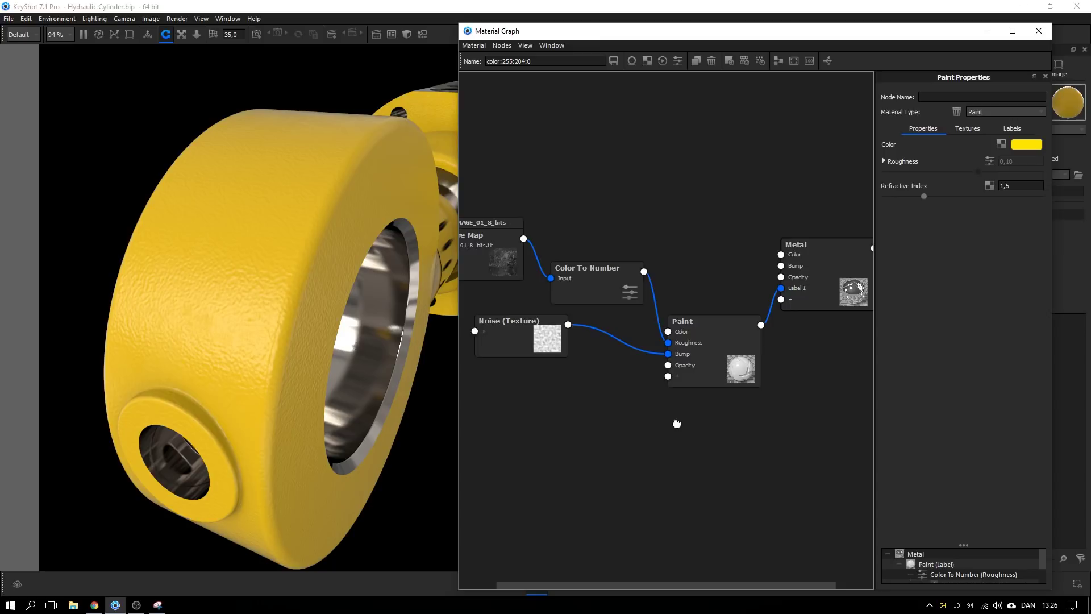
# - Add a Curvature texture node to the graph and place it below the Noise node
pyautogui.moveTo(672, 414); pyautogui.dragTo(738, 414, button='middle')
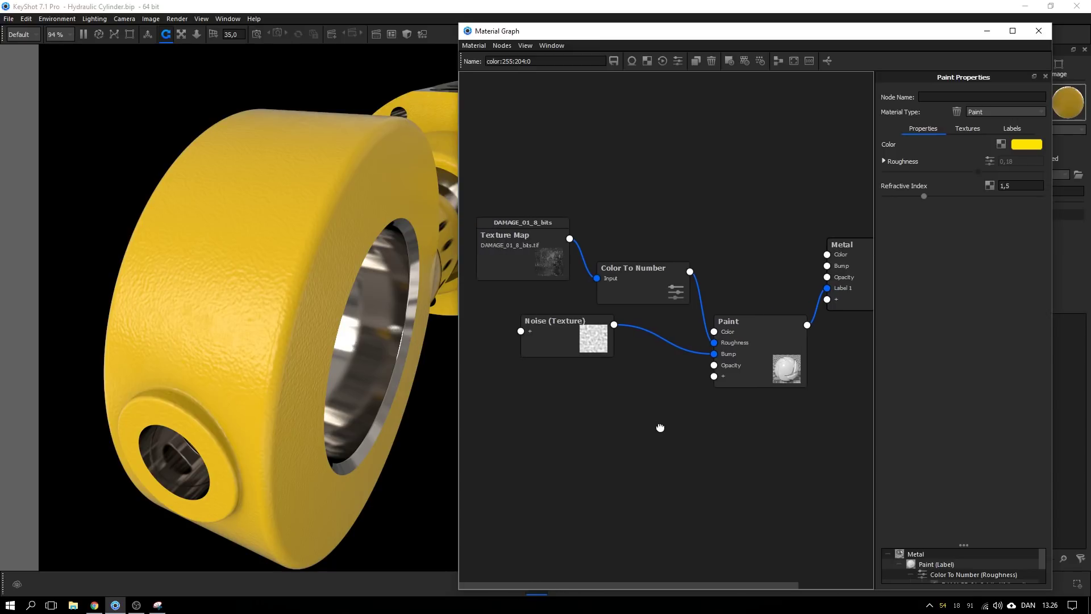
pyautogui.click(625, 423)
pyautogui.rightClick(598, 410)
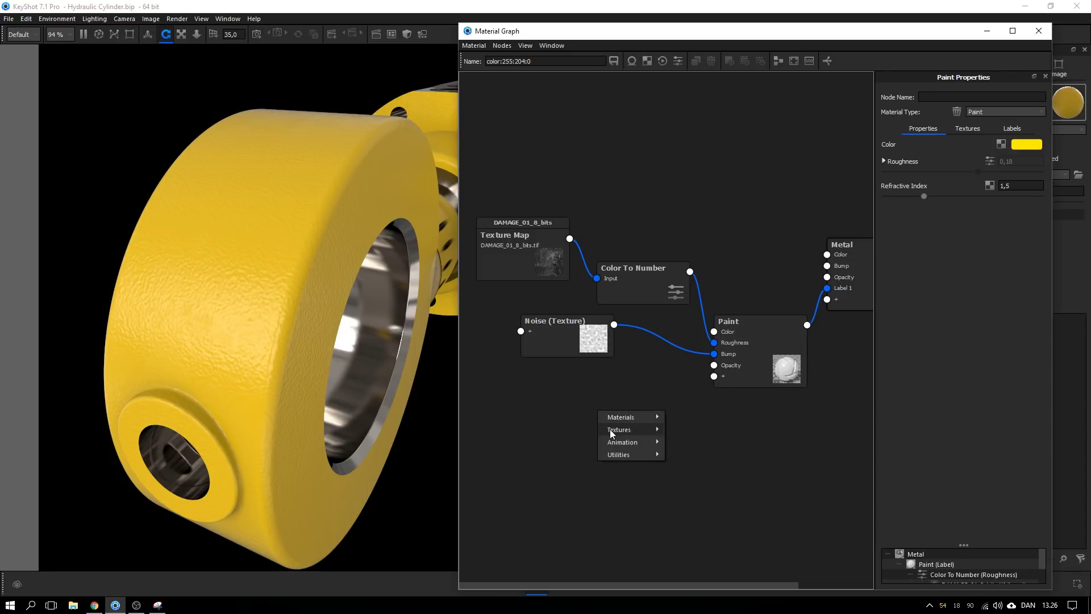
pyautogui.click(589, 422)
pyautogui.rightClick(591, 413)
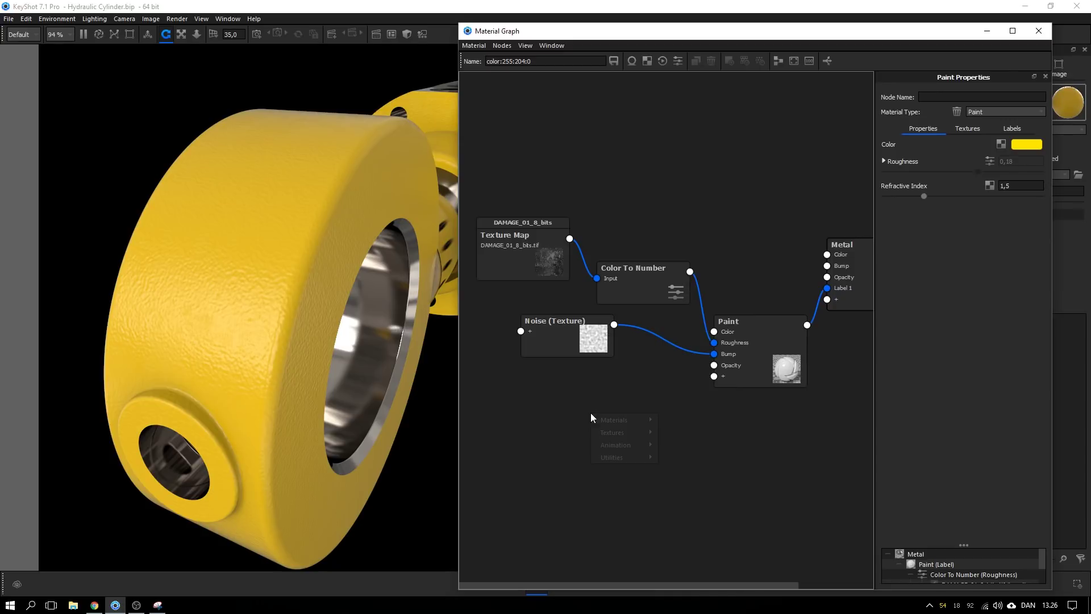
pyautogui.moveTo(622, 433)
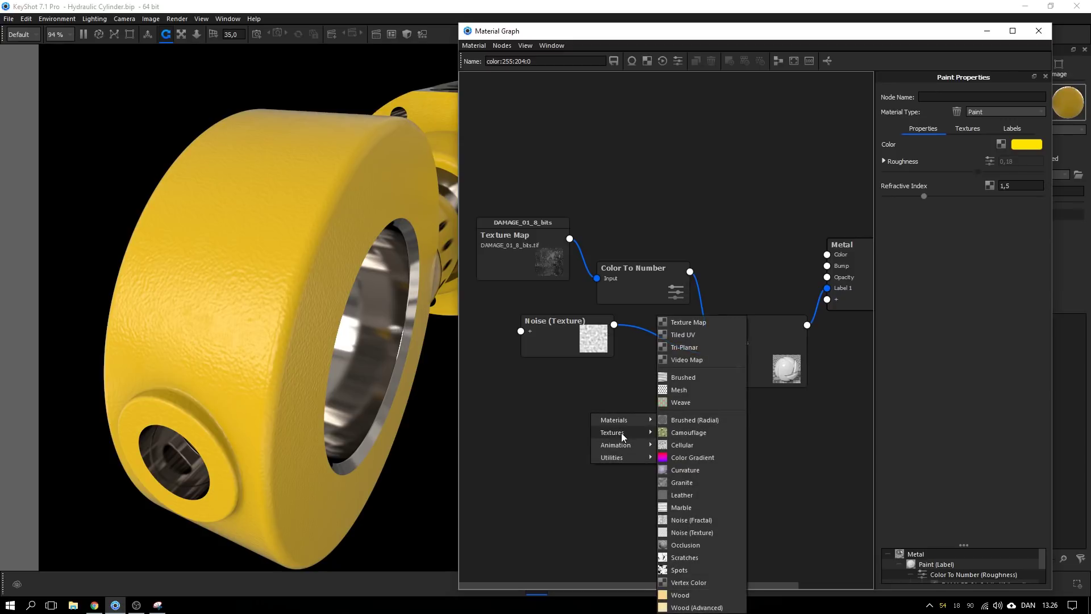
pyautogui.click(697, 470)
pyautogui.moveTo(646, 449); pyautogui.dragTo(599, 445)
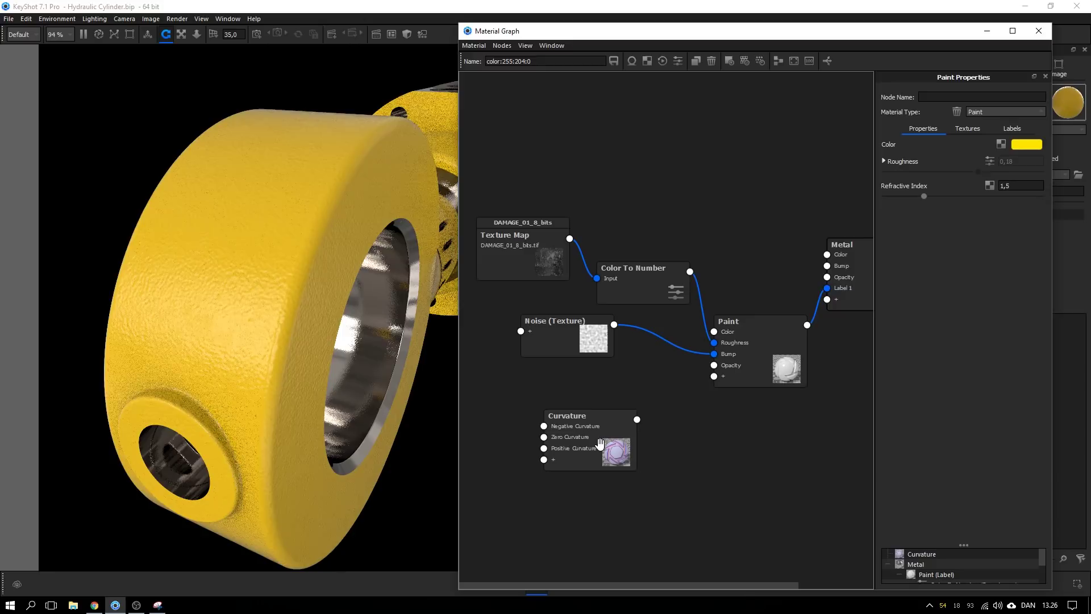
# - Preview the Curvature node on the model and set its positive curvature color to black
pyautogui.press('c')
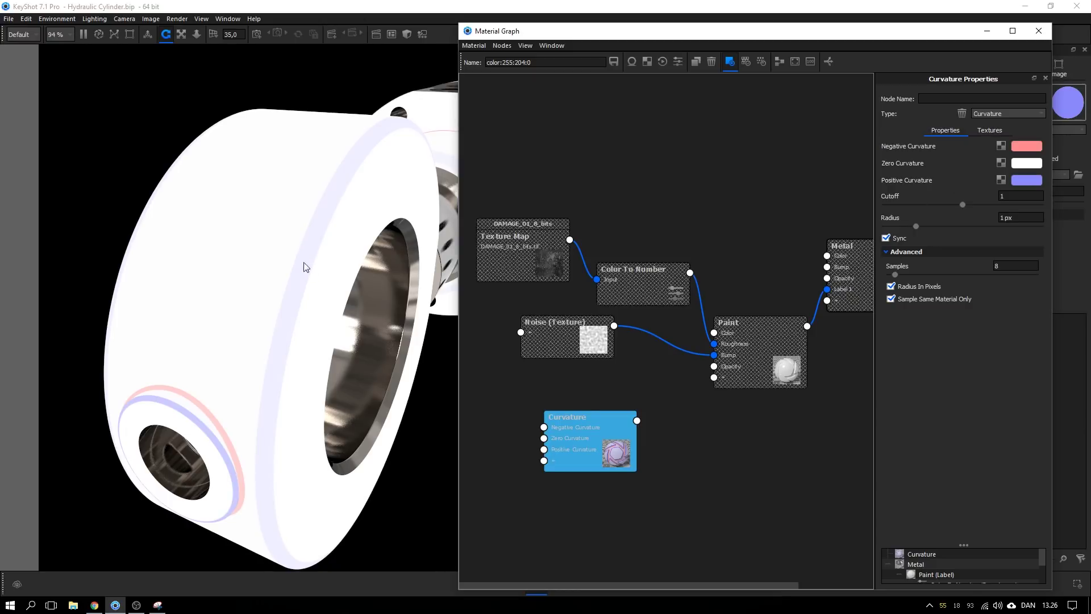
pyautogui.click(1024, 182)
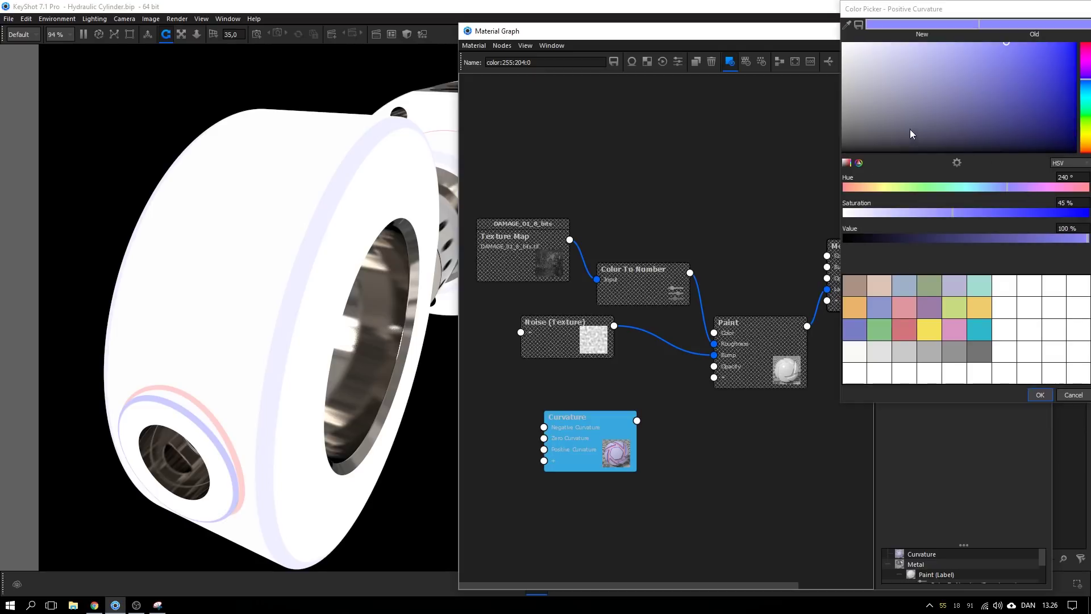
pyautogui.moveTo(910, 131); pyautogui.dragTo(834, 162)
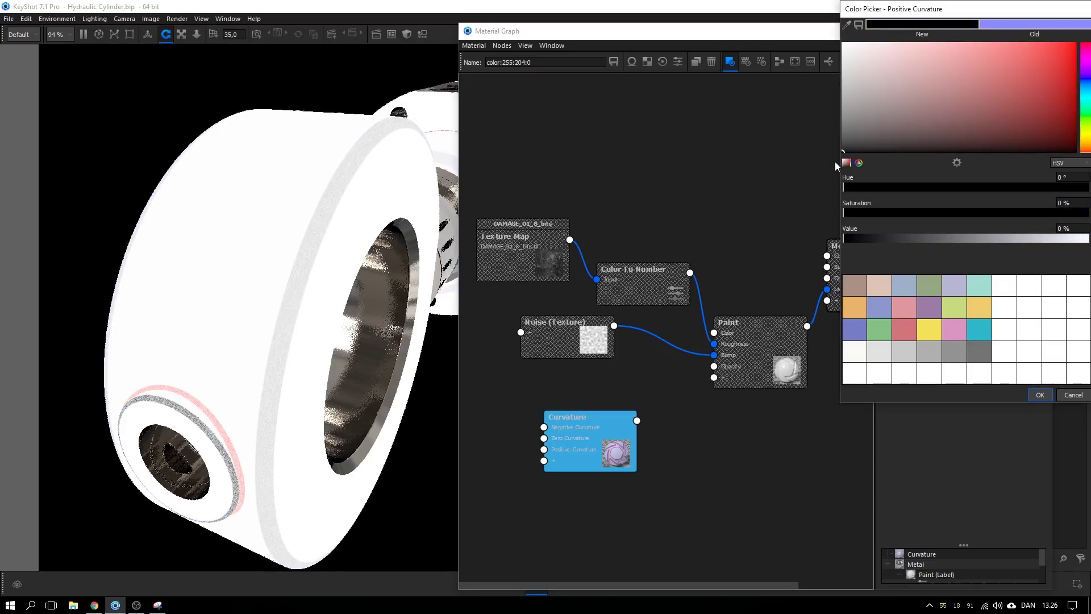
pyautogui.click(1040, 395)
# - Set the Curvature node's negative curvature color to white
pyautogui.click(1027, 146)
pyautogui.click(1055, 358)
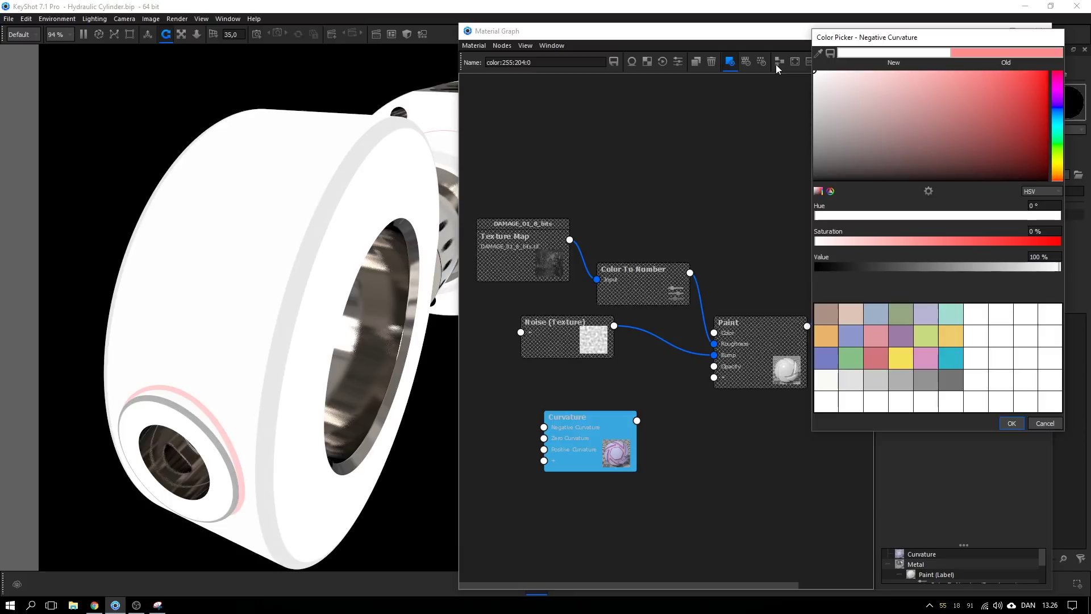
pyautogui.click(1012, 424)
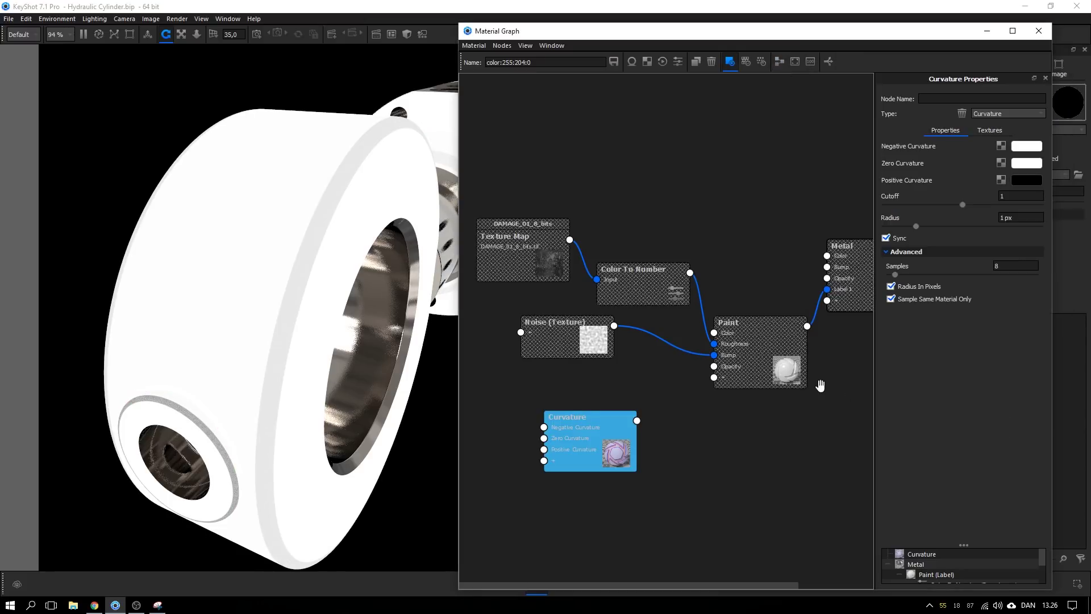
# - Try defining the Curvature node's radius in millimetres instead of pixels
pyautogui.moveTo(604, 436); pyautogui.dragTo(594, 420)
pyautogui.scroll(-5, 260, 366)
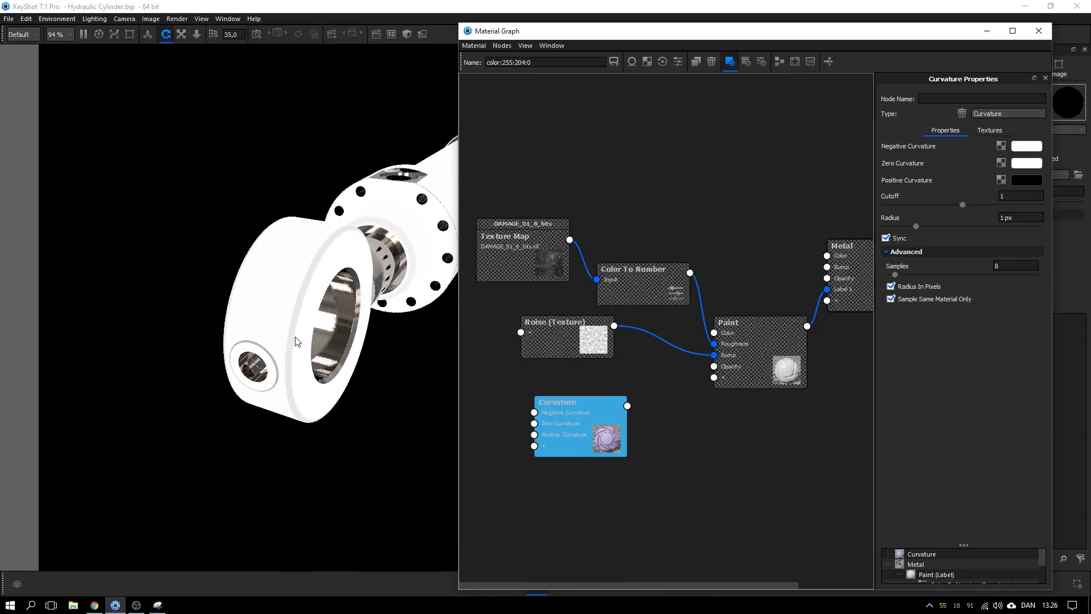
pyautogui.click(912, 286)
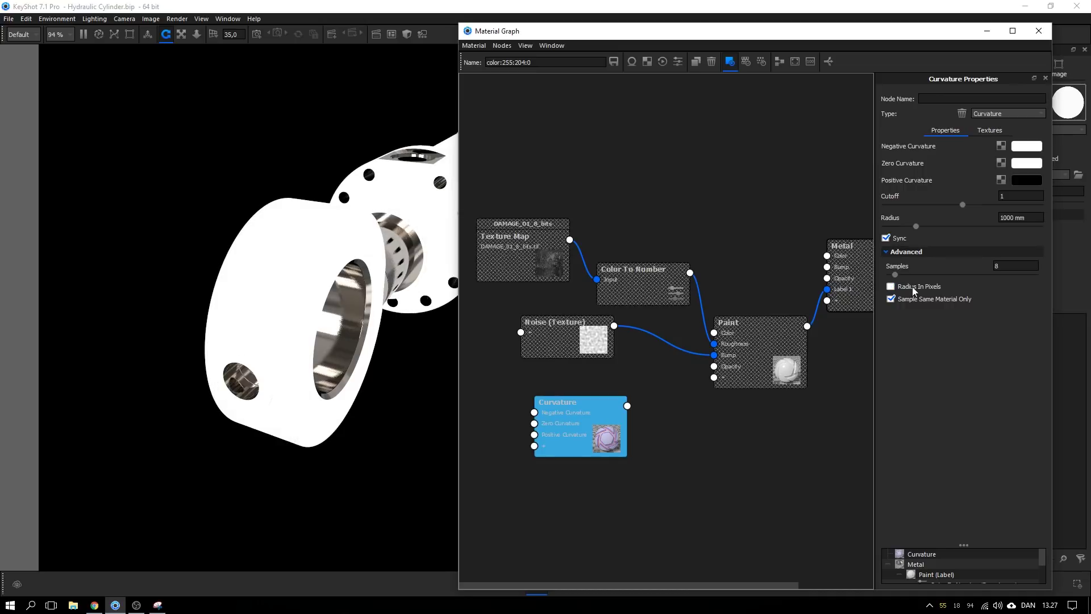
pyautogui.moveTo(909, 225); pyautogui.dragTo(899, 224)
pyautogui.click(912, 287)
# - Try a Curvature radius of 5 px with a cutoff of 0.088 on the model
pyautogui.moveTo(964, 223); pyautogui.dragTo(940, 212)
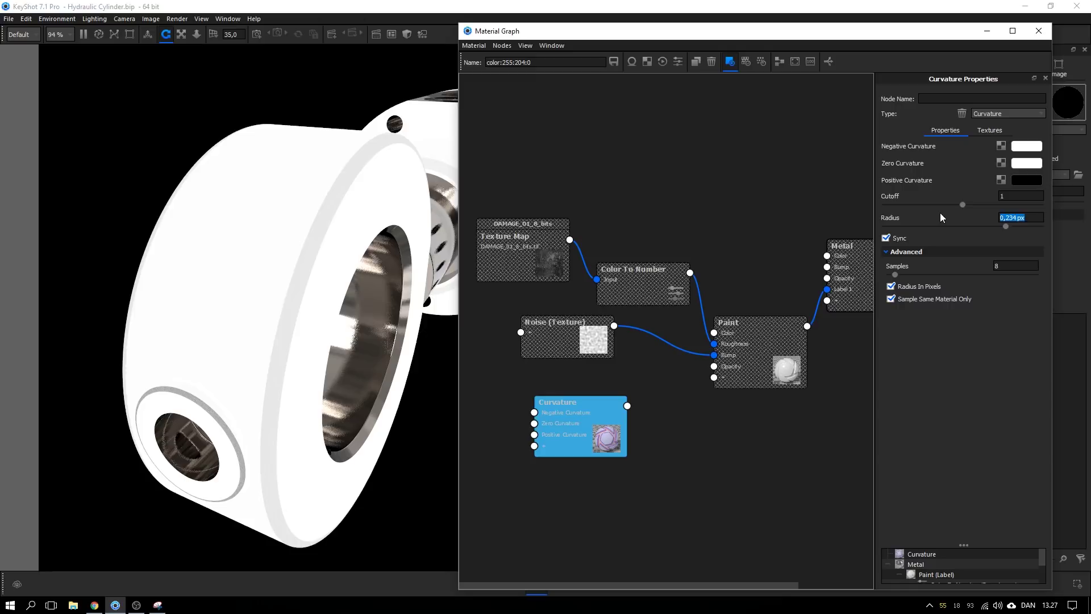
pyautogui.write('5')
pyautogui.press('Return')
pyautogui.moveTo(1019, 204); pyautogui.dragTo(924, 205)
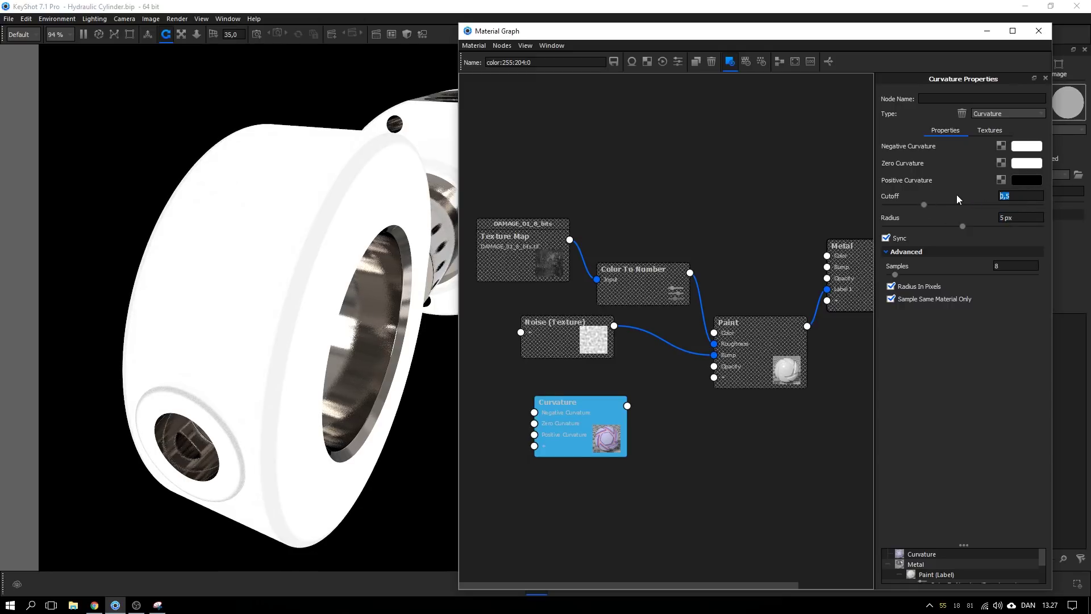
pyautogui.scroll(-5, 318, 253)
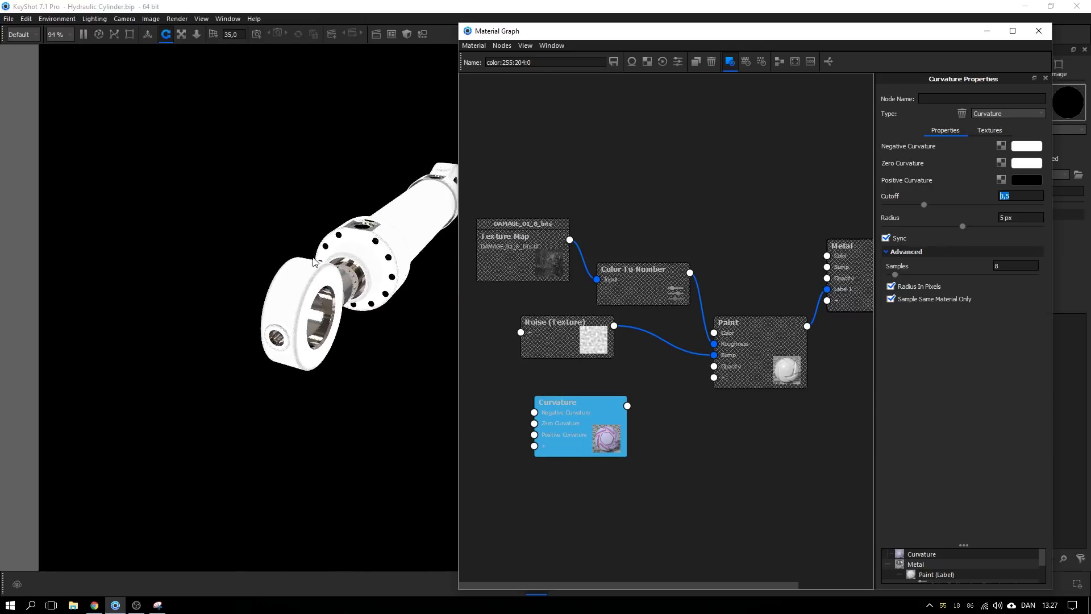
pyautogui.scroll(5, 314, 262)
pyautogui.moveTo(925, 205); pyautogui.dragTo(895, 205)
pyautogui.scroll(-5, 333, 282)
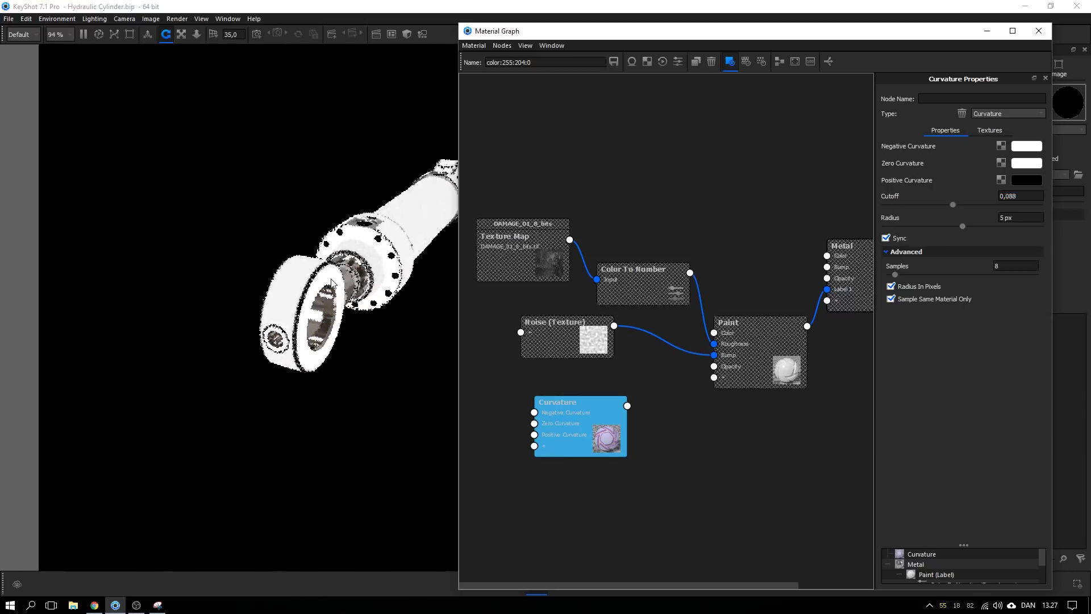
# - Compare the width of the pixel-based curvature edges on the cylinder's eye at near and far camera distances
pyautogui.scroll(-8, 332, 279)
pyautogui.scroll(6, 297, 305)
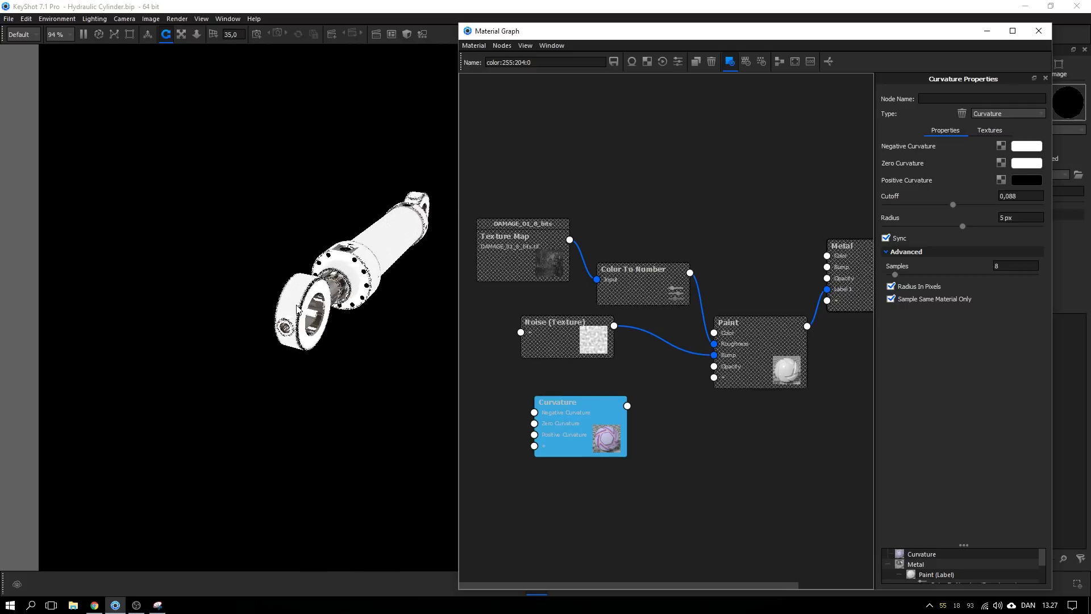
pyautogui.scroll(5, 297, 305)
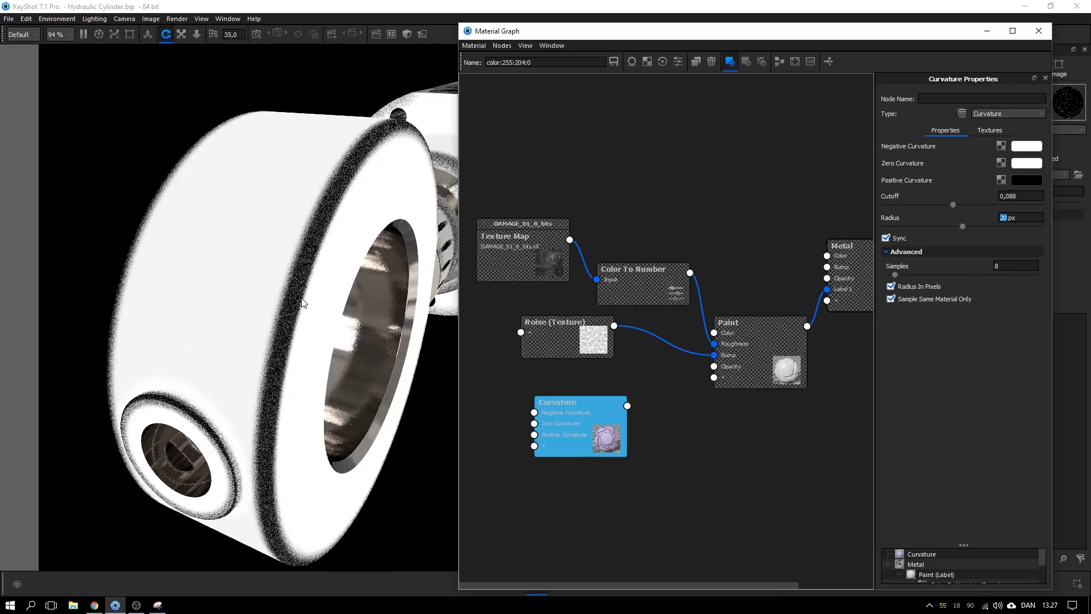
pyautogui.scroll(-5, 302, 307)
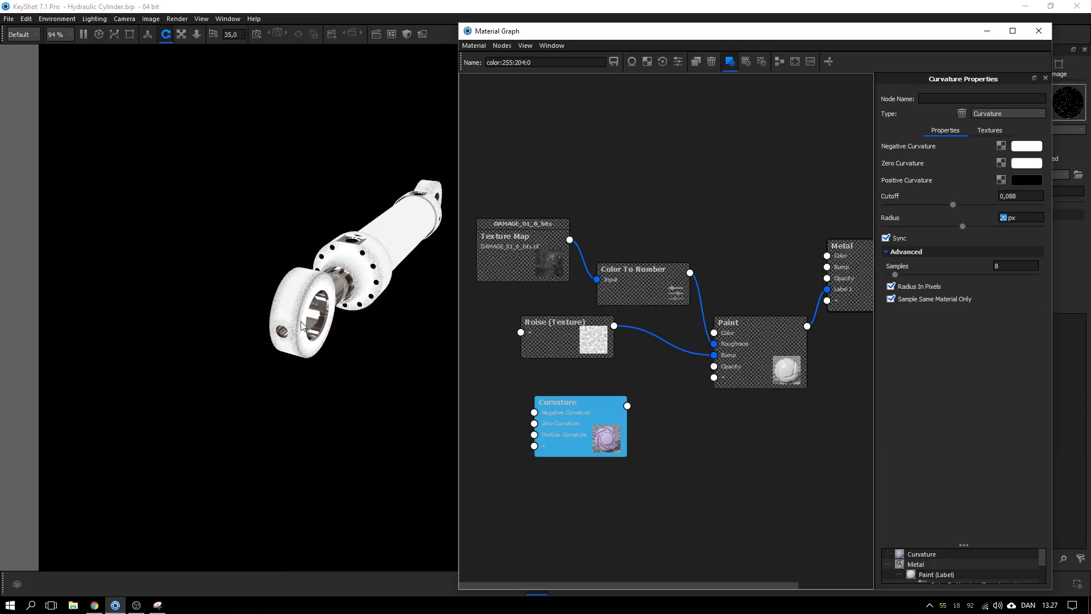
pyautogui.scroll(1, 301, 324)
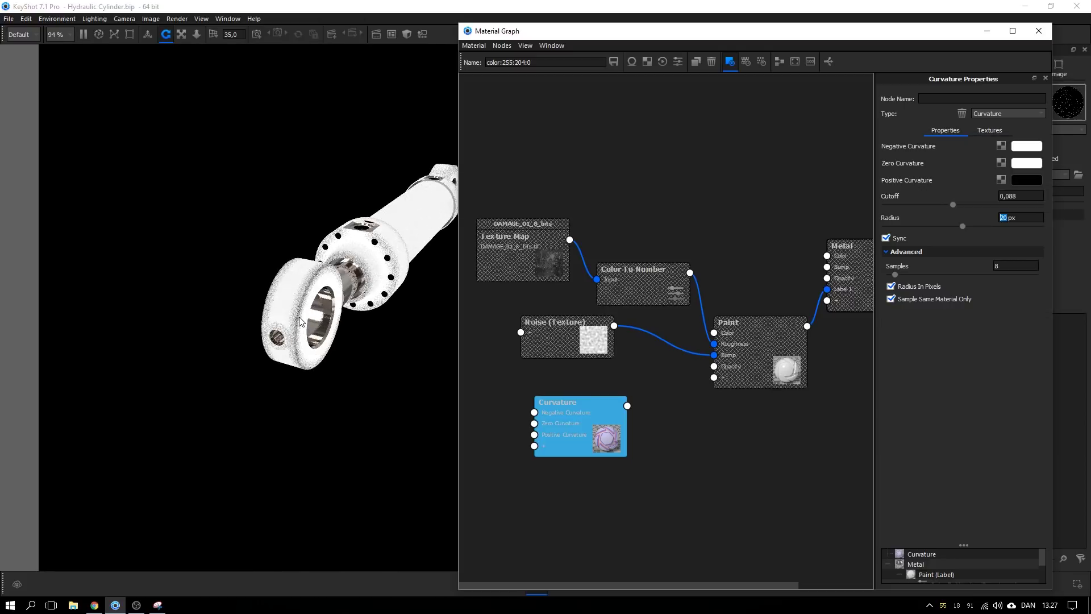
pyautogui.scroll(6, 300, 322)
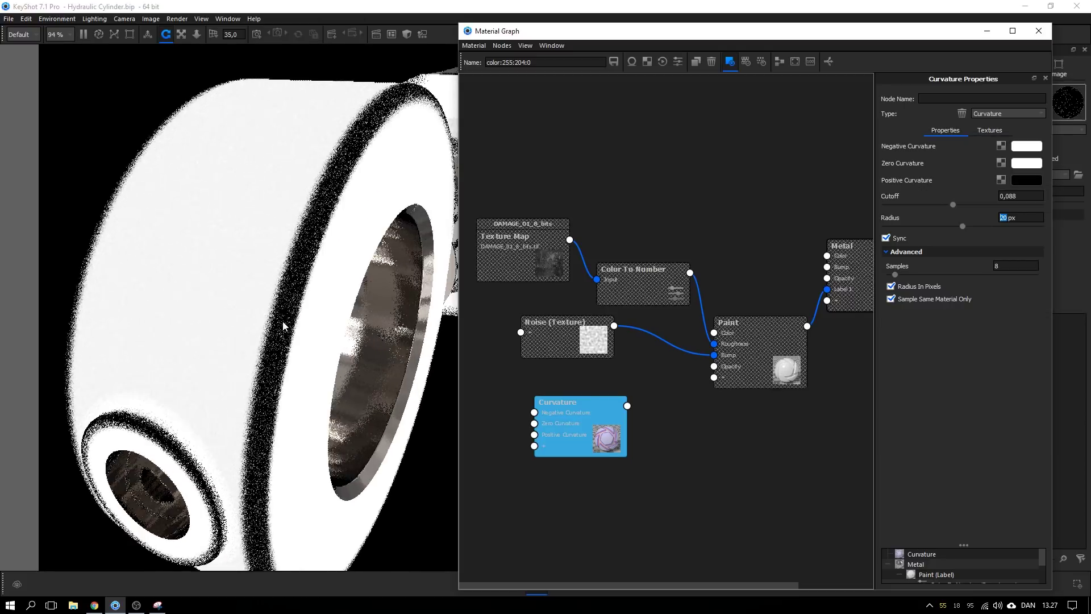
pyautogui.scroll(-5, 272, 326)
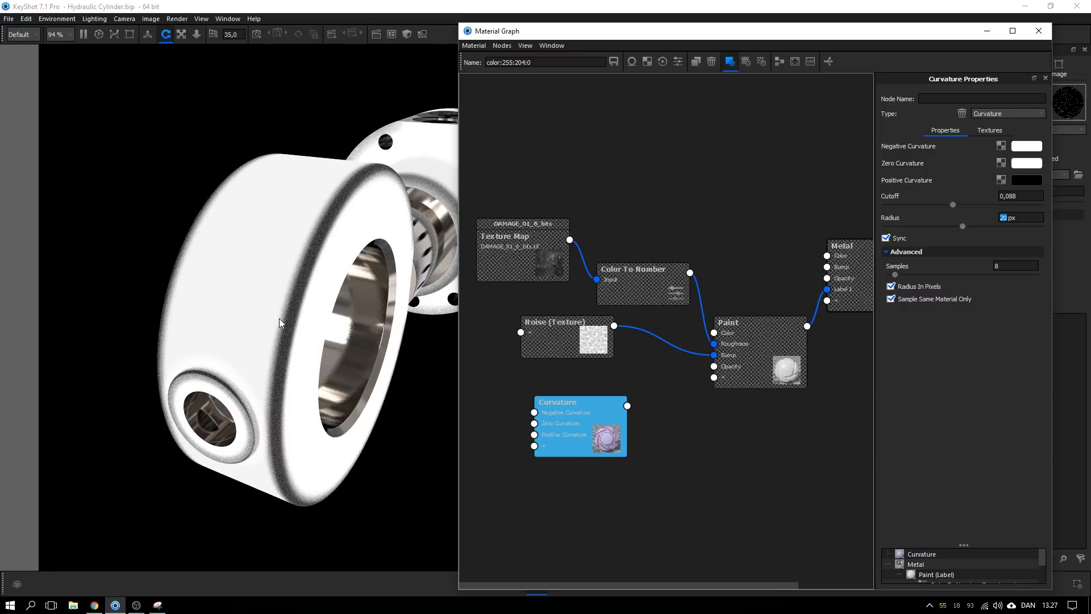
pyautogui.scroll(-5, 301, 347)
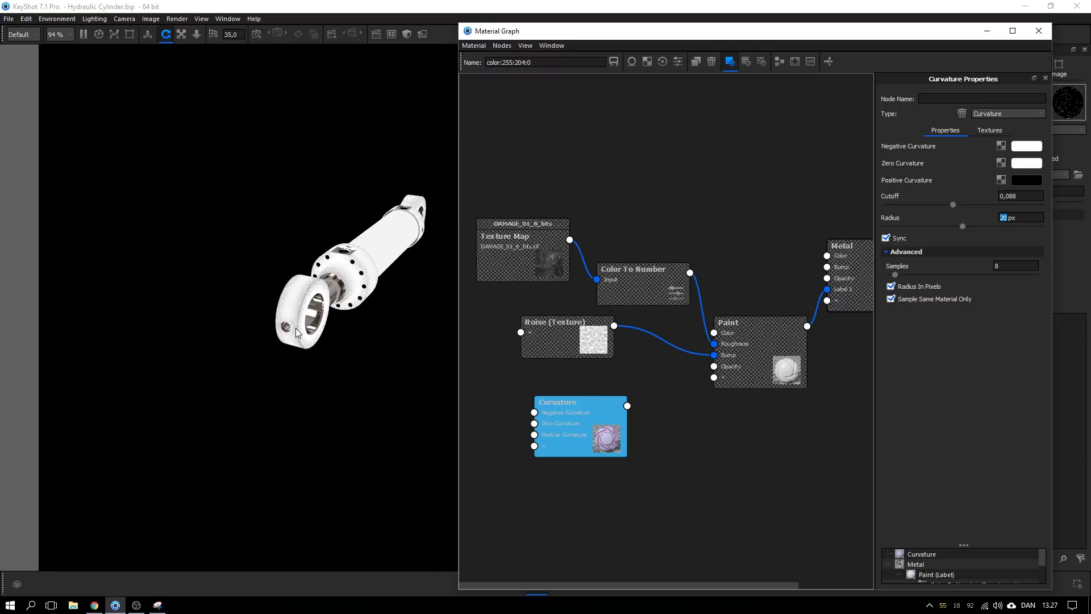
pyautogui.scroll(6, 293, 330)
pyautogui.scroll(-1, 291, 325)
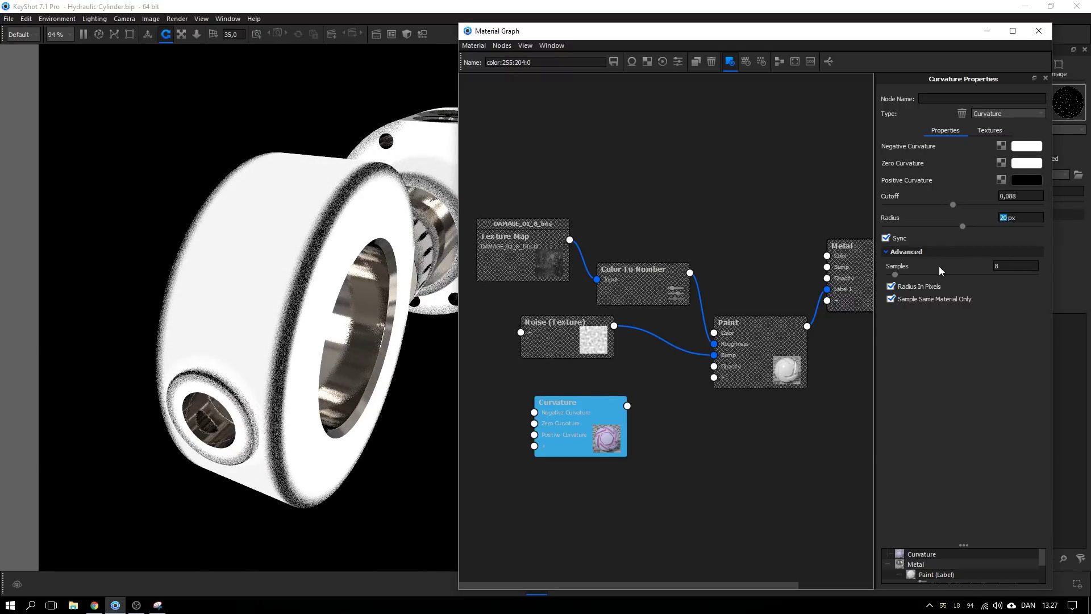
# - Define the Curvature radius in millimetres instead of pixels and set it to 3.98 mm with a cutoff of 0.121
pyautogui.click(923, 287)
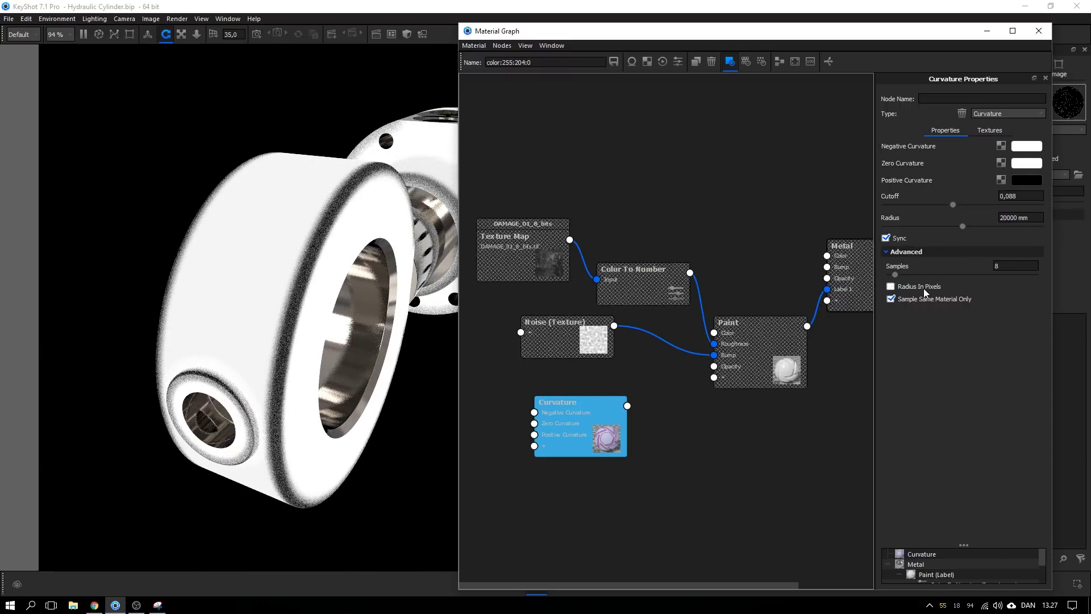
pyautogui.doubleClick(1013, 218)
pyautogui.write('10')
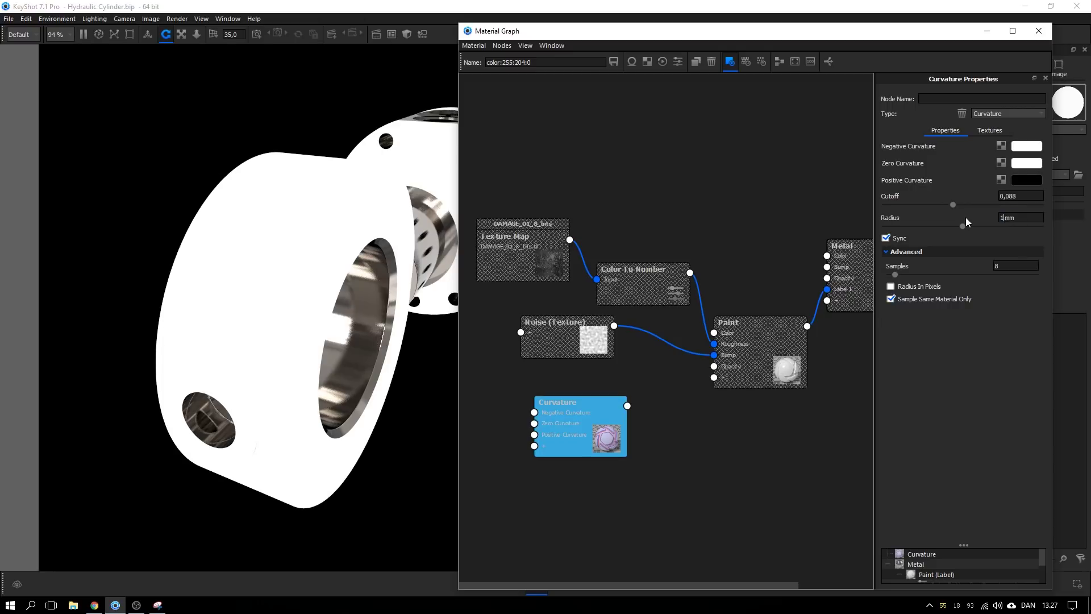
pyautogui.press('Return')
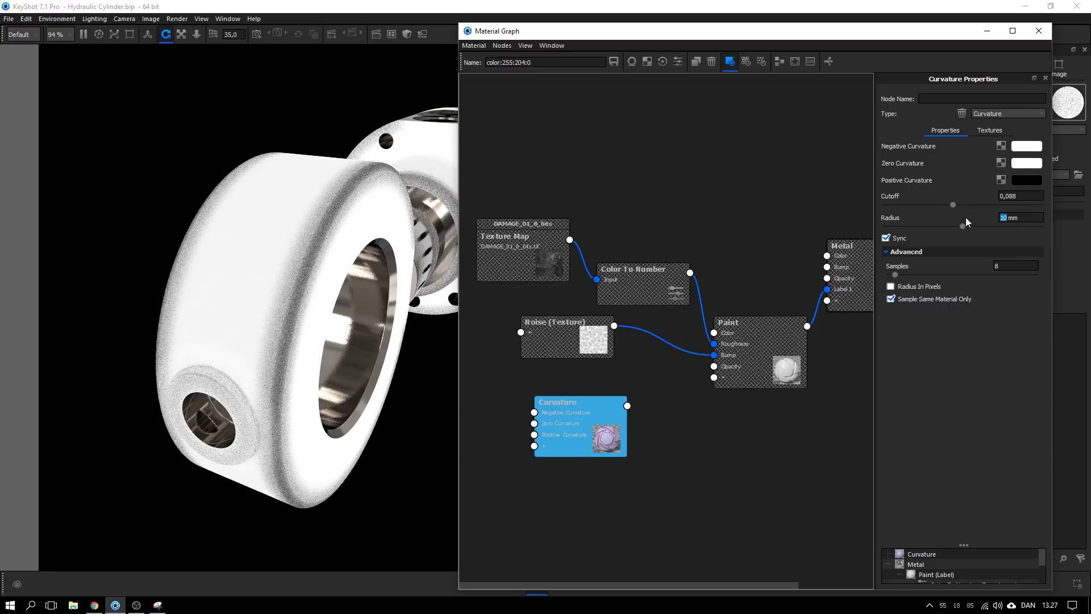
pyautogui.write('8')
pyautogui.press('Return')
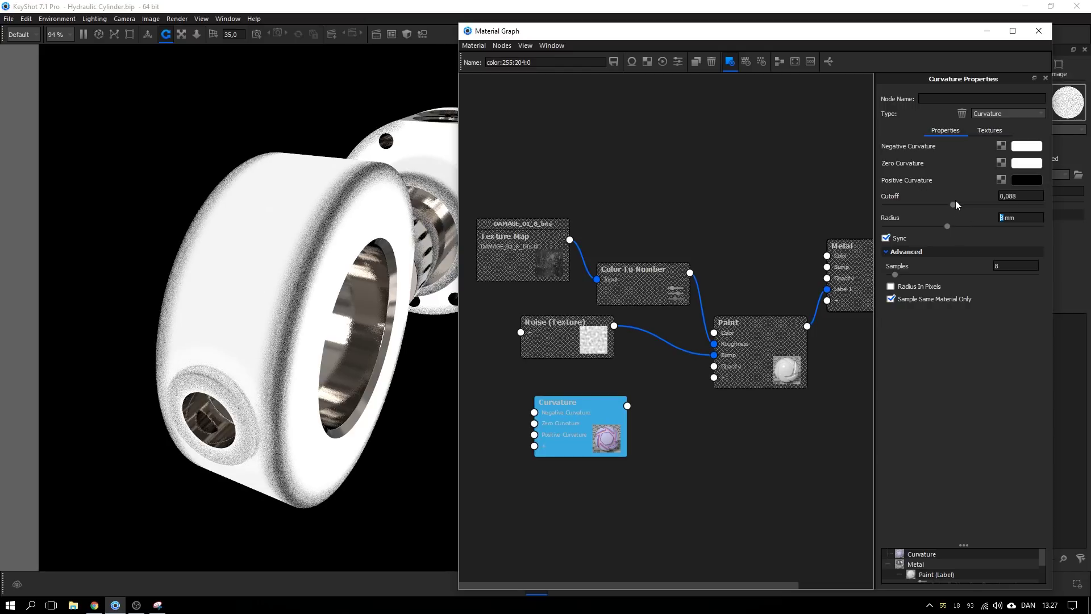
pyautogui.click(953, 205)
pyautogui.moveTo(935, 203); pyautogui.dragTo(977, 201)
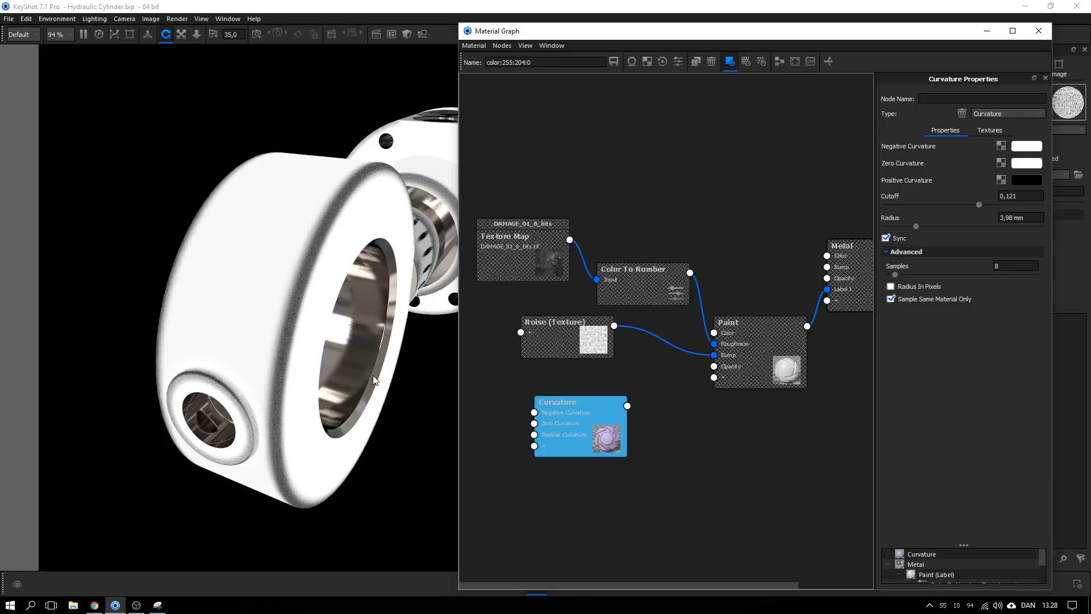
# - End the Curvature node's preview and connect the node to the Paint node's Opacity input
pyautogui.moveTo(373, 375); pyautogui.dragTo(362, 373)
pyautogui.moveTo(615, 400); pyautogui.dragTo(527, 413)
pyautogui.scroll(-1, 562, 408)
pyautogui.press('c')
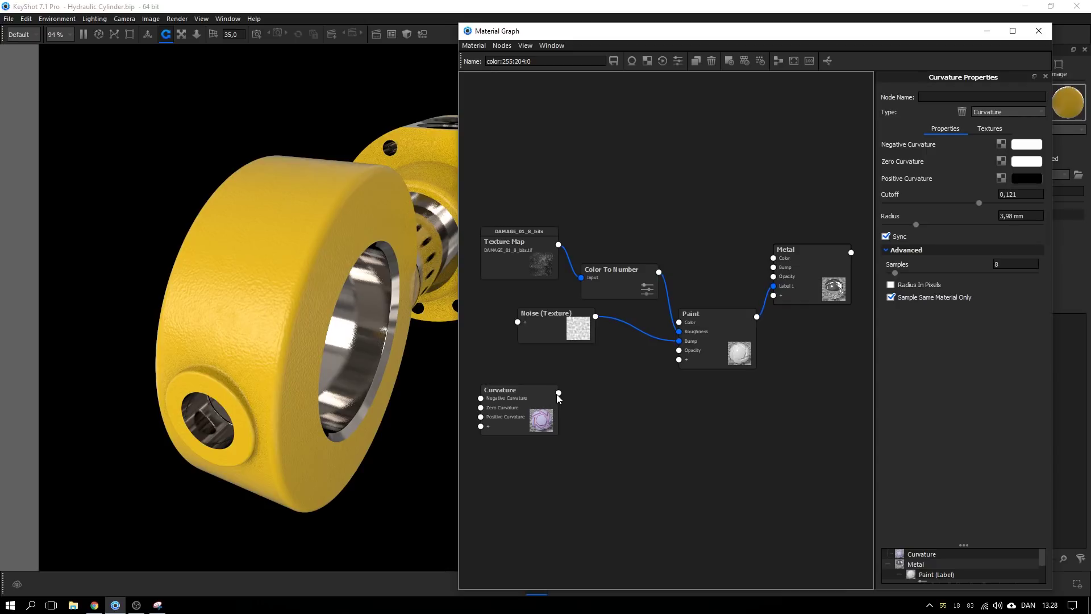
pyautogui.moveTo(558, 393)
pyautogui.mouseDown()
pyautogui.moveTo(625, 388)
pyautogui.moveTo(679, 351)
pyautogui.mouseUp()
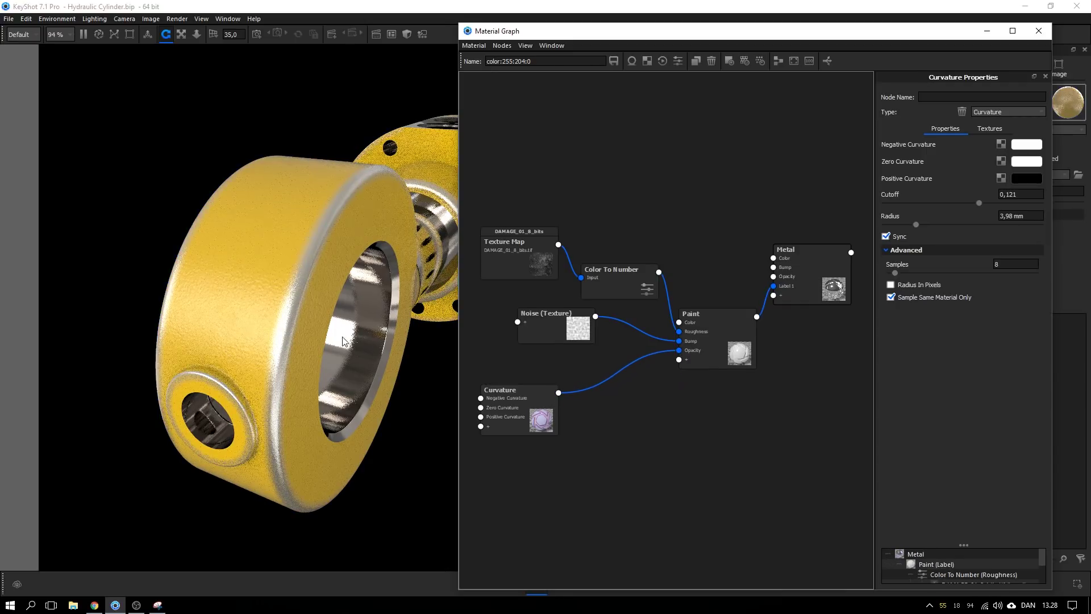
pyautogui.moveTo(274, 256); pyautogui.dragTo(314, 272)
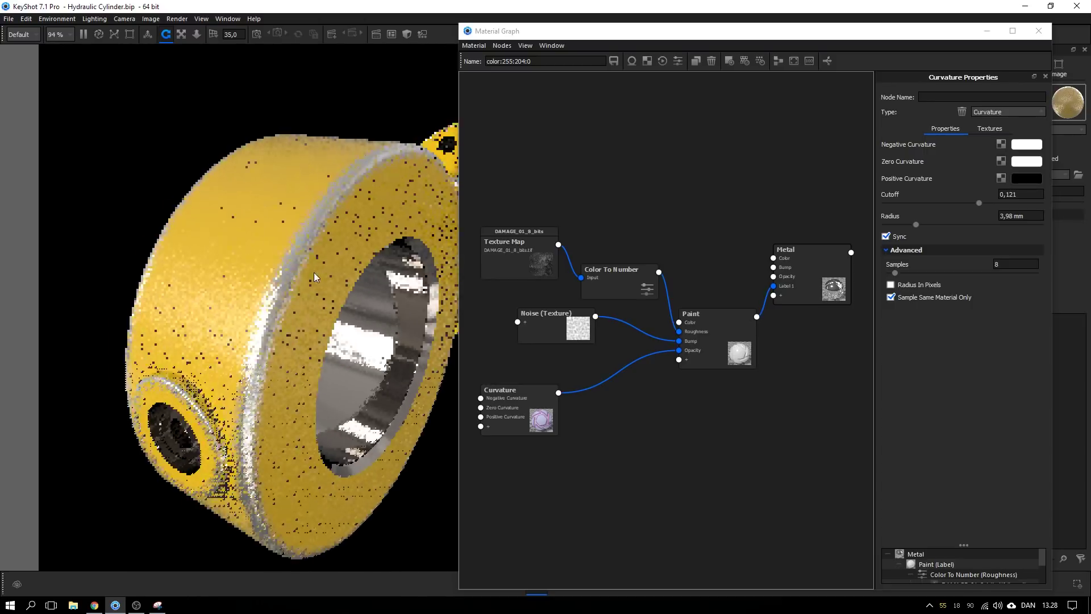
pyautogui.click(140, 312)
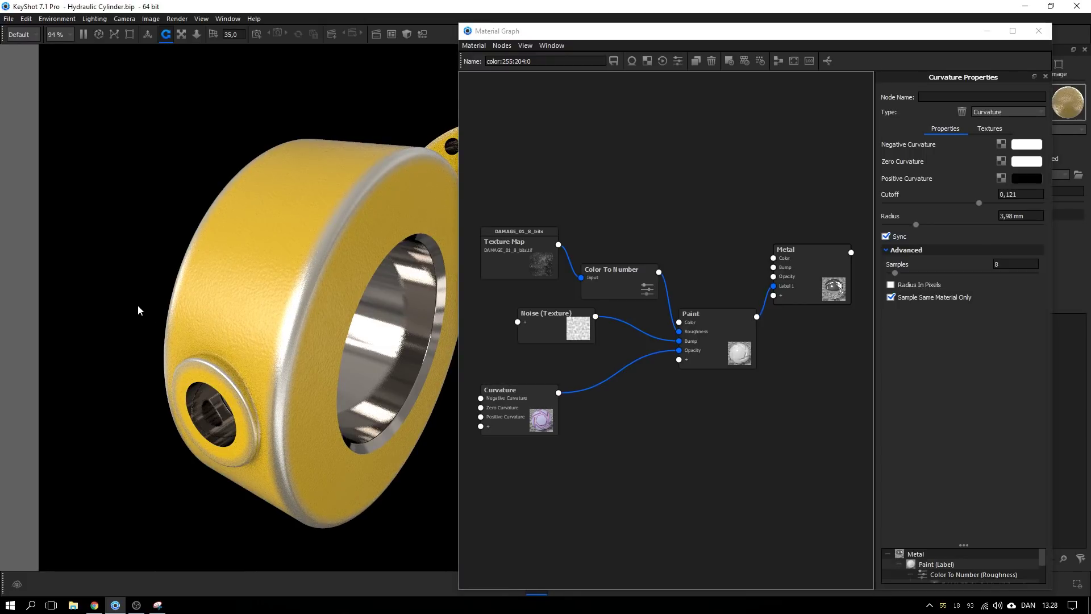
# - Search the texture library for "metal tex"
pyautogui.press('m')
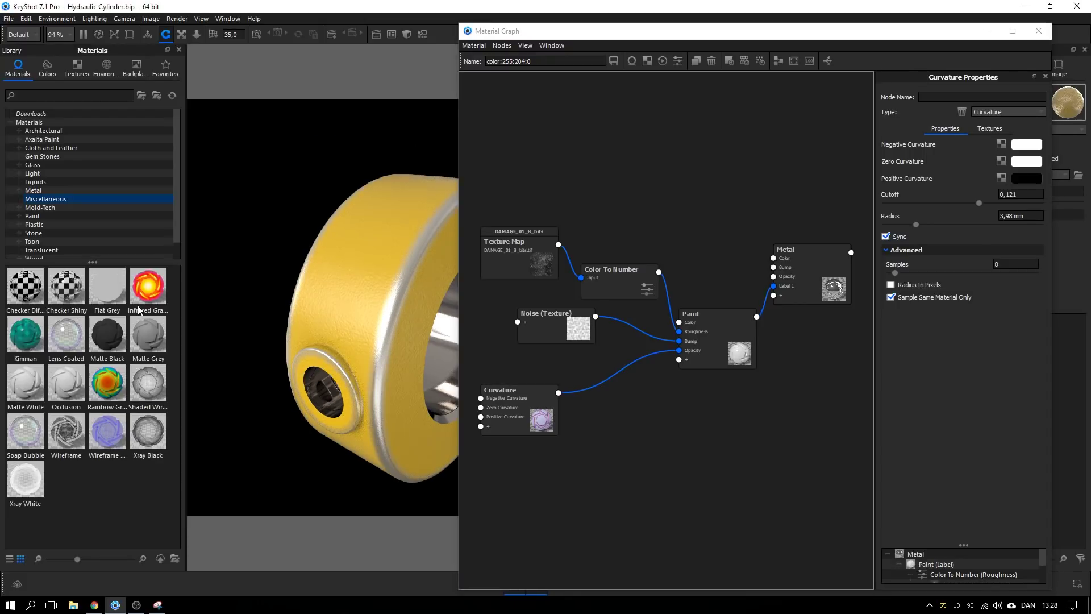
pyautogui.click(74, 66)
pyautogui.press('m')
pyautogui.press('m')
pyautogui.press('m')
pyautogui.click(76, 67)
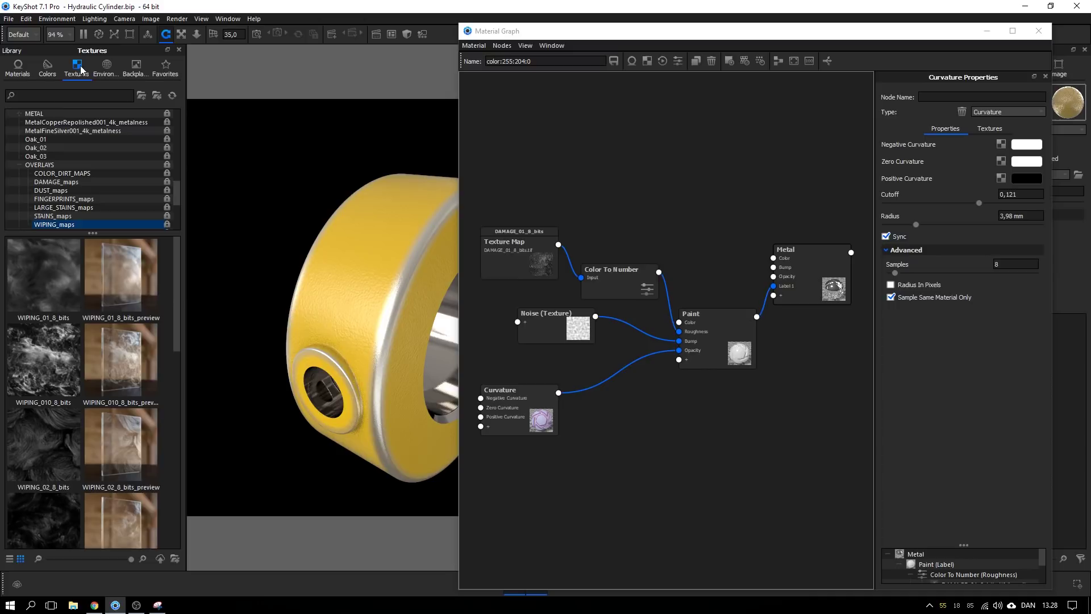
pyautogui.write('metal tex')
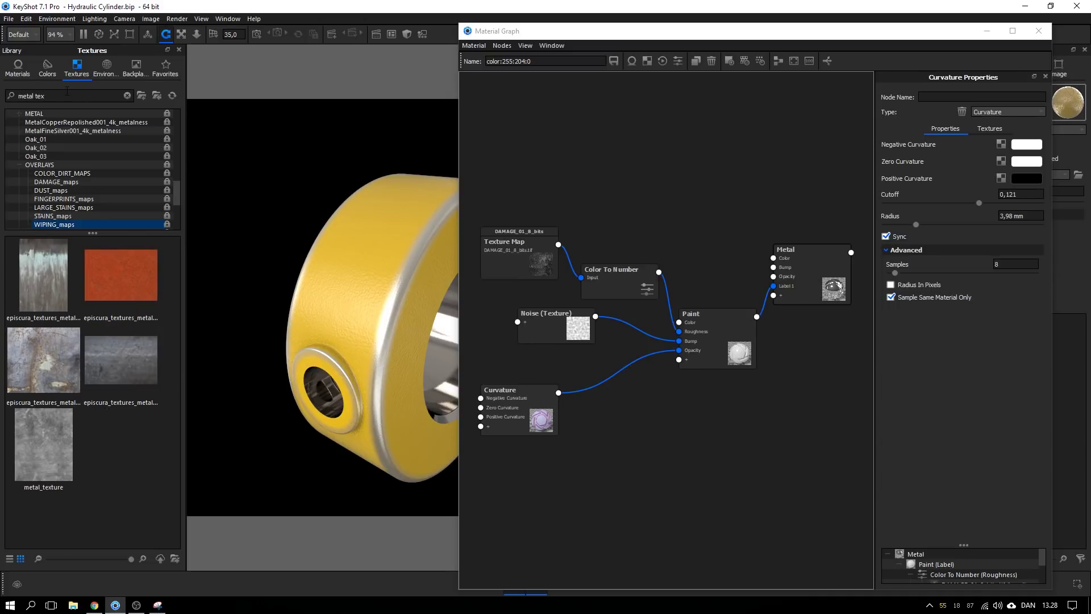
# - Add the metal_texture image to the graph below the Curvature node and close the library
pyautogui.click(52, 450)
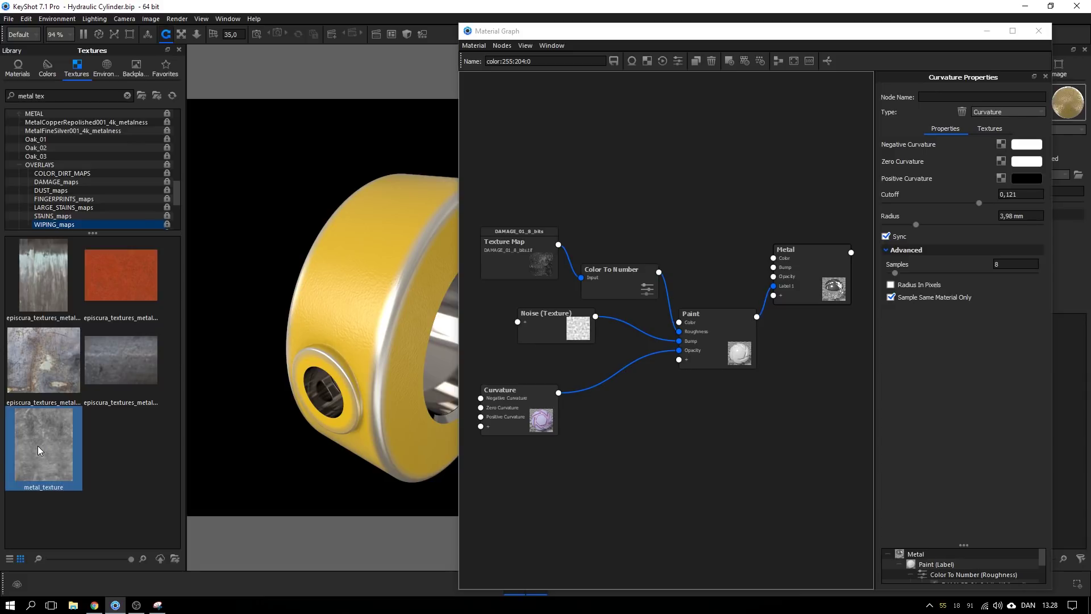
pyautogui.moveTo(37, 446); pyautogui.dragTo(483, 429)
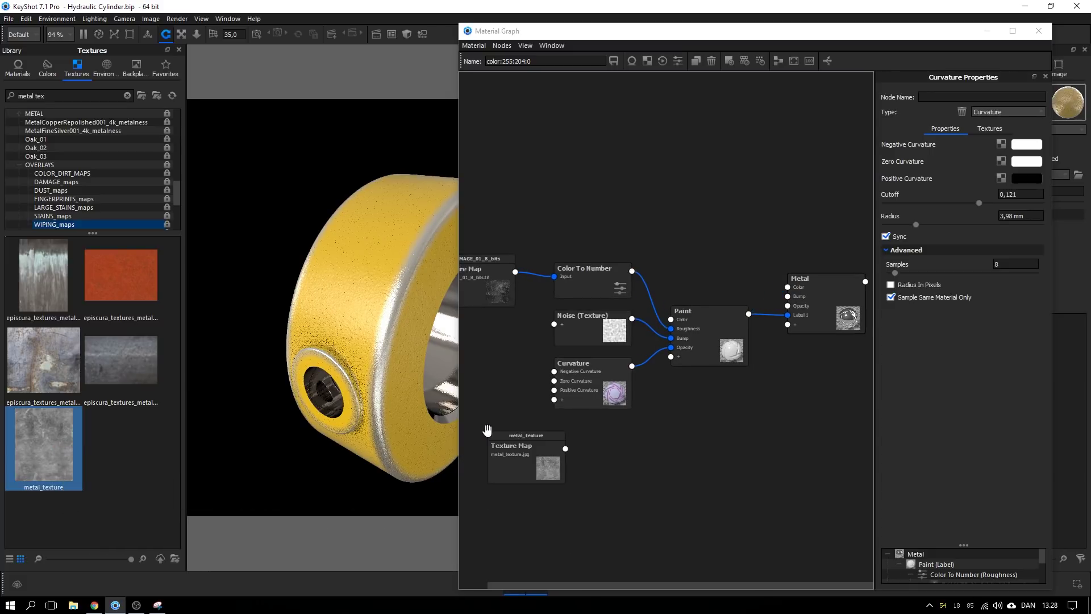
pyautogui.click(180, 50)
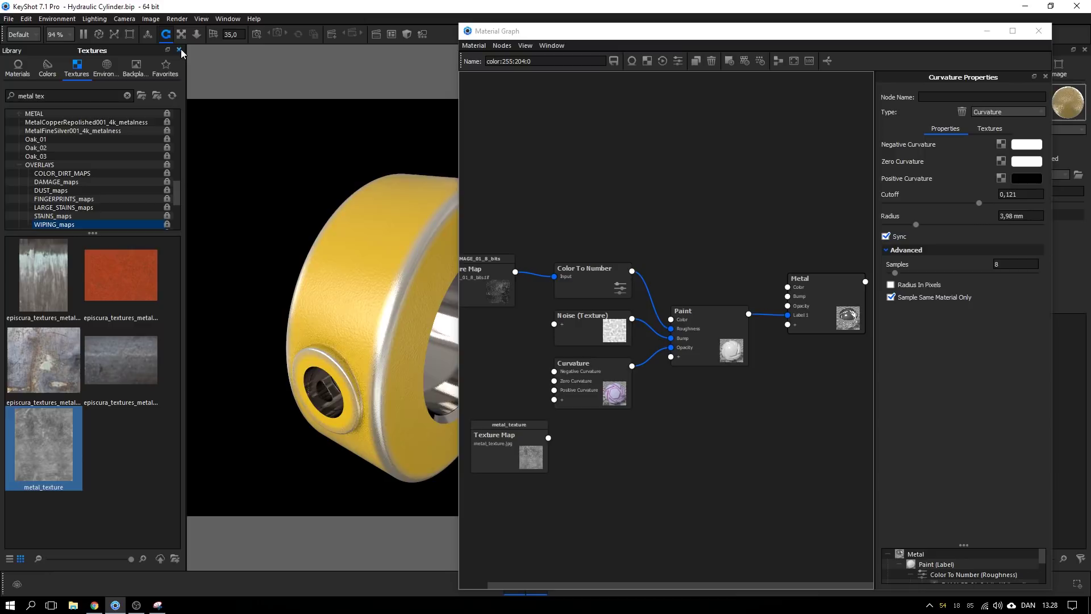
# - Move the Curvature and metal_texture nodes away from Paint, and scale the previewed metal texture to 68 mm wide and 85 mm high
pyautogui.moveTo(590, 390); pyautogui.dragTo(504, 430)
pyautogui.moveTo(517, 380); pyautogui.dragTo(503, 377)
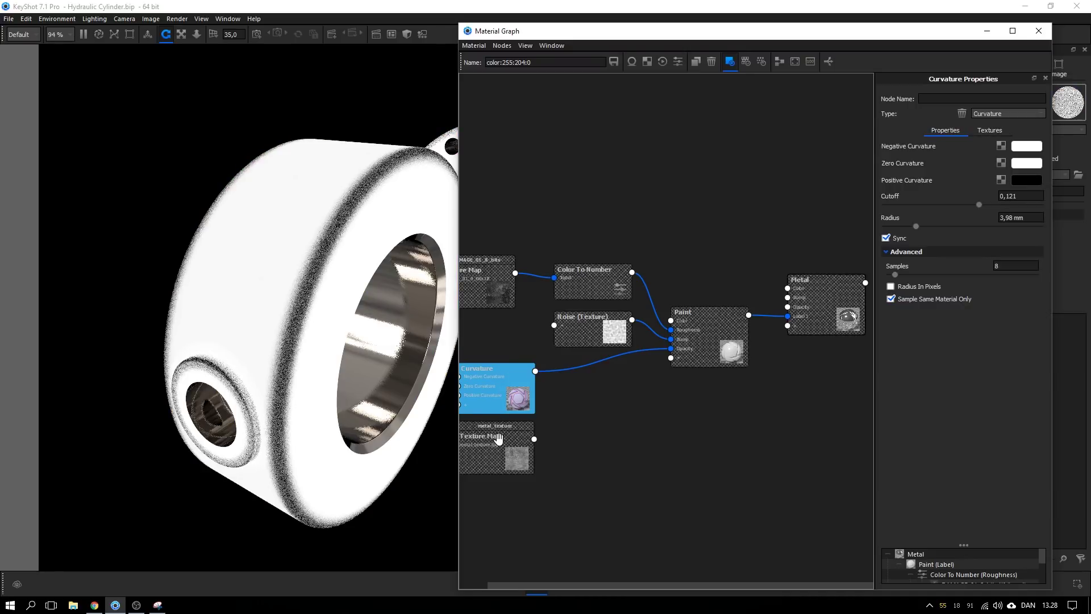
pyautogui.click(498, 449)
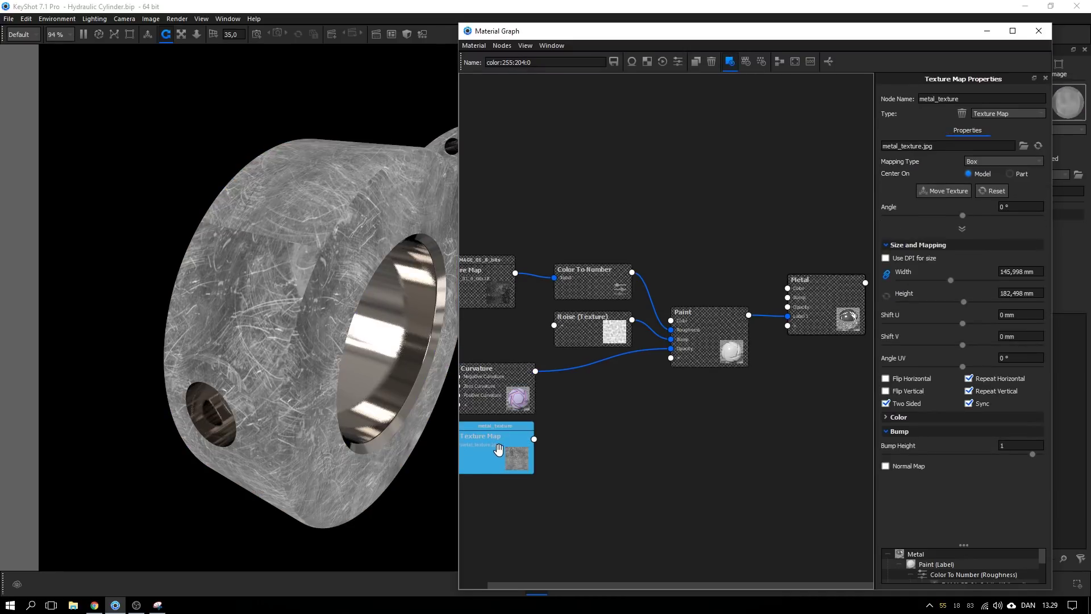
pyautogui.moveTo(934, 278); pyautogui.dragTo(922, 278)
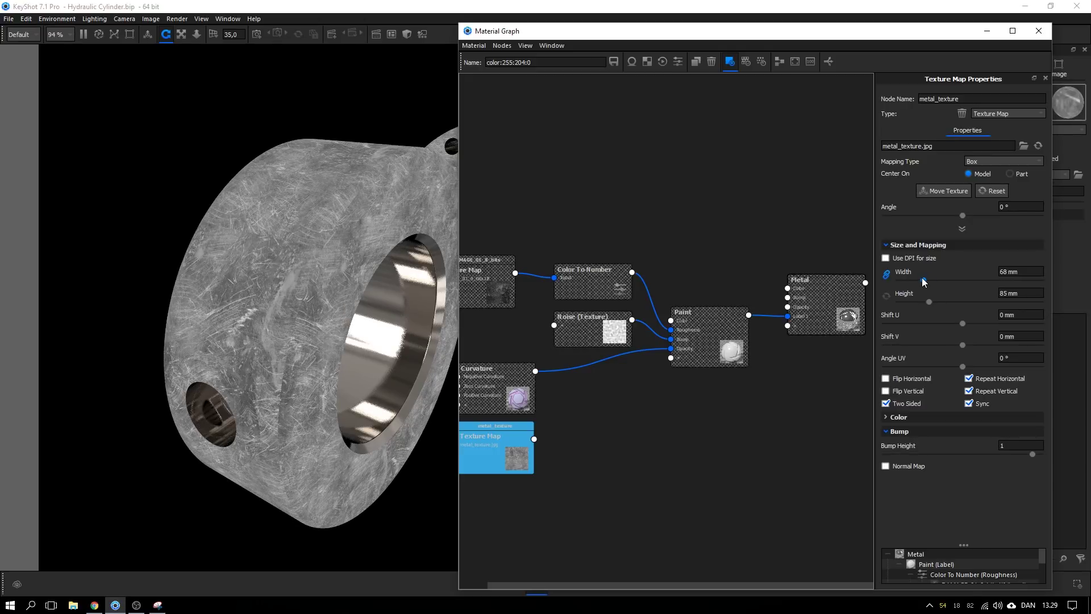
pyautogui.click(636, 439)
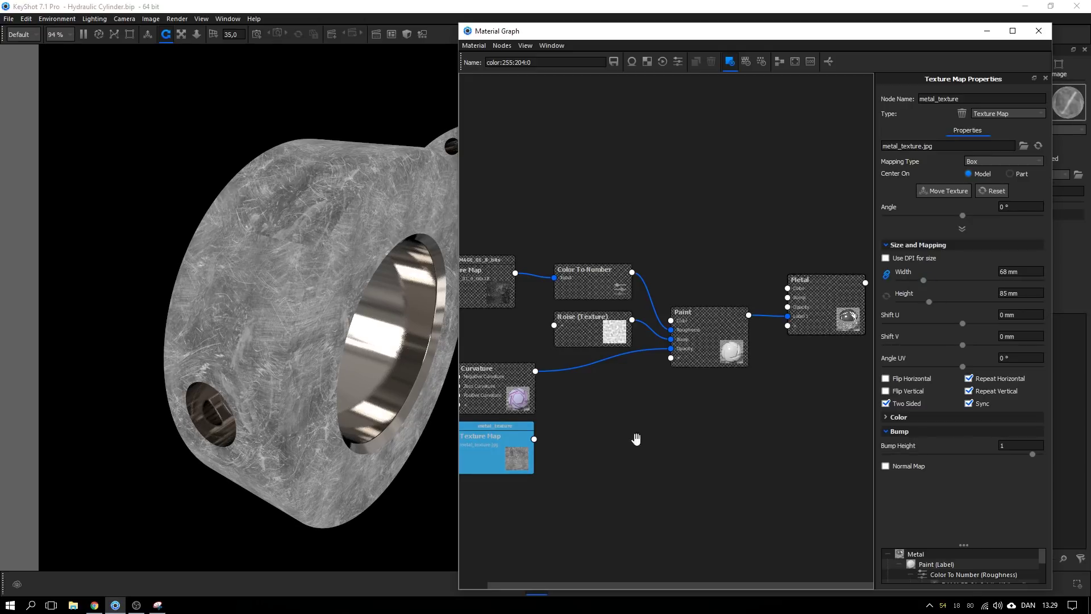
pyautogui.click(499, 446)
pyautogui.press('c')
# - Add a Color Composite node with Curvature as its Source and metal_texture as its Source Alpha, and preview it on the model
pyautogui.rightClick(630, 429)
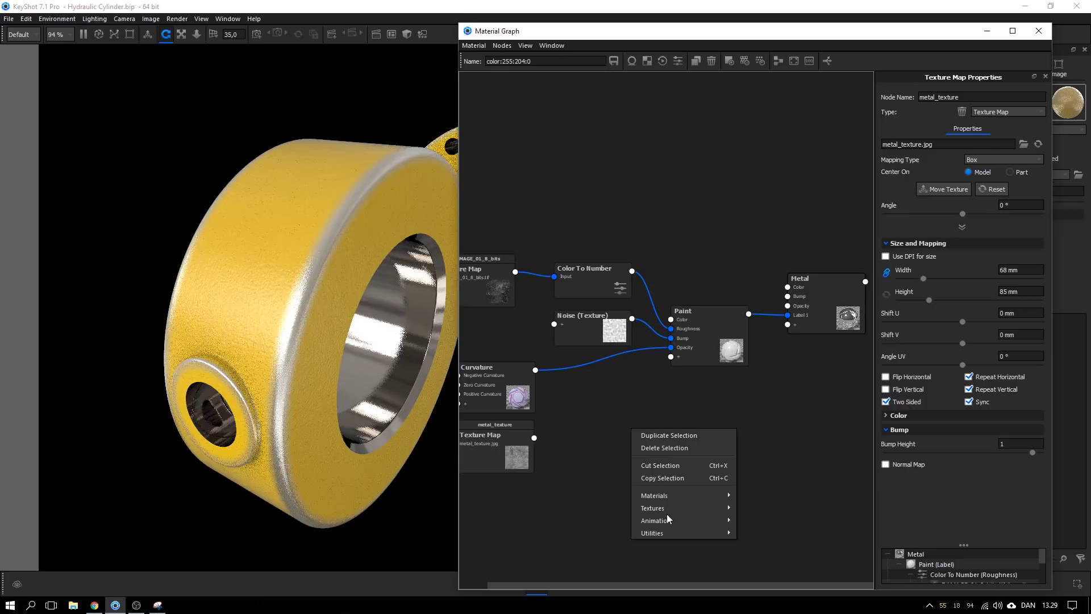
pyautogui.moveTo(667, 535)
pyautogui.click(756, 544)
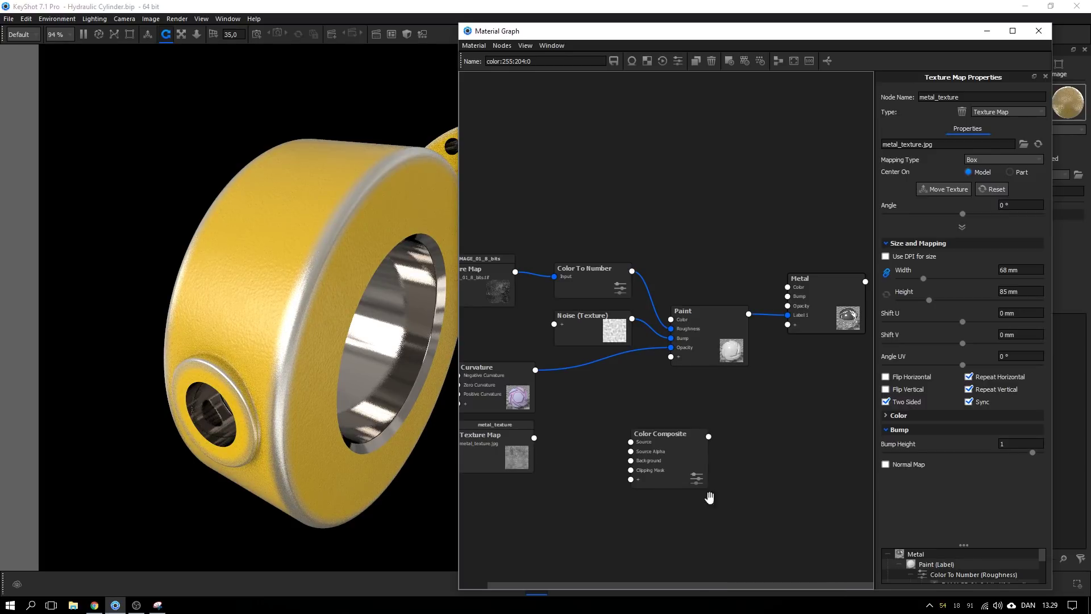
pyautogui.moveTo(535, 371); pyautogui.dragTo(616, 418)
pyautogui.moveTo(512, 455); pyautogui.dragTo(635, 431)
pyautogui.click(642, 425)
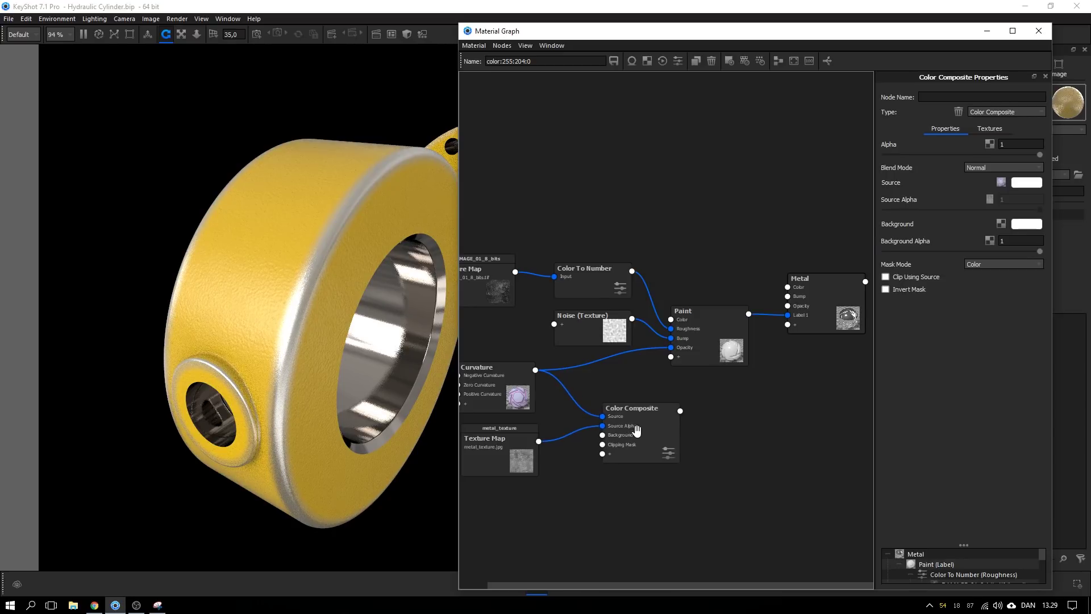
pyautogui.press('c')
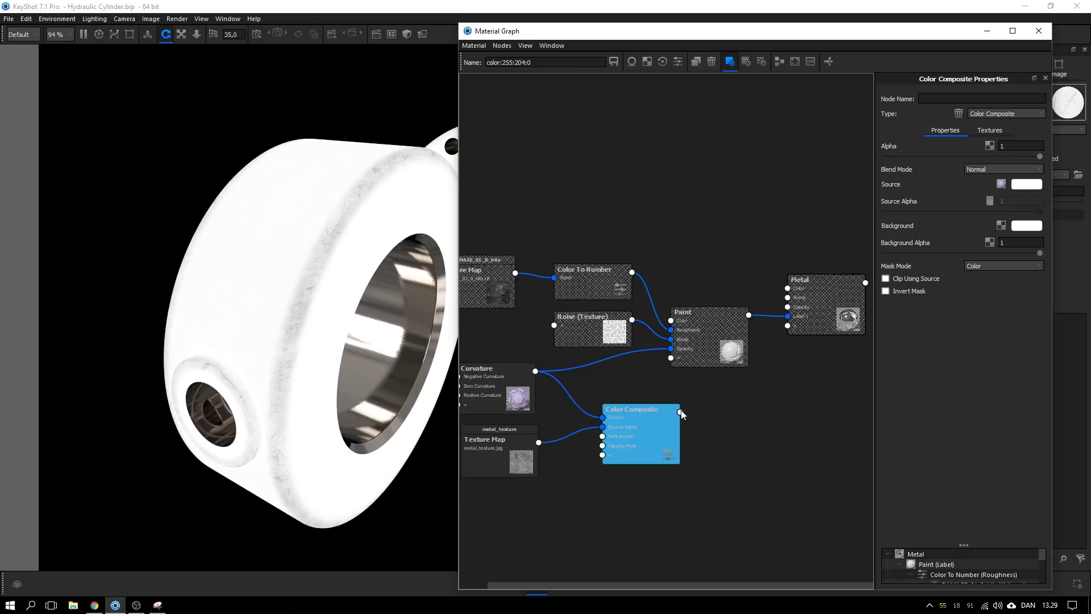
# - Connect the Color Composite output to Paint's Opacity in place of Curvature, move the node nearer Paint, and inspect the worn edge up close
pyautogui.scroll(3, 297, 341)
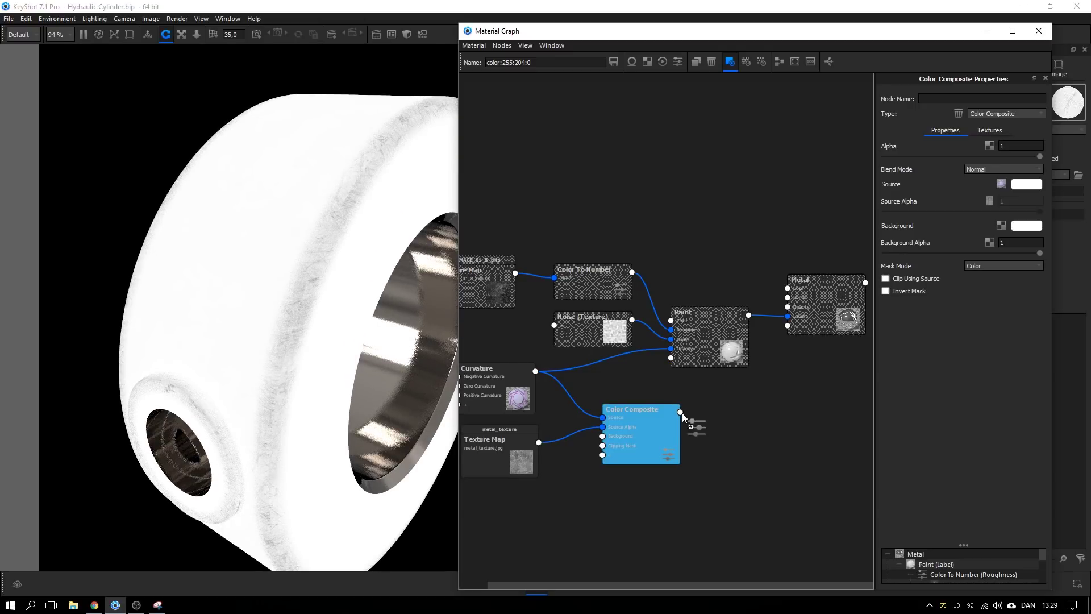
pyautogui.moveTo(682, 412); pyautogui.dragTo(671, 349)
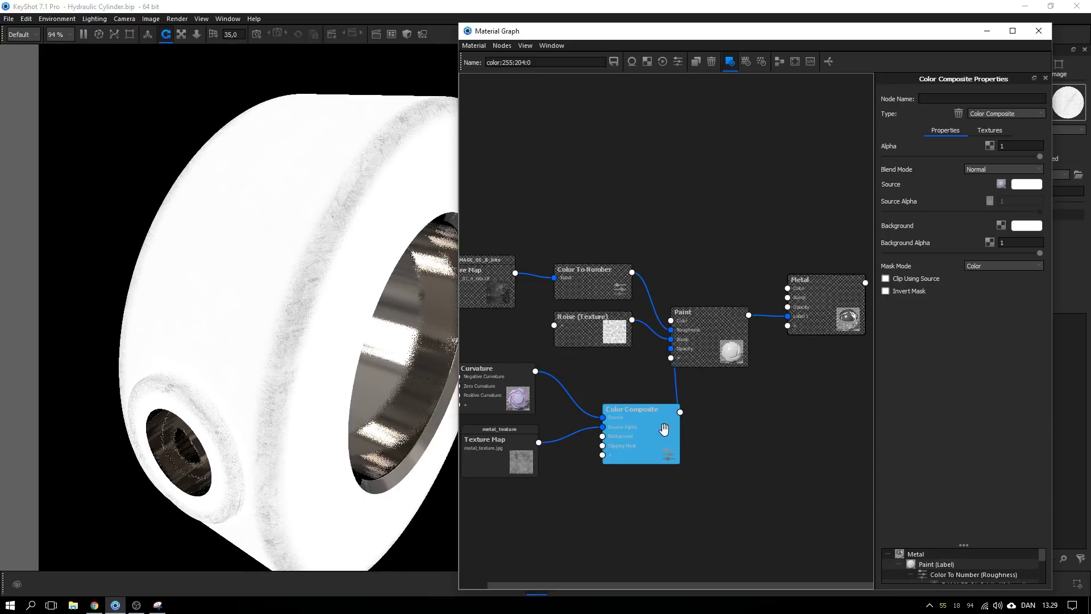
pyautogui.moveTo(664, 431); pyautogui.dragTo(637, 402)
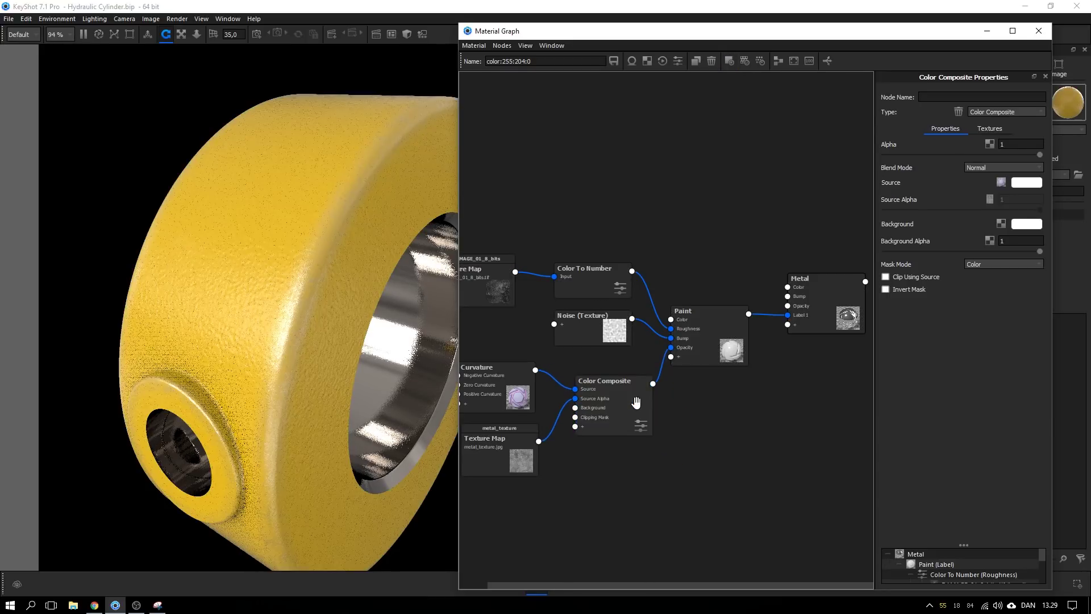
pyautogui.scroll(5, 290, 336)
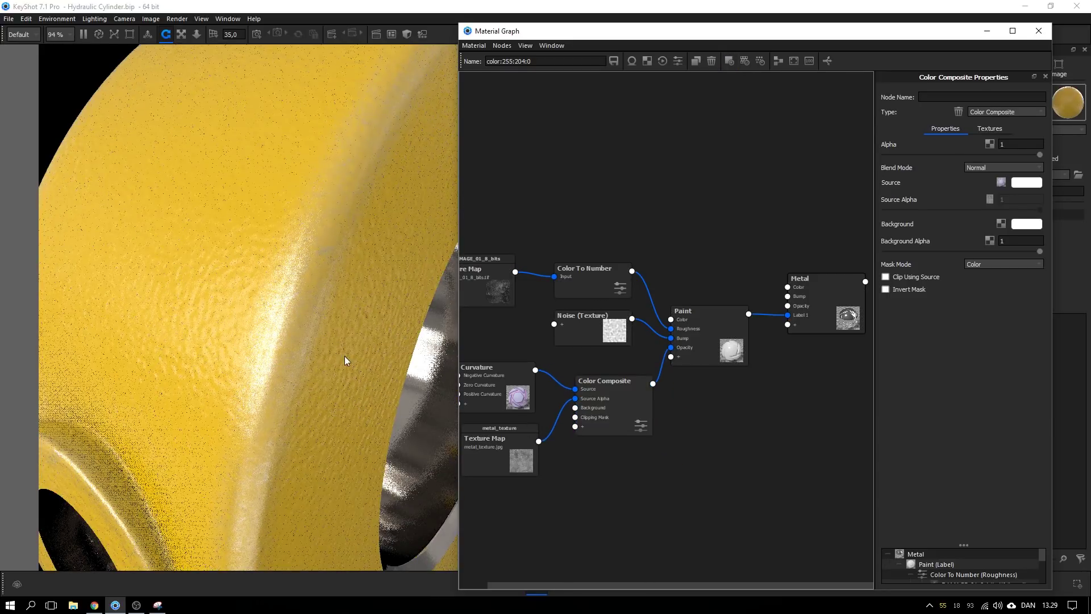
pyautogui.scroll(-1, 295, 378)
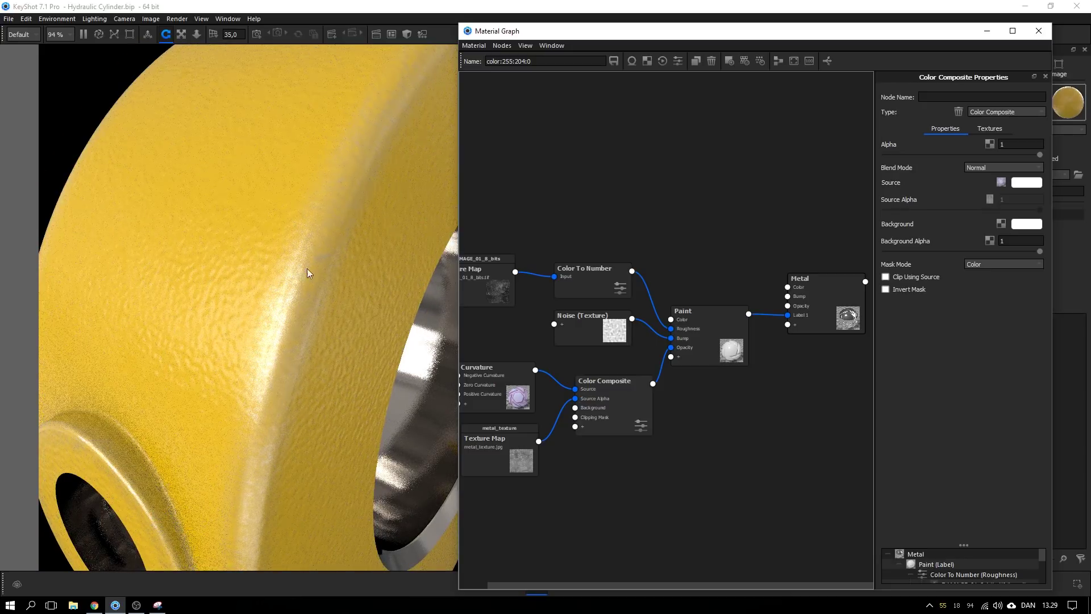
pyautogui.scroll(-5, 295, 330)
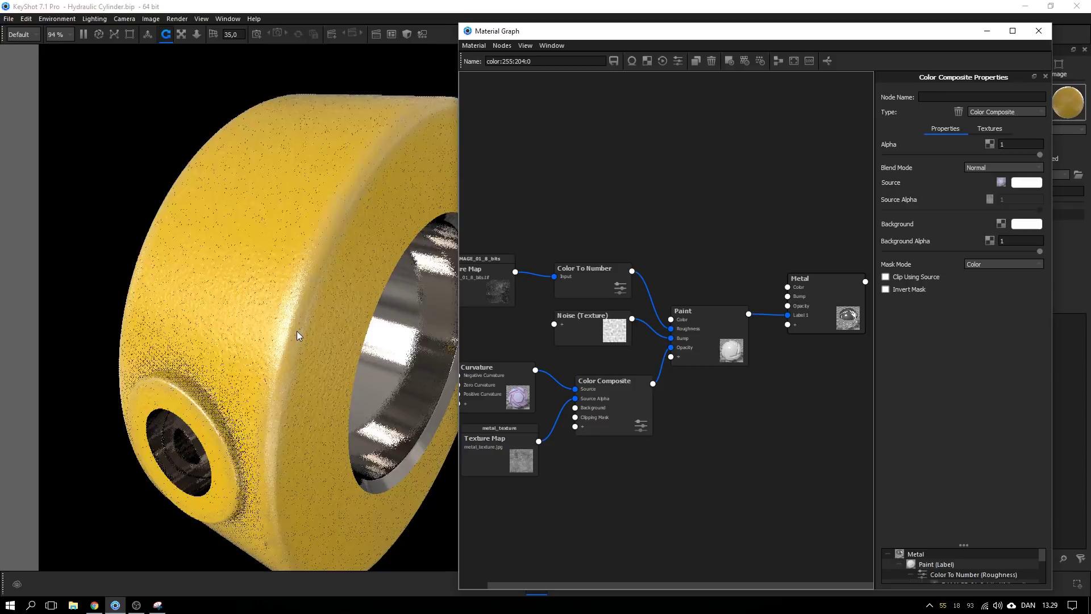
# - Make room between metal_texture and Color Composite, and insert a Color To Number utility on the connection between them
pyautogui.moveTo(574, 411); pyautogui.dragTo(599, 431)
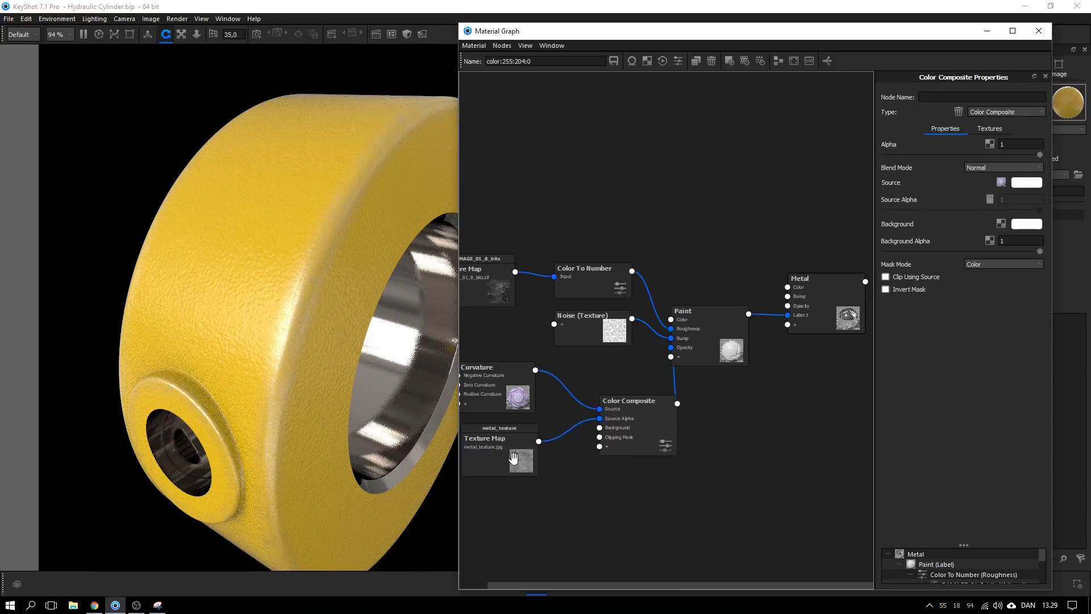
pyautogui.moveTo(513, 456); pyautogui.dragTo(499, 471)
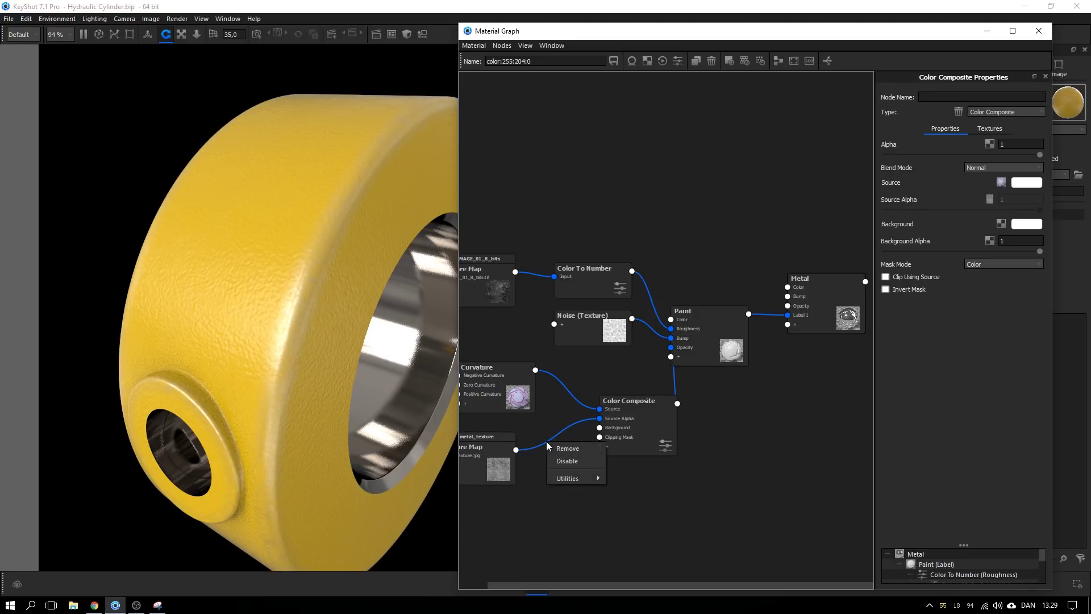
pyautogui.moveTo(484, 463); pyautogui.dragTo(478, 463)
pyautogui.rightClick(552, 436)
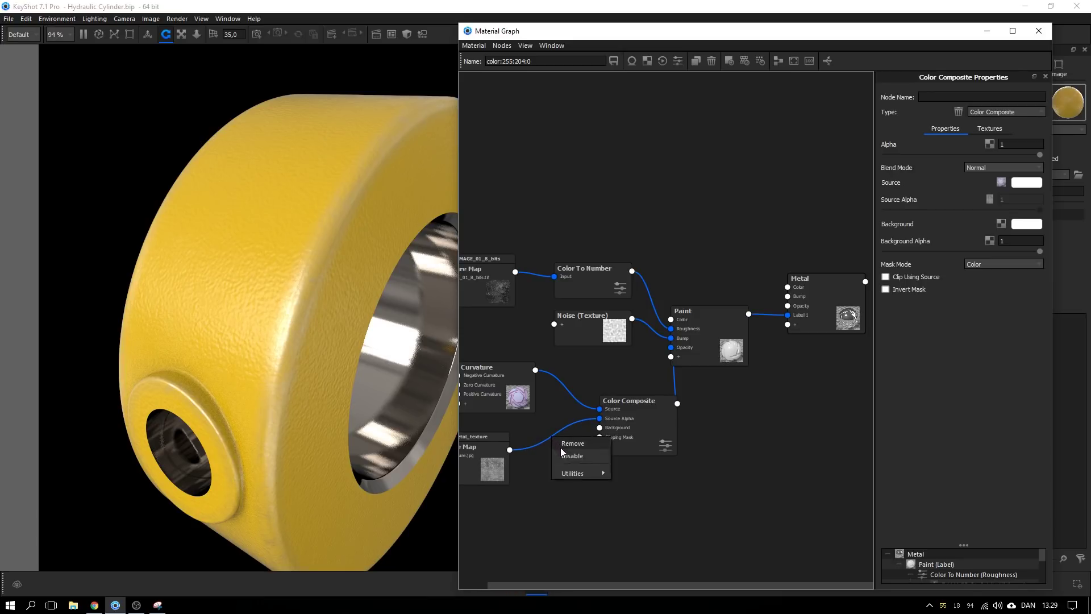
pyautogui.moveTo(569, 472)
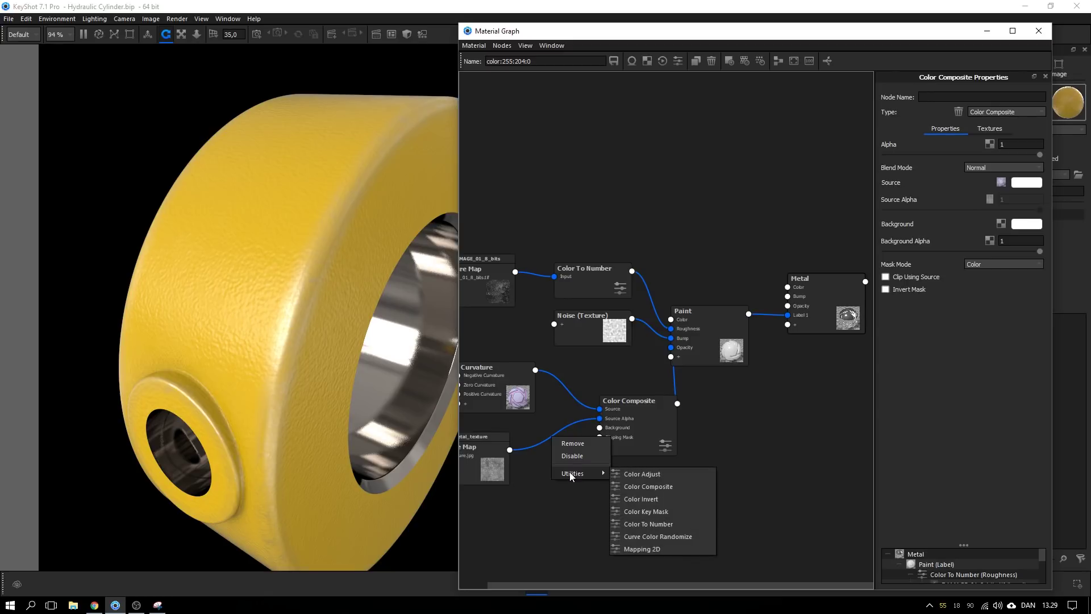
pyautogui.click(660, 524)
pyautogui.moveTo(597, 463); pyautogui.dragTo(700, 467, button='middle')
# - Preview the Color To Number node after metal_texture, set its Input From to 0,213 and Input To to 0,461, and end the preview
pyautogui.click(596, 388)
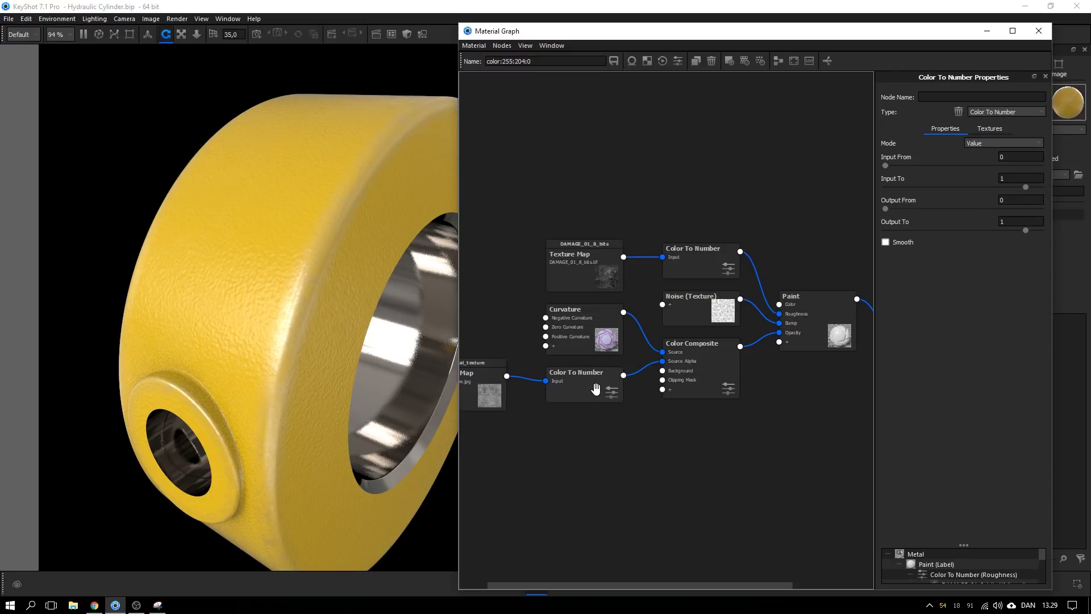
pyautogui.press('c')
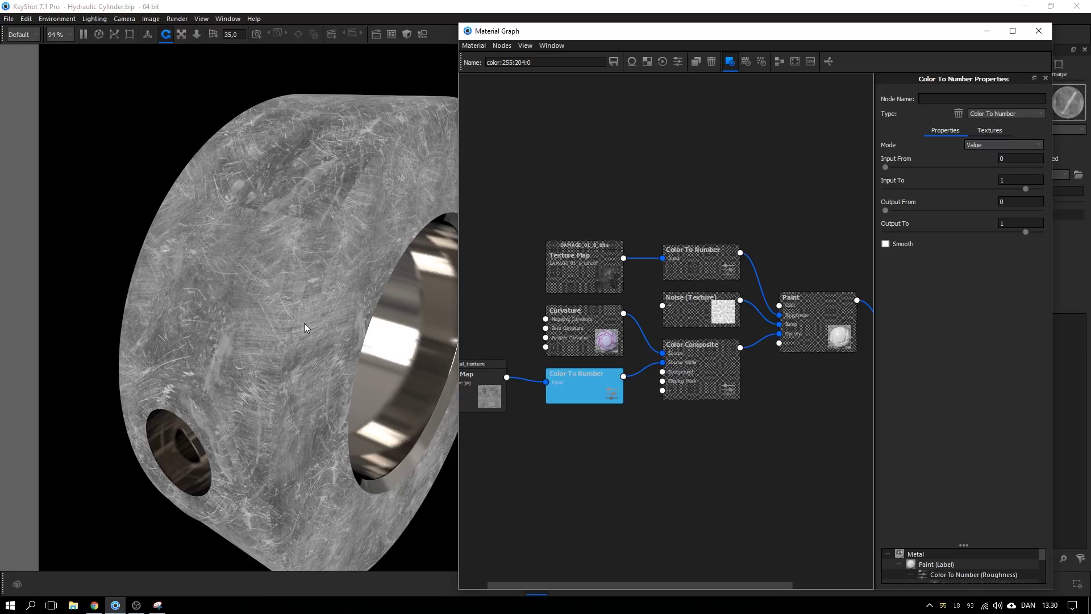
pyautogui.moveTo(885, 168); pyautogui.dragTo(918, 169)
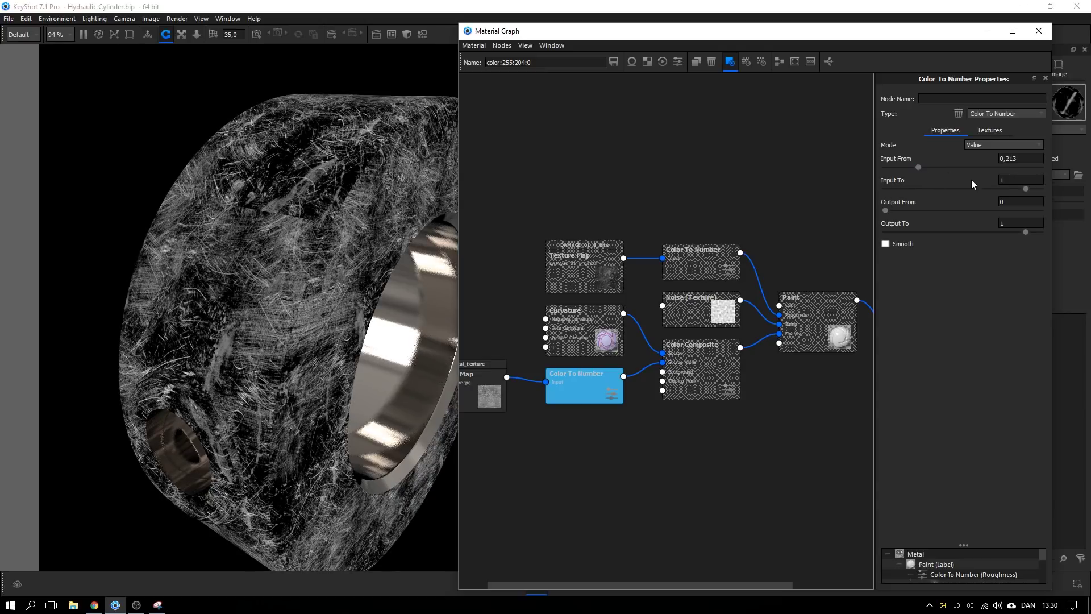
pyautogui.moveTo(1024, 188); pyautogui.dragTo(947, 187)
pyautogui.moveTo(596, 378); pyautogui.dragTo(593, 387)
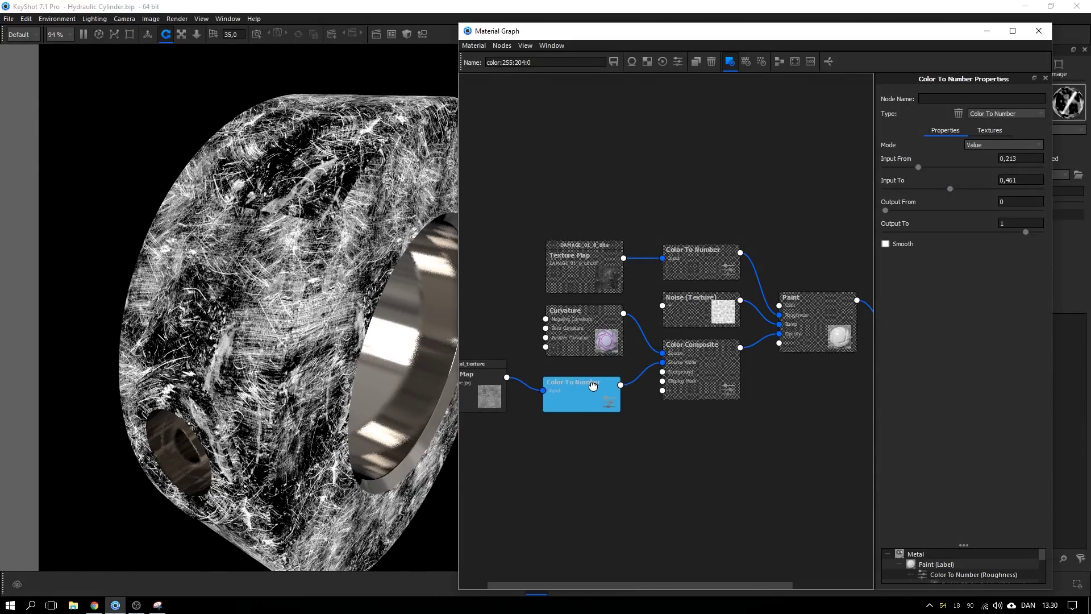
pyautogui.press('c')
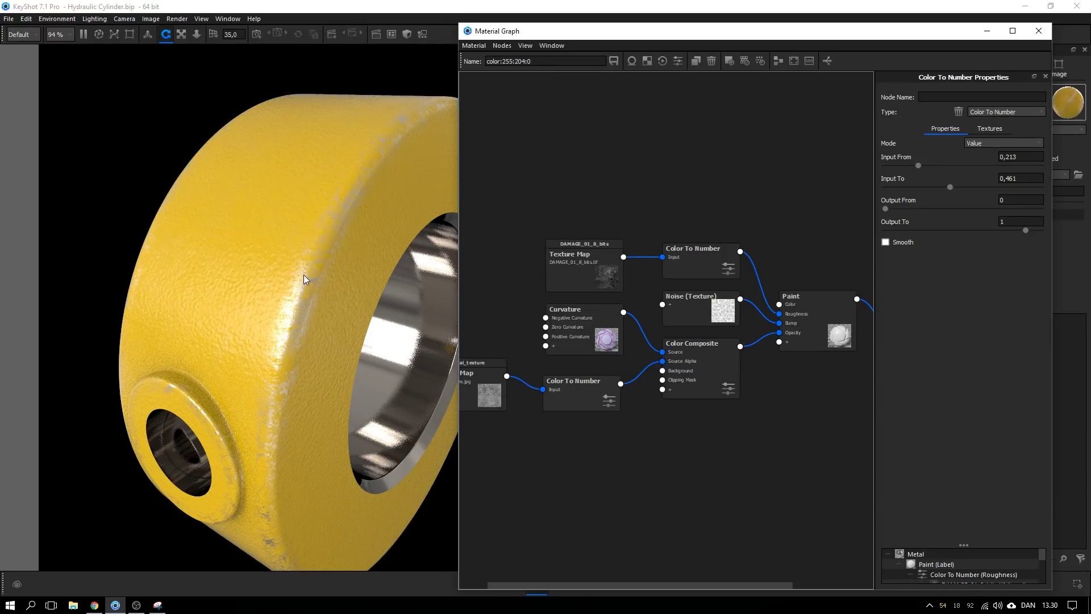
# - Preview the Curvature node on the model and examine its edge mask from several angles
pyautogui.moveTo(303, 275); pyautogui.dragTo(411, 313)
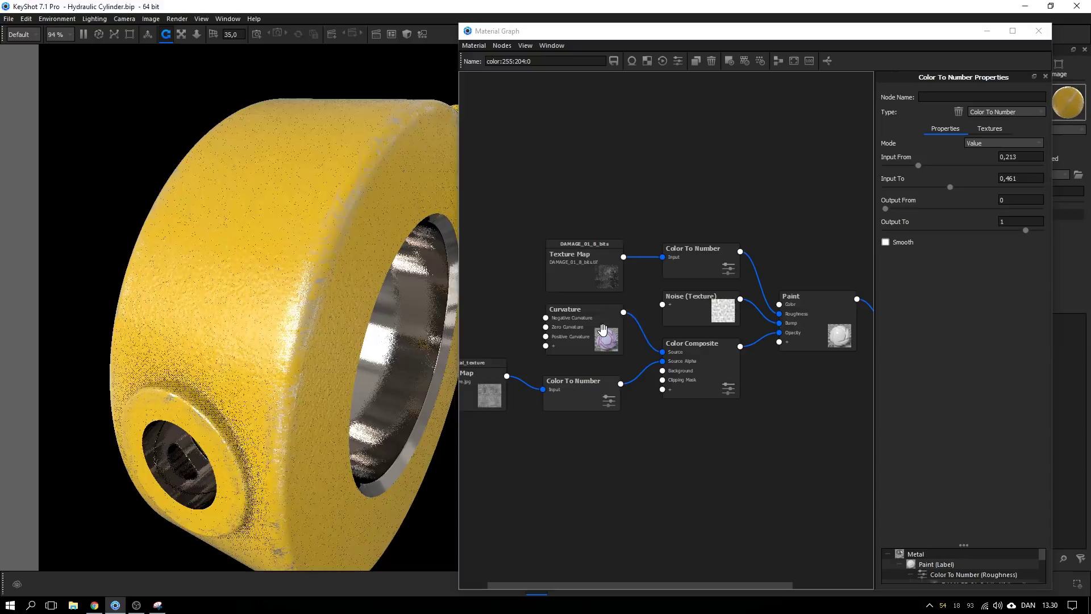
pyautogui.moveTo(603, 330); pyautogui.dragTo(569, 331)
pyautogui.press('c')
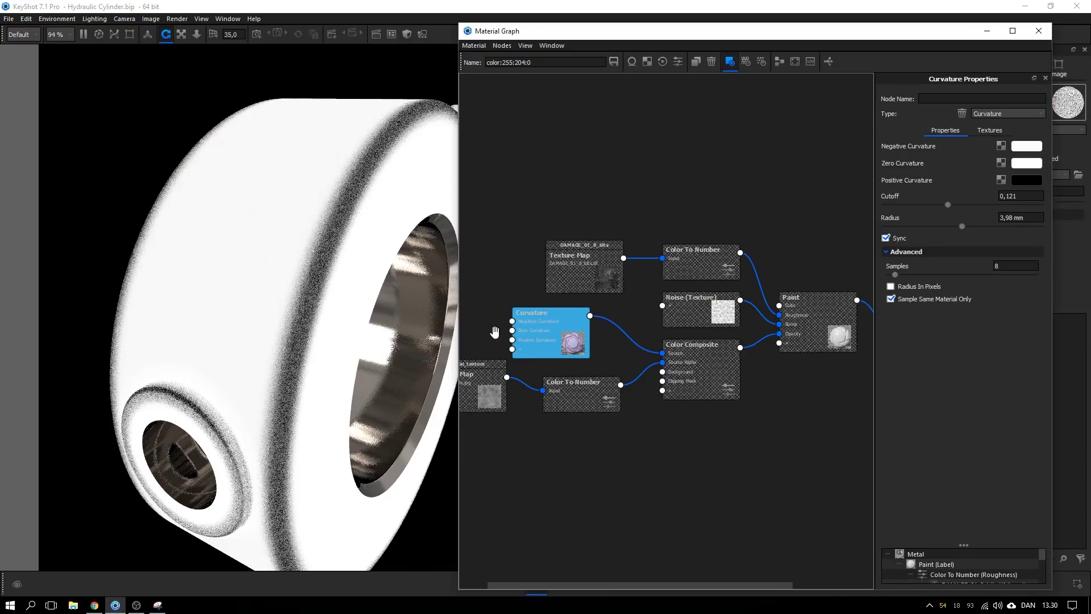
pyautogui.moveTo(299, 335); pyautogui.dragTo(360, 262)
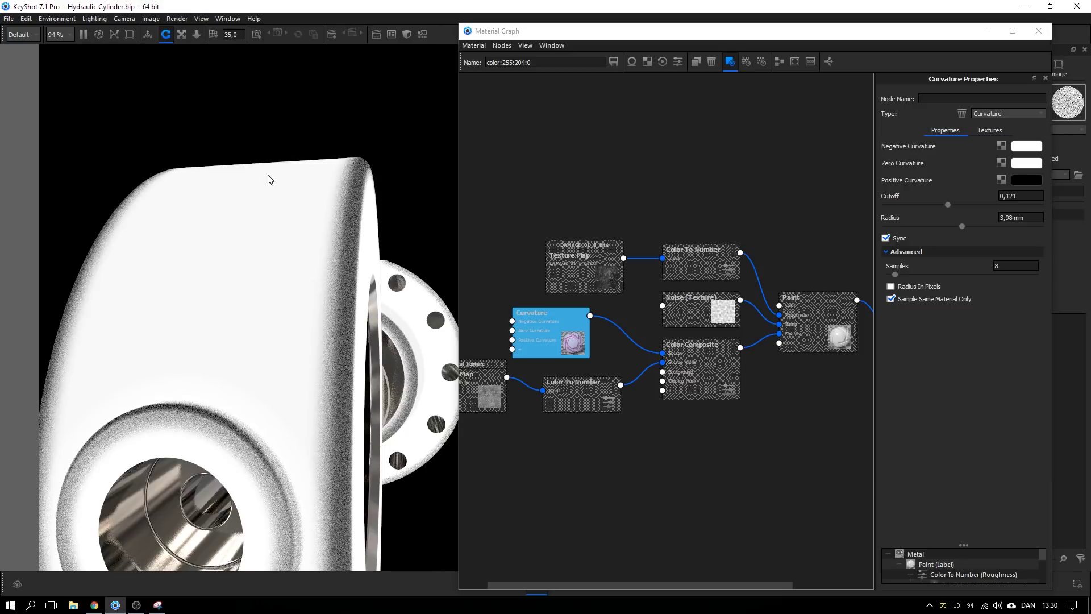
pyautogui.moveTo(270, 180); pyautogui.dragTo(261, 276)
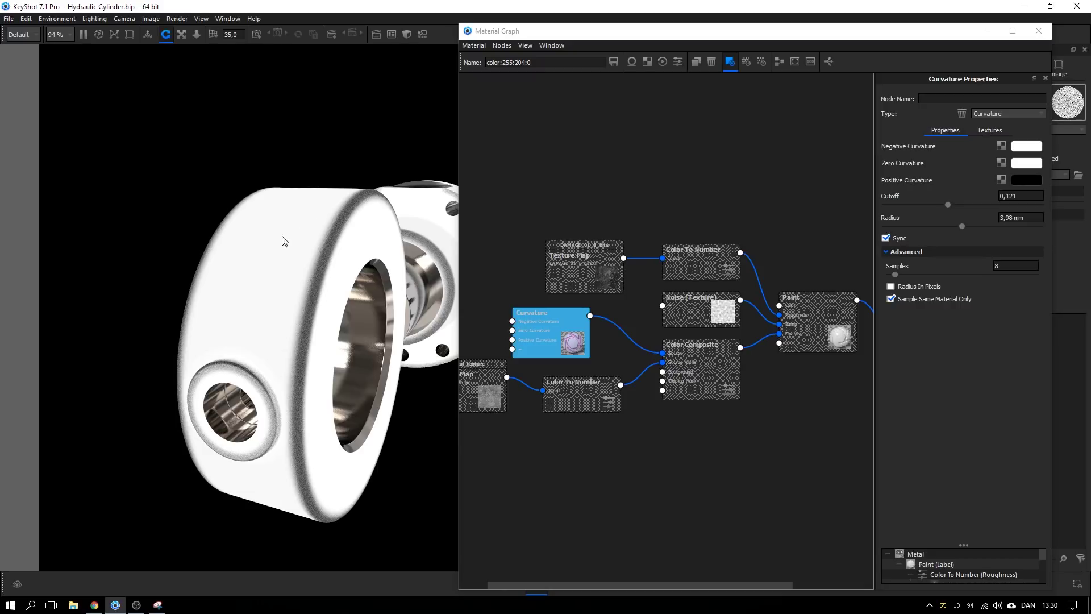
pyautogui.moveTo(283, 249); pyautogui.dragTo(283, 256)
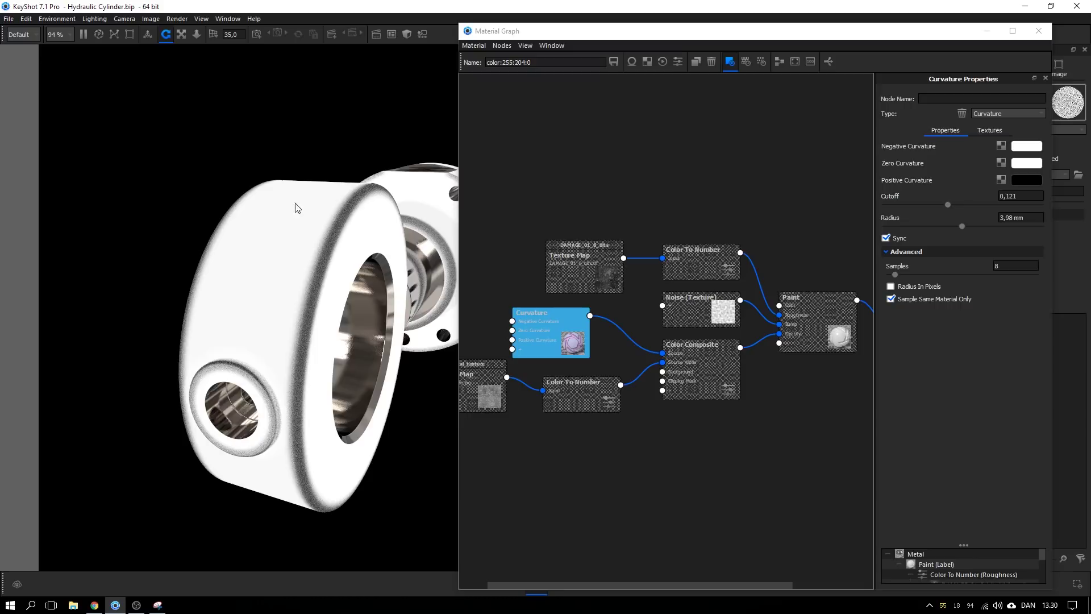
# - Move the Curvature node further from Color Composite and insert a Color To Number utility on the connection between them
pyautogui.moveTo(535, 328); pyautogui.dragTo(495, 315)
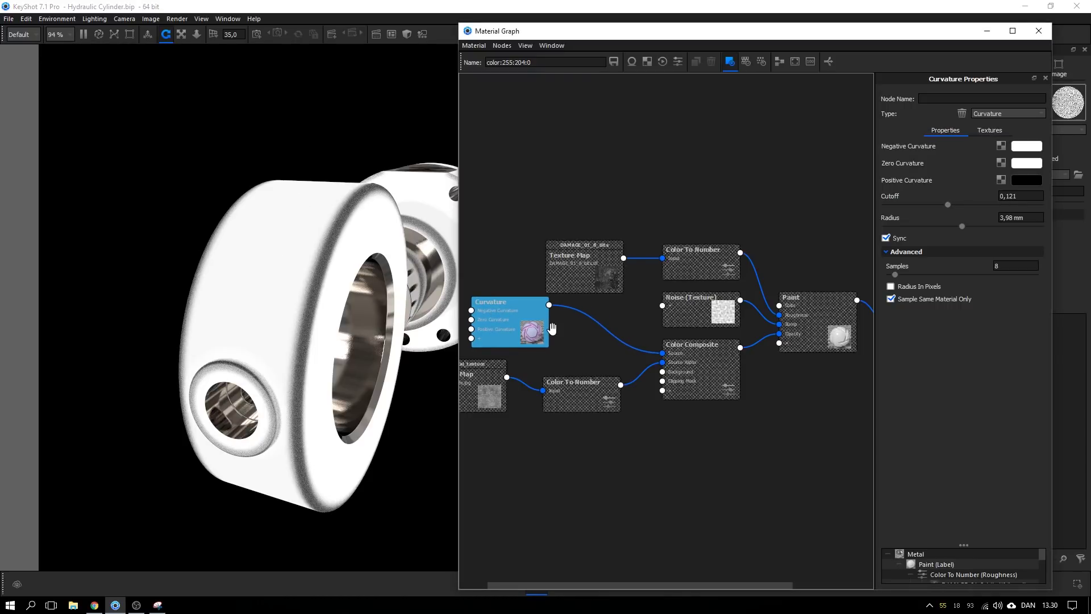
pyautogui.click(553, 329)
pyautogui.rightClick(594, 319)
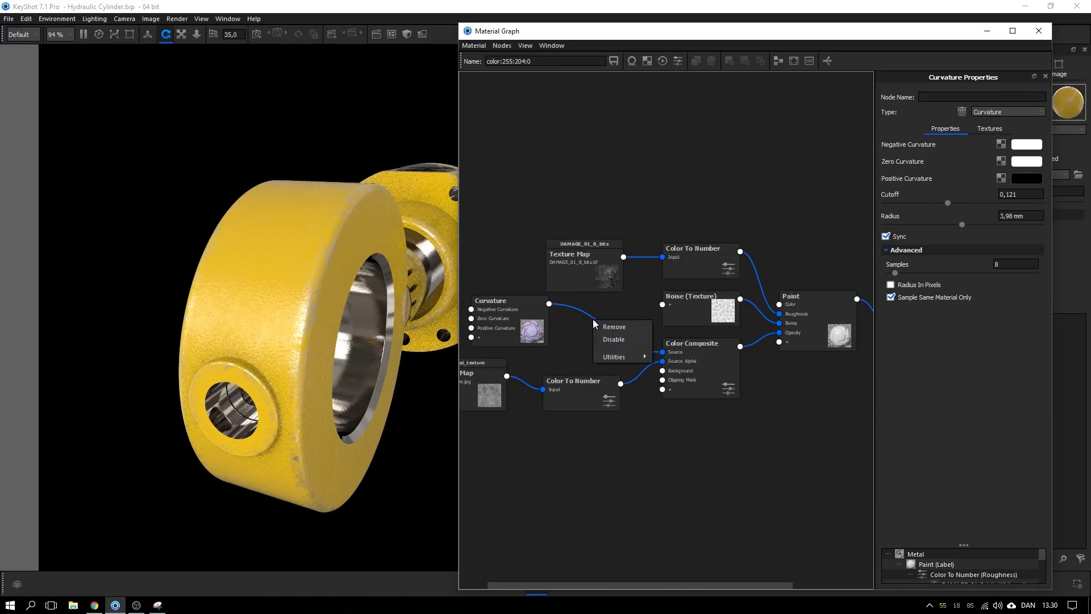
pyautogui.moveTo(608, 356)
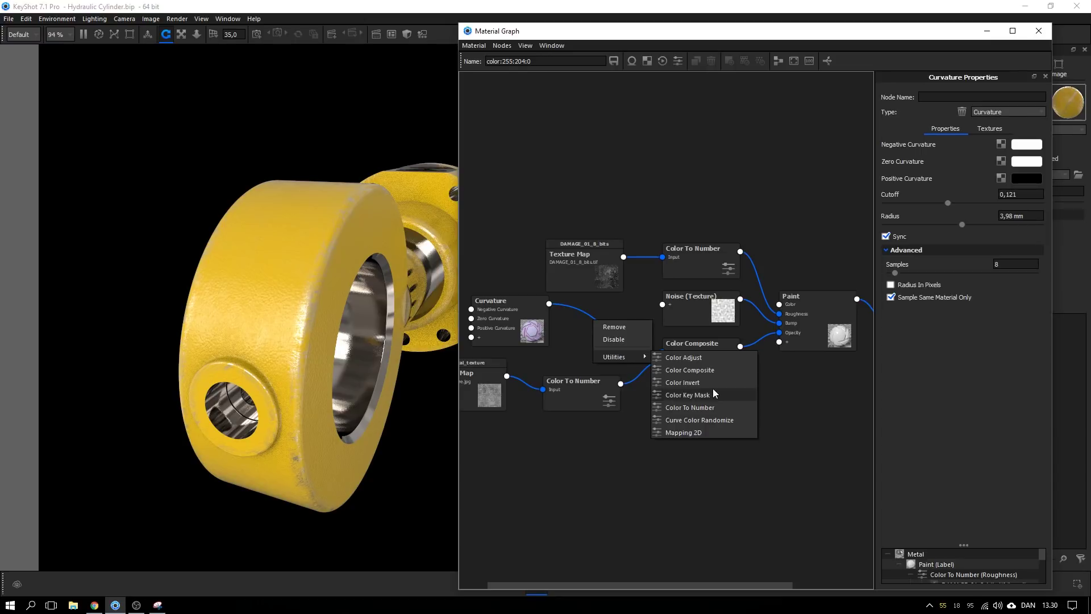
pyautogui.click(709, 407)
# - Preview the Color To Number node after Curvature, set its Input To to 0,579, and check the full material's worn edge
pyautogui.click(551, 336)
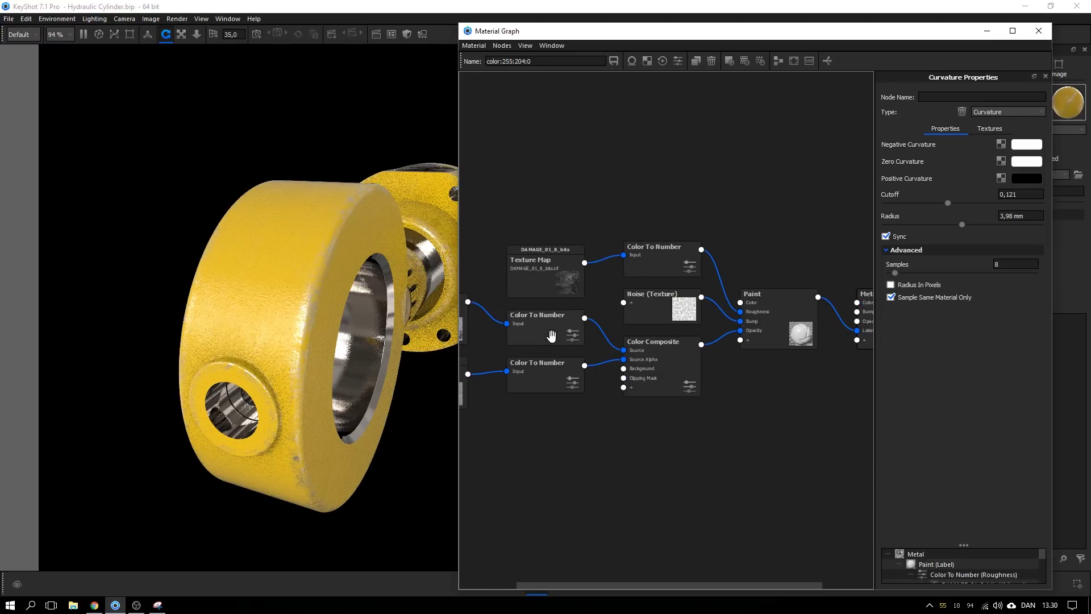
pyautogui.press('c')
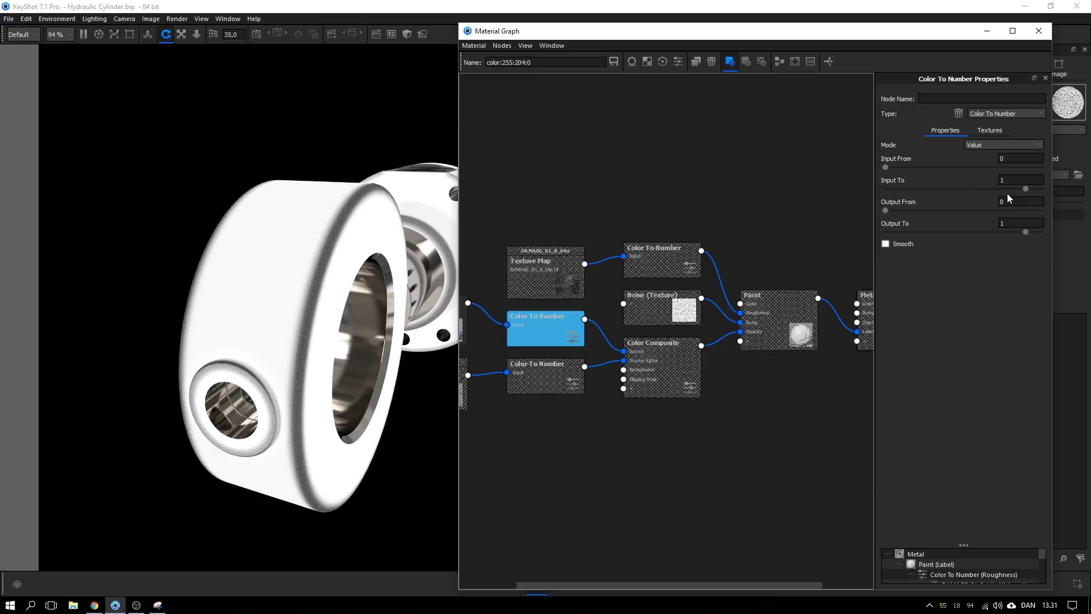
pyautogui.moveTo(1025, 189); pyautogui.dragTo(963, 189)
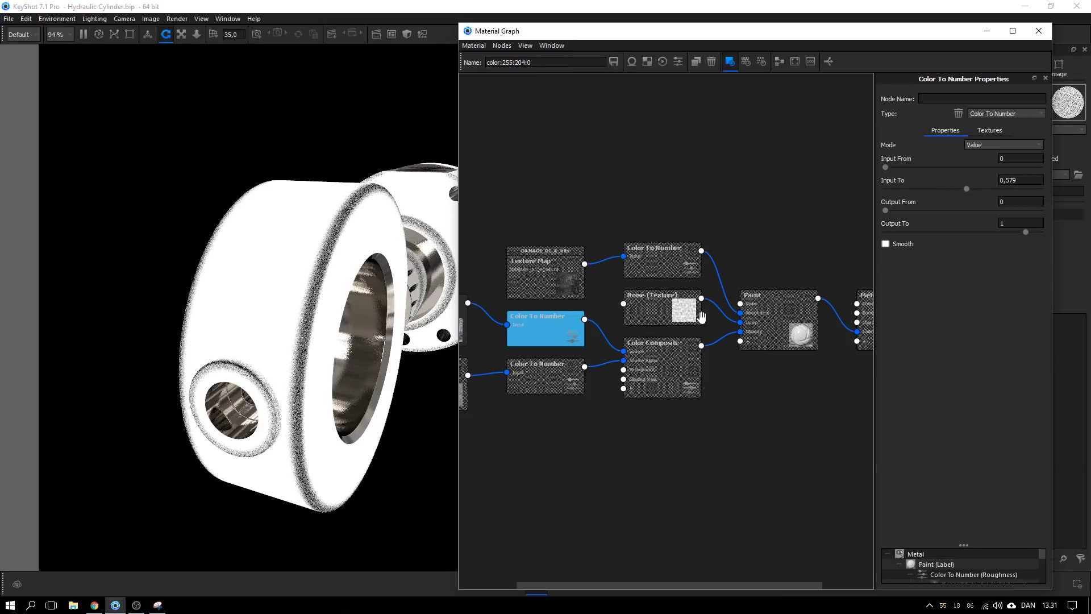
pyautogui.press('c')
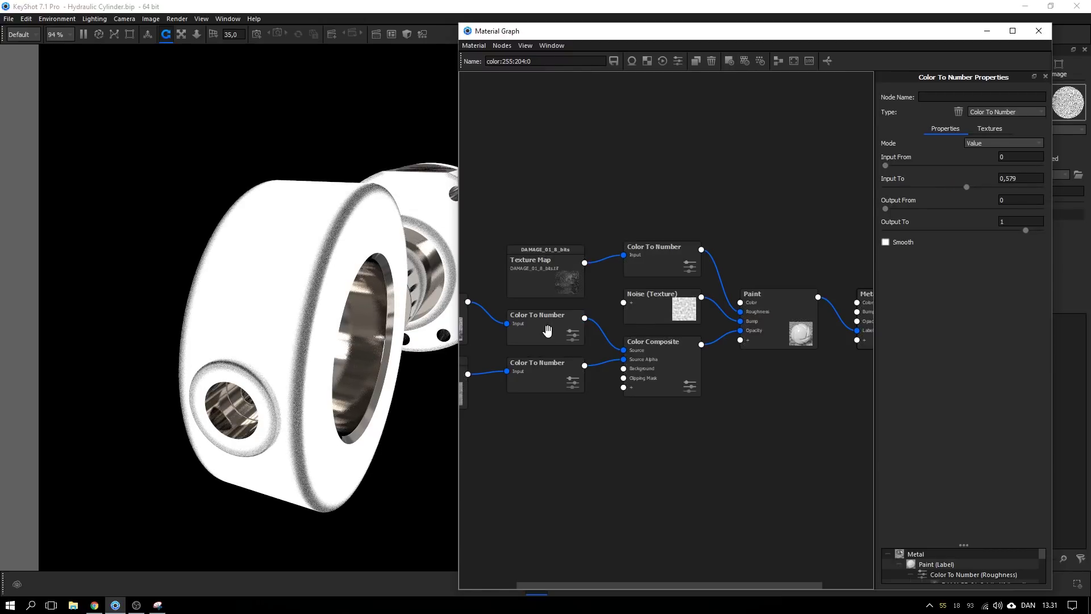
pyautogui.moveTo(317, 360); pyautogui.dragTo(277, 330)
pyautogui.scroll(8, 288, 332)
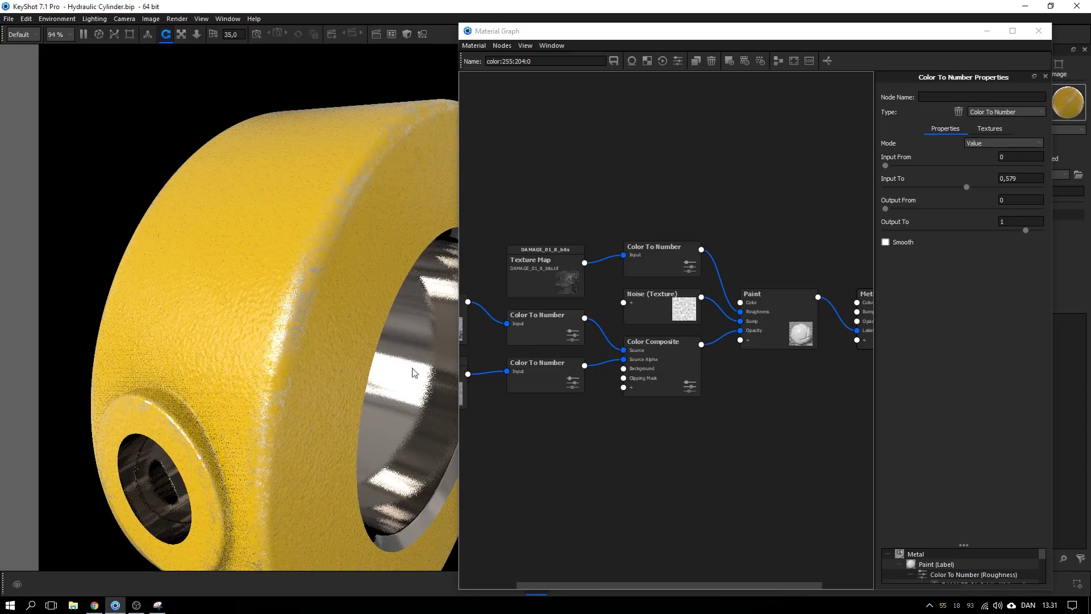
# - Scale the metal_texture image down to 49,4 mm wide and 61,75 mm high
pyautogui.moveTo(529, 423); pyautogui.dragTo(556, 426, button='middle')
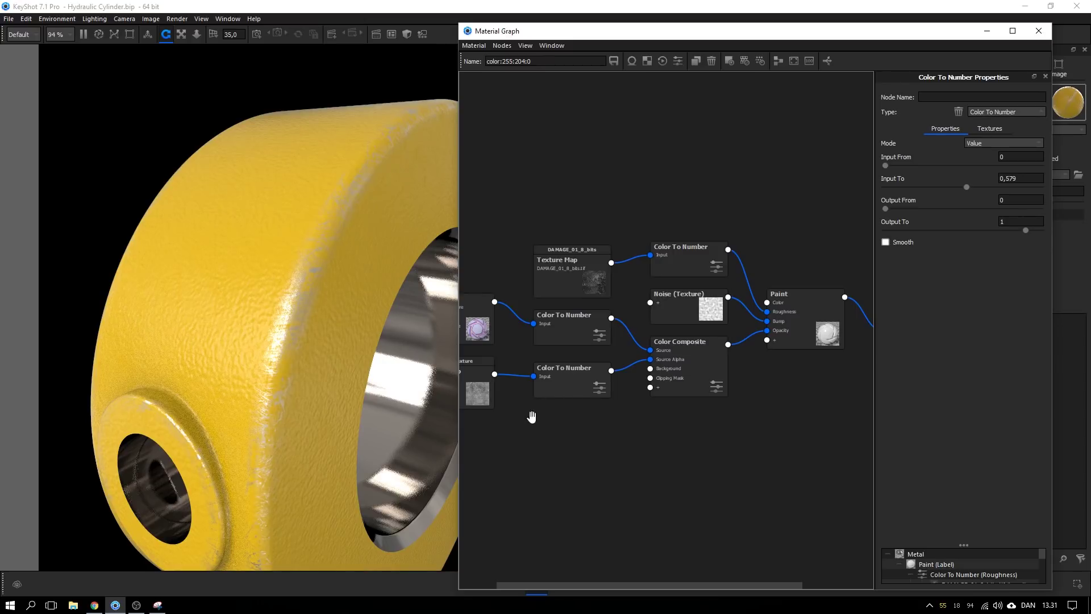
pyautogui.moveTo(531, 413); pyautogui.dragTo(570, 415, button='middle')
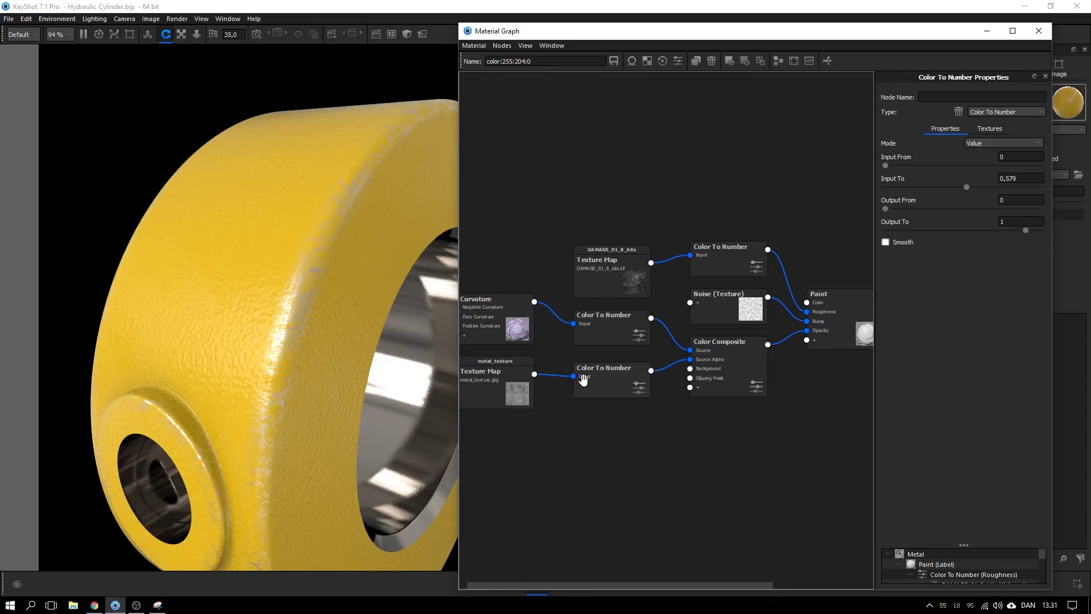
pyautogui.click(526, 386)
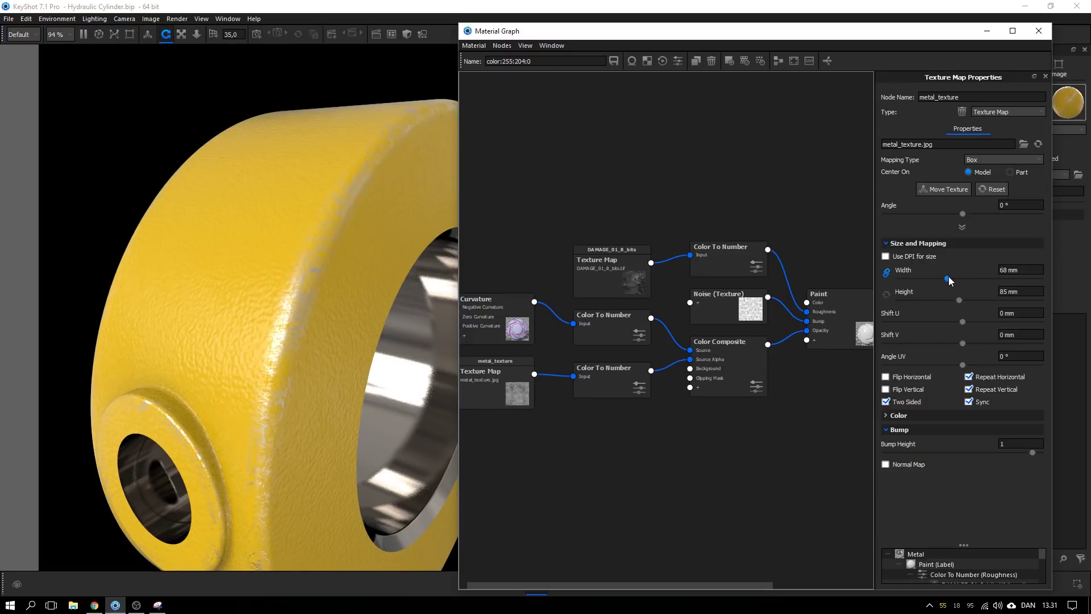
pyautogui.moveTo(949, 278)
pyautogui.mouseDown()
pyautogui.moveTo(926, 282)
pyautogui.moveTo(970, 278)
pyautogui.moveTo(936, 277)
pyautogui.mouseUp()
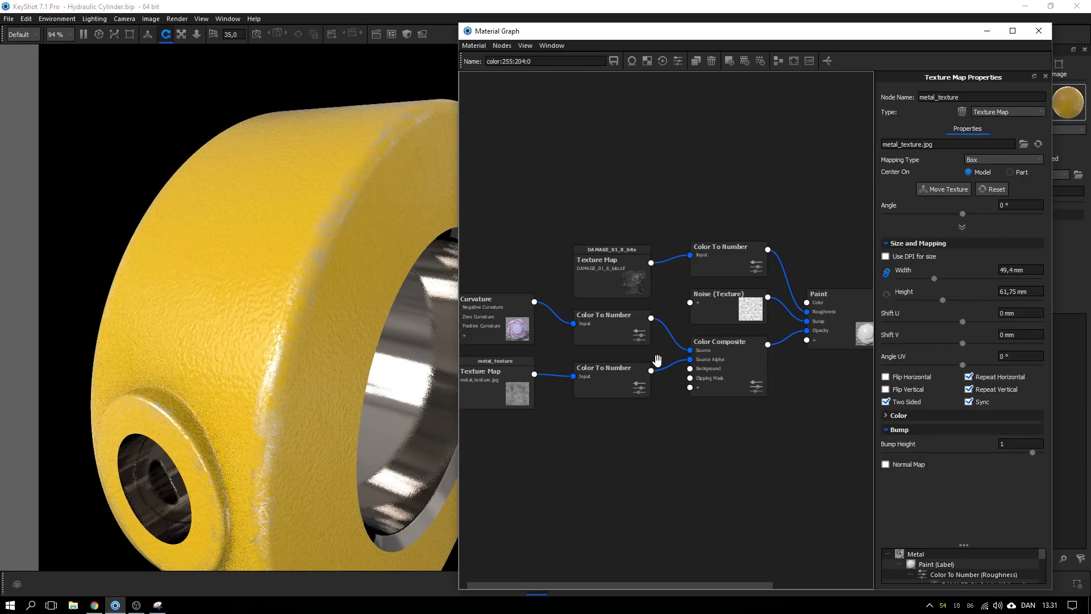
# - Set the metal_texture's Color To Number to Input From 0,309 and Input To 0,401, space it below its neighbour, and inspect the edge scratches closely
pyautogui.click(639, 382)
pyautogui.moveTo(922, 169)
pyautogui.mouseDown()
pyautogui.moveTo(944, 167)
pyautogui.moveTo(908, 168)
pyautogui.moveTo(978, 185)
pyautogui.moveTo(946, 187)
pyautogui.moveTo(934, 166)
pyautogui.mouseUp()
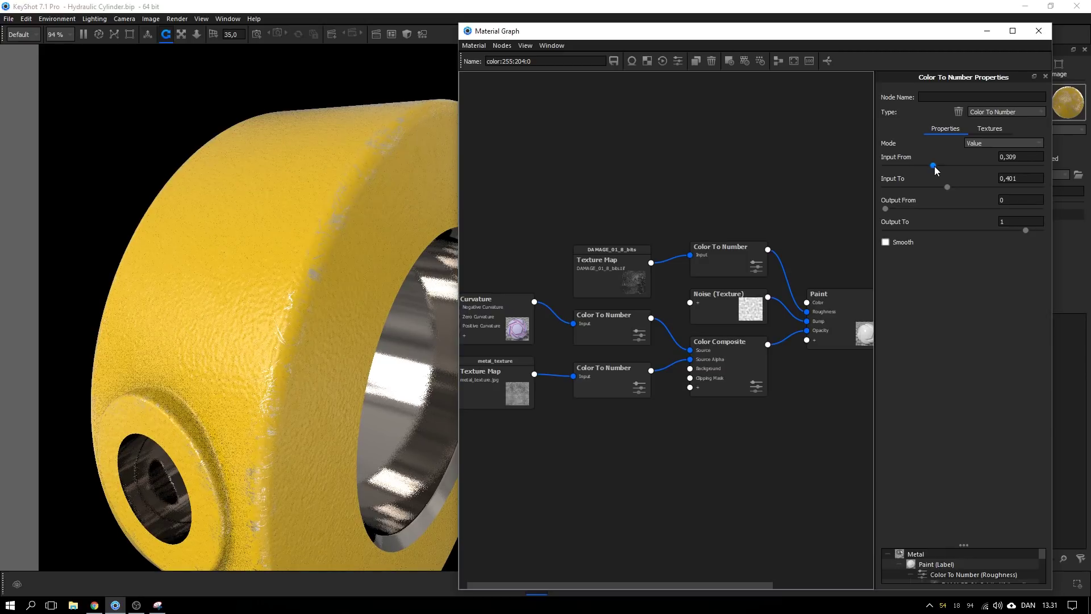
pyautogui.moveTo(375, 264); pyautogui.dragTo(314, 305)
pyautogui.scroll(5, 299, 324)
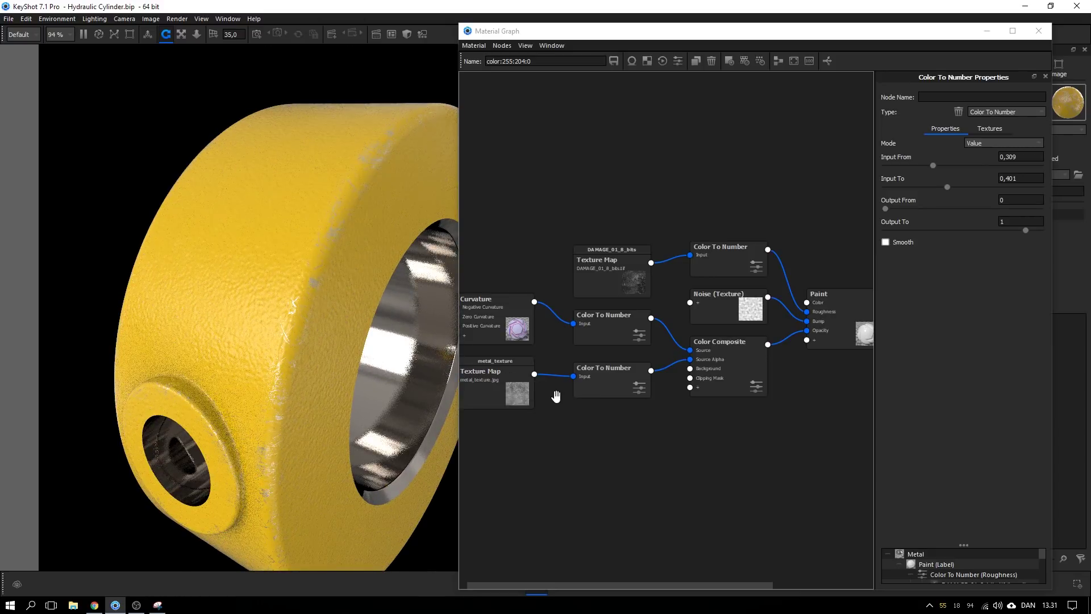
pyautogui.moveTo(578, 392); pyautogui.dragTo(579, 410)
pyautogui.scroll(5, 285, 335)
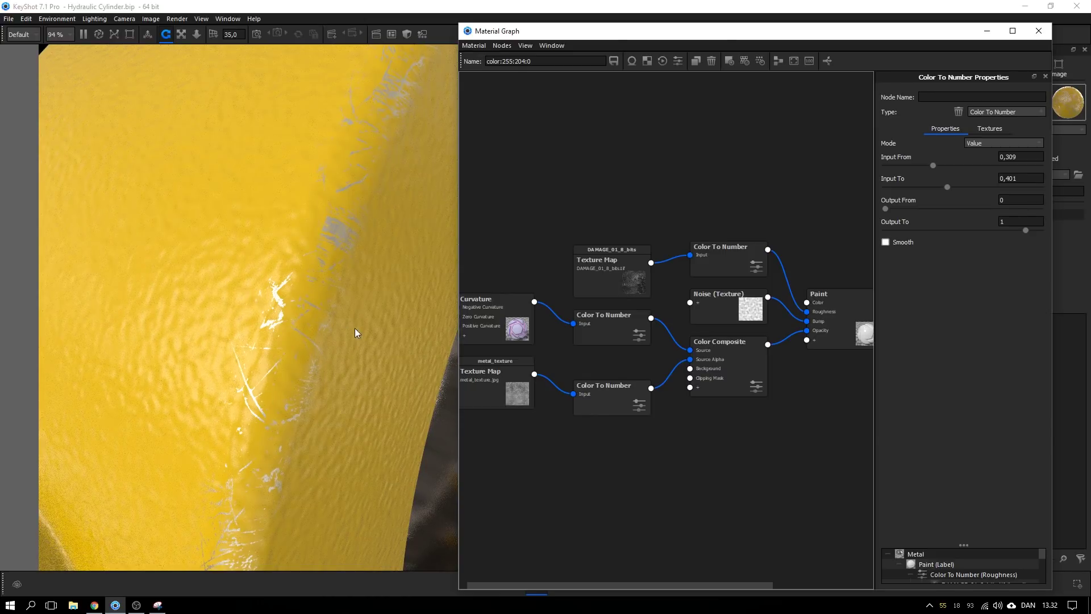
# - Spread out the graph by moving the Color Composite branch down and the DAMAGE_01_8_bits texture with its Color To Number up
pyautogui.moveTo(723, 393); pyautogui.dragTo(735, 425)
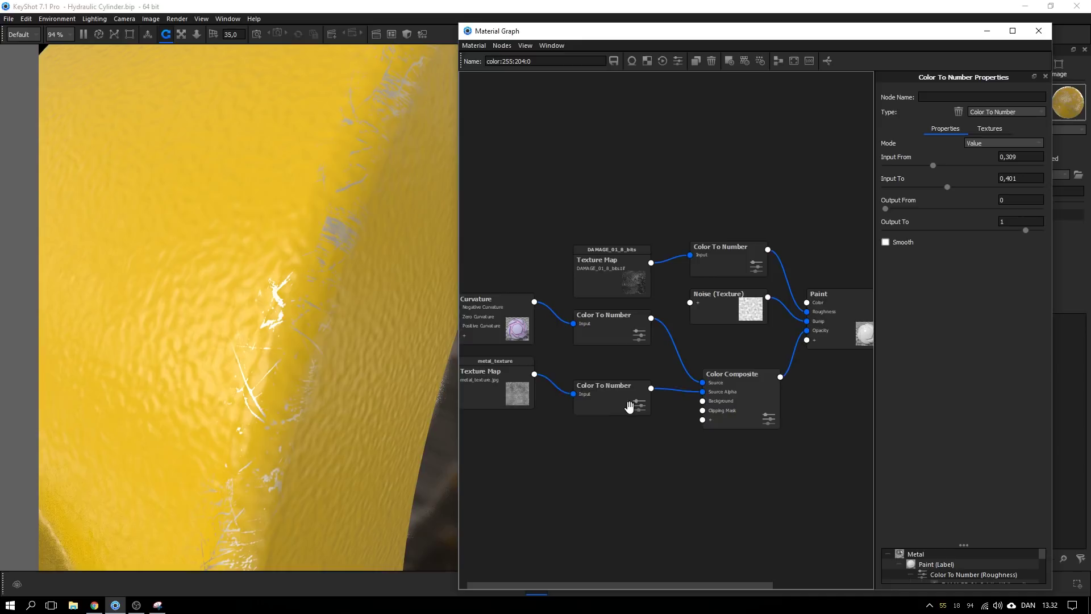
pyautogui.moveTo(629, 407); pyautogui.dragTo(628, 424)
pyautogui.moveTo(613, 332); pyautogui.dragTo(615, 362)
pyautogui.moveTo(520, 389); pyautogui.dragTo(516, 412)
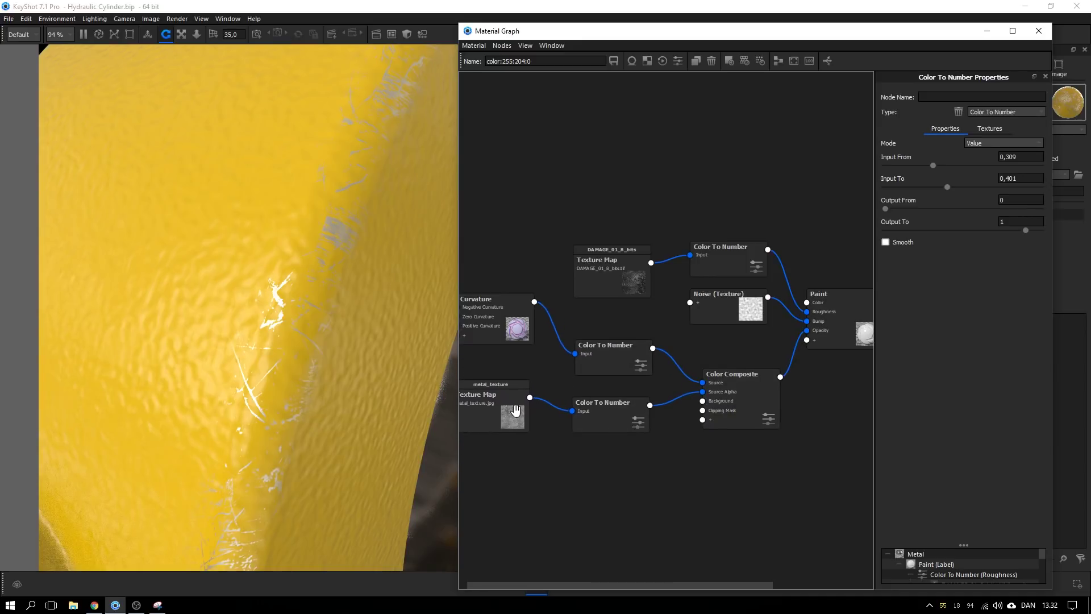
pyautogui.moveTo(617, 283); pyautogui.dragTo(622, 165)
pyautogui.moveTo(721, 248); pyautogui.dragTo(726, 168)
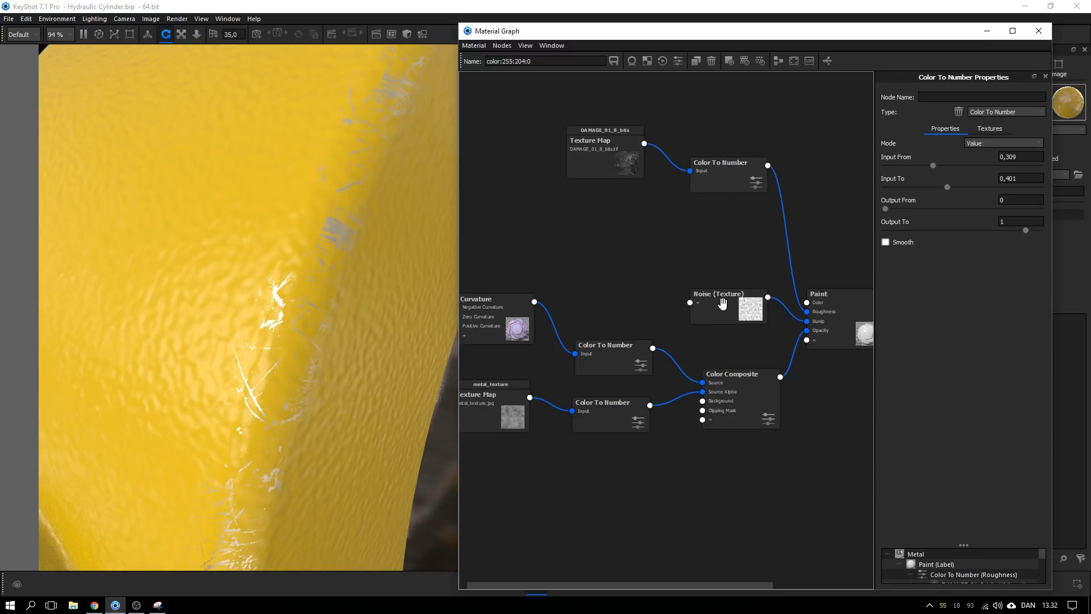
# - Move the Noise (Texture) node away from Paint and insert a Bump Add utility on the connection between them
pyautogui.moveTo(723, 305); pyautogui.dragTo(696, 294)
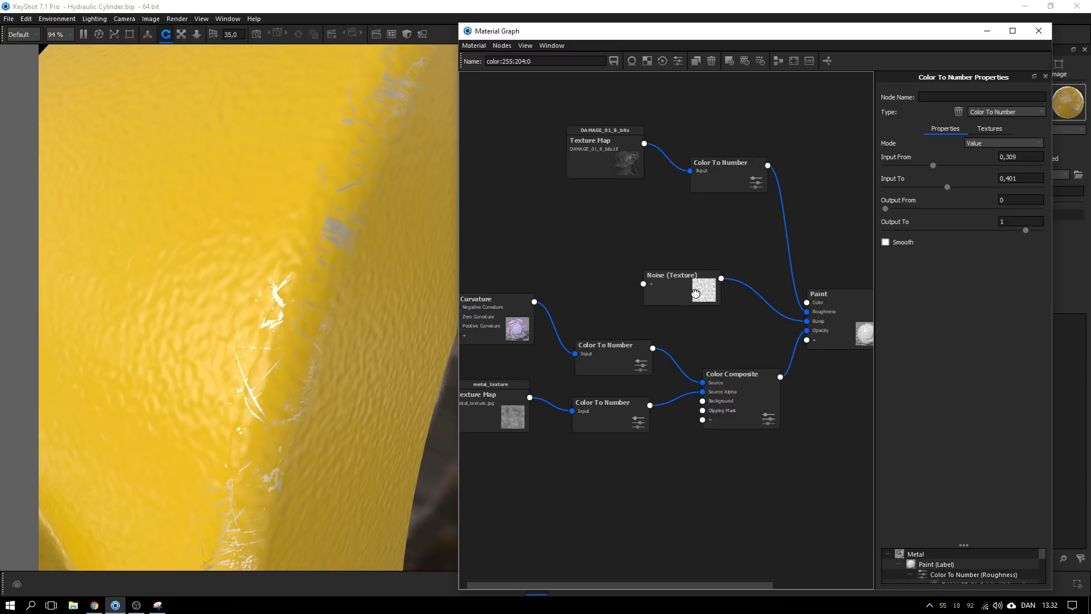
pyautogui.rightClick(755, 293)
pyautogui.moveTo(773, 327)
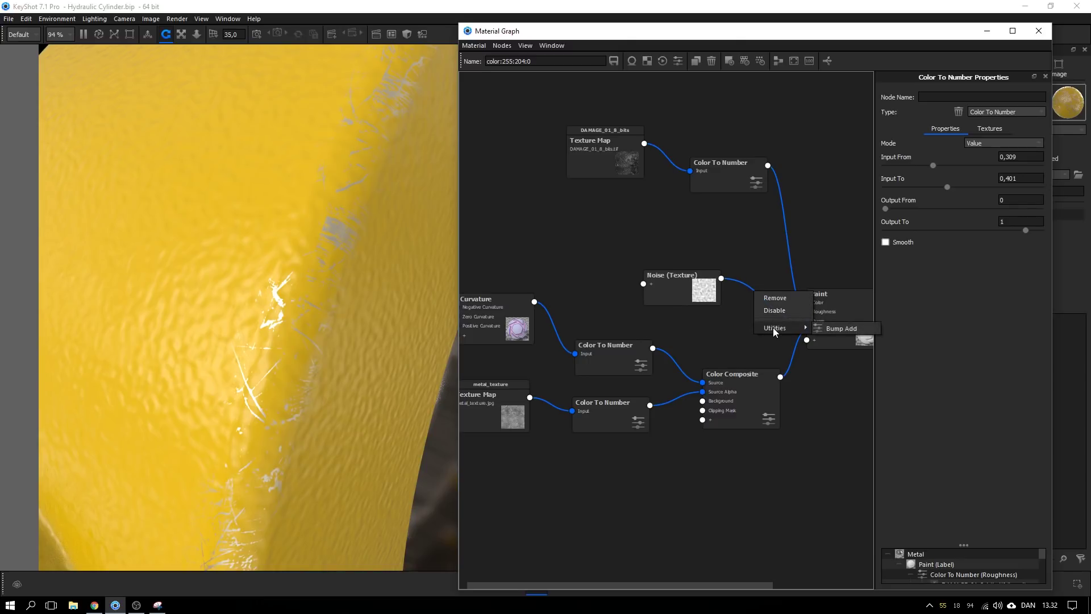
pyautogui.click(841, 328)
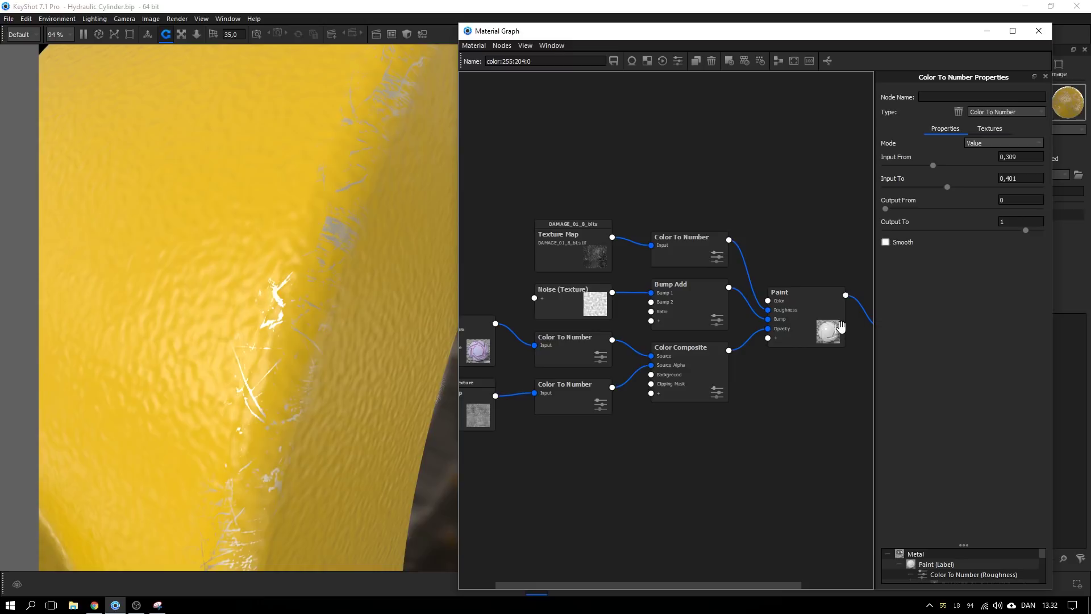
# - Space the surrounding nodes away from Bump Add and connect the metal_texture map to its Bump 2 input
pyautogui.moveTo(652, 455); pyautogui.dragTo(721, 463, button='middle')
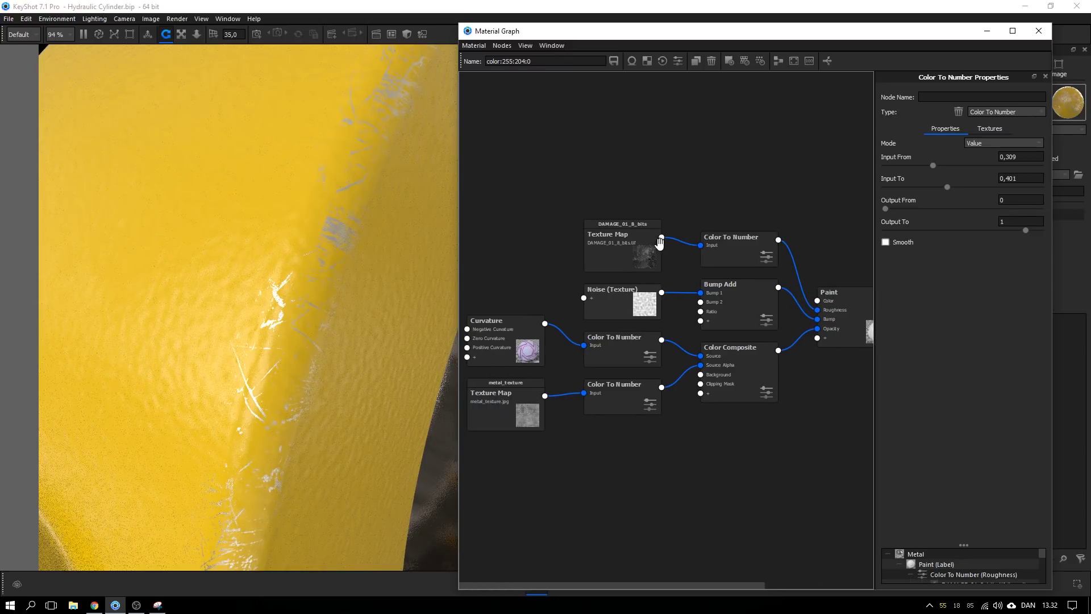
pyautogui.moveTo(642, 255); pyautogui.dragTo(629, 176)
pyautogui.moveTo(733, 260); pyautogui.dragTo(734, 203)
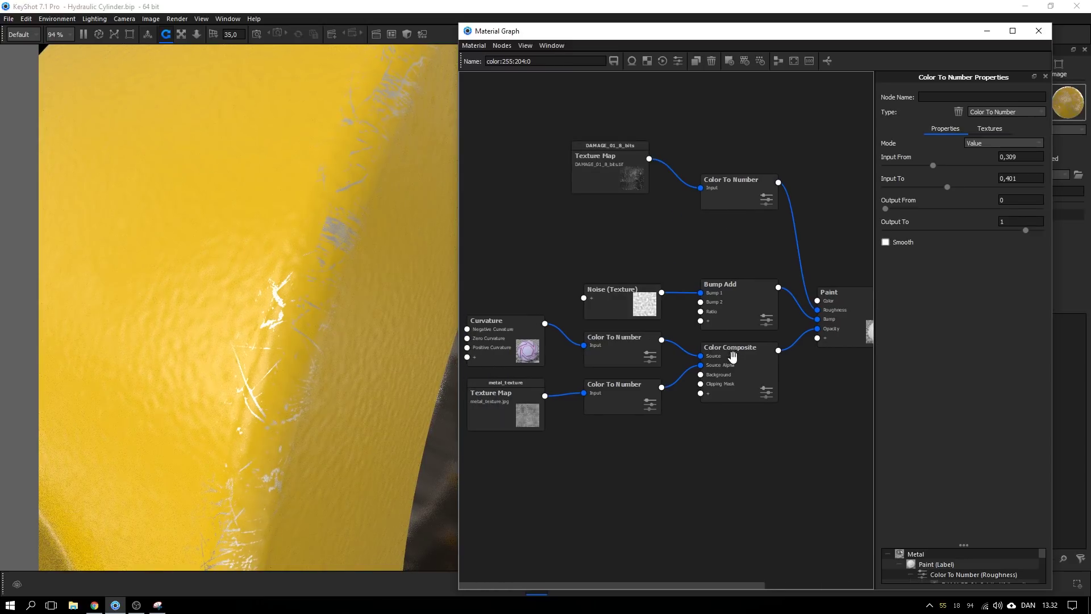
pyautogui.moveTo(721, 388); pyautogui.dragTo(737, 431)
pyautogui.moveTo(616, 406); pyautogui.dragTo(623, 463)
pyautogui.moveTo(621, 370); pyautogui.dragTo(622, 420)
pyautogui.moveTo(522, 421); pyautogui.dragTo(514, 480)
pyautogui.moveTo(531, 360); pyautogui.dragTo(701, 305)
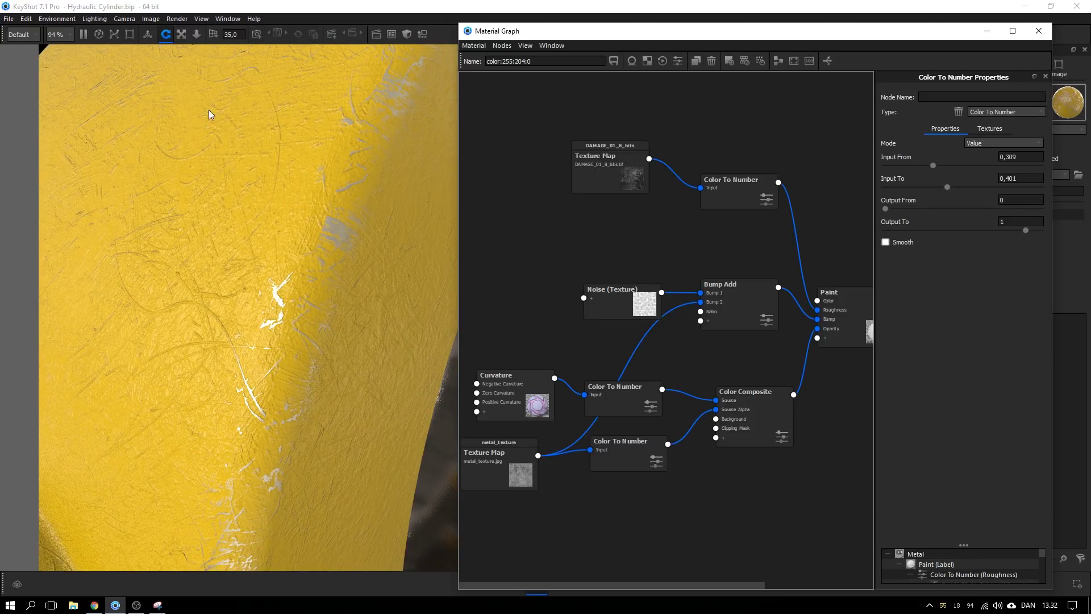
# - Try metal_texture Bump Heights of -0,1 and 0,2, set it to -0,2, and inspect the scratches on the painted surface
pyautogui.click(518, 469)
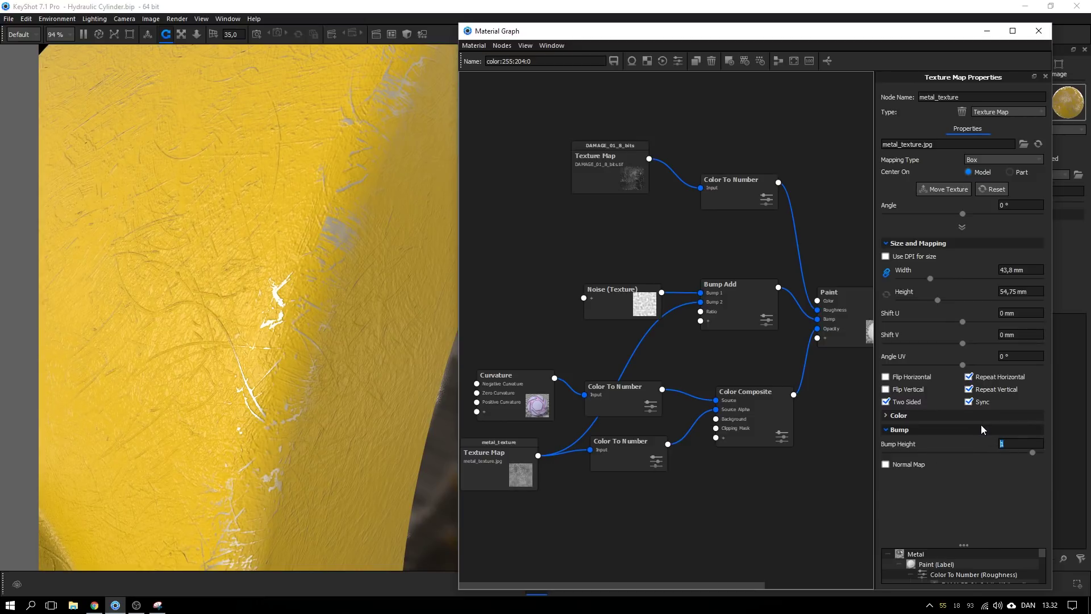
pyautogui.write('-0,1')
pyautogui.press('Return')
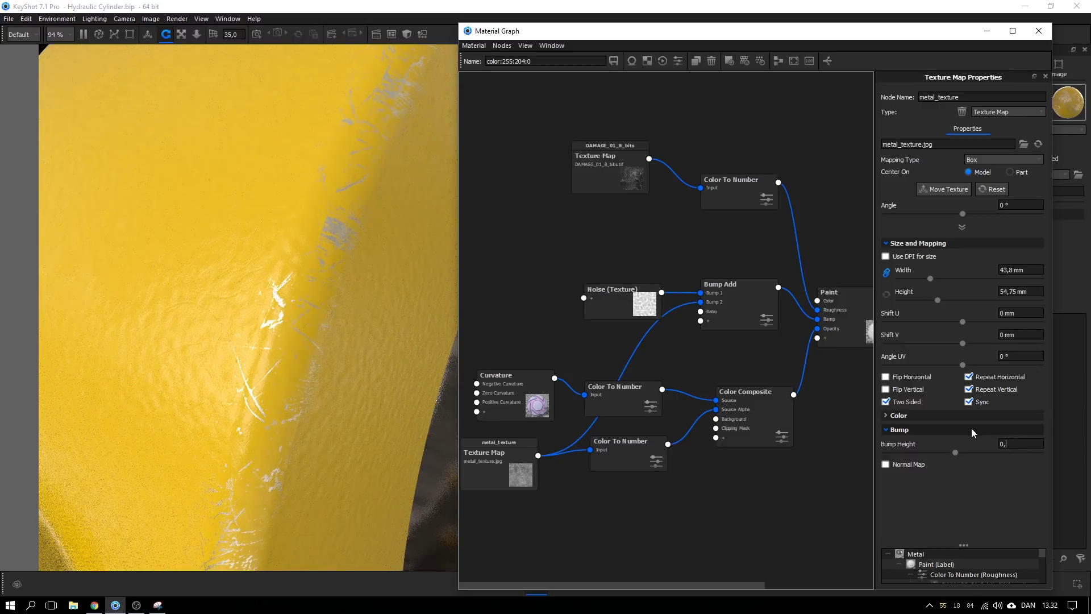
pyautogui.write('0,2')
pyautogui.press('Return')
pyautogui.write('-0,2')
pyautogui.press('Return')
pyautogui.scroll(-7, 243, 295)
pyautogui.scroll(5, 243, 296)
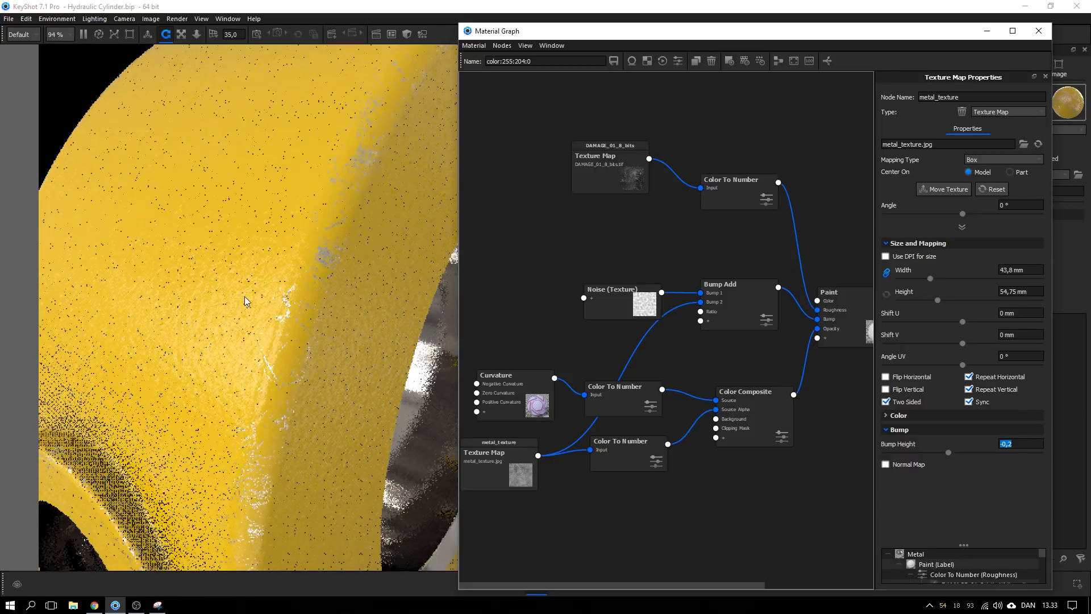
pyautogui.moveTo(245, 296); pyautogui.dragTo(241, 301)
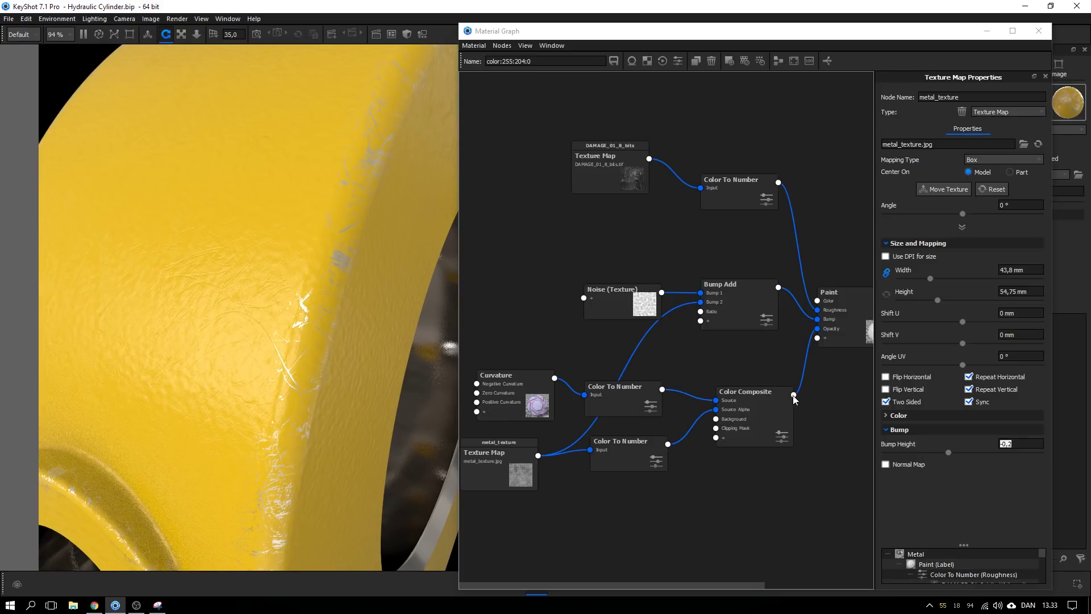
# - Nudge the metal_texture node closer to its Color To Number and check the paint's bump over the whole cylinder end
pyautogui.moveTo(793, 395); pyautogui.dragTo(702, 307)
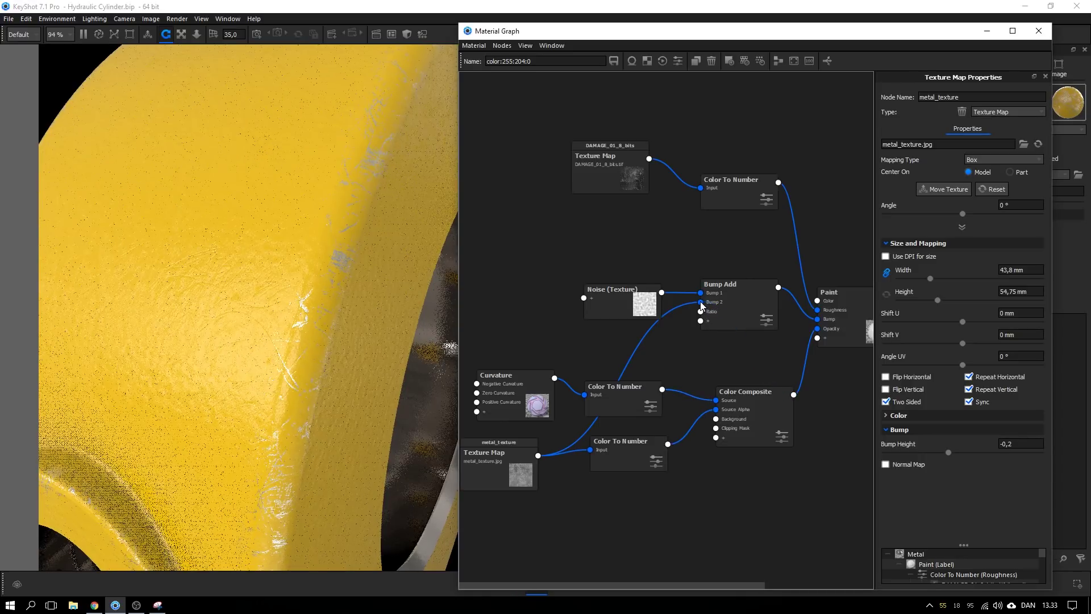
pyautogui.moveTo(475, 473); pyautogui.dragTo(482, 475)
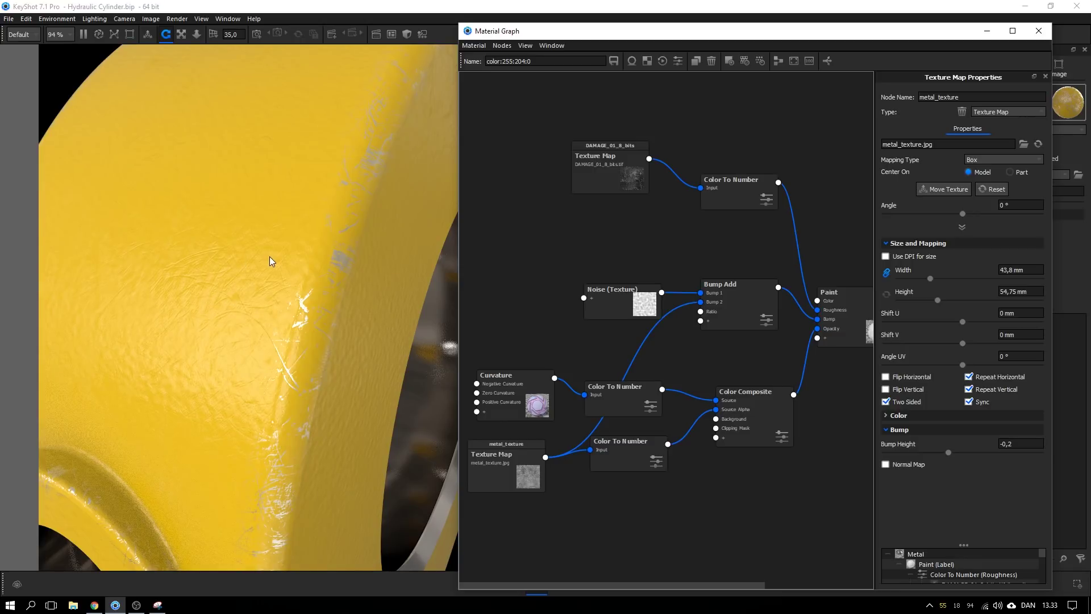
pyautogui.scroll(-5, 281, 268)
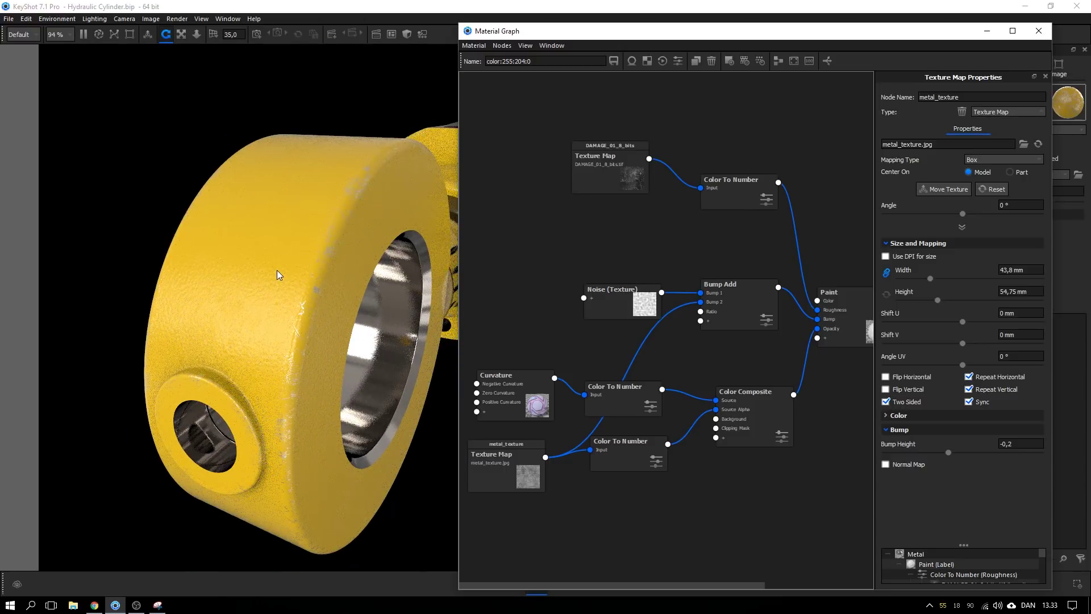
pyautogui.moveTo(293, 282); pyautogui.dragTo(219, 237)
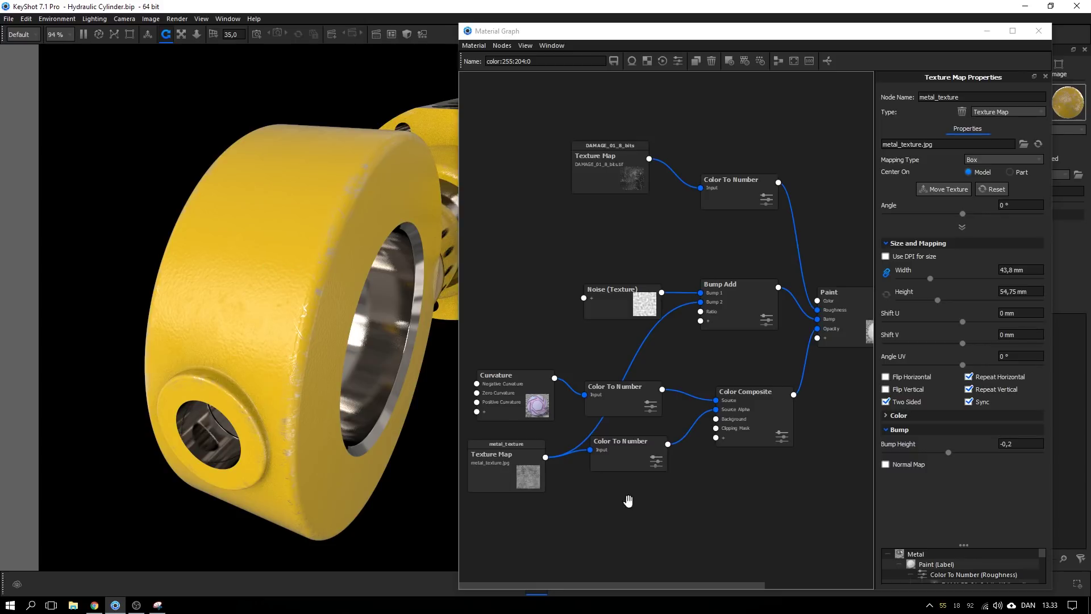
# - Duplicate the Color Composite node, place the copy below Paint, and feed the original Color Composite into the copy's Source
pyautogui.moveTo(625, 498); pyautogui.dragTo(594, 489, button='middle')
pyautogui.moveTo(700, 432); pyautogui.dragTo(702, 413)
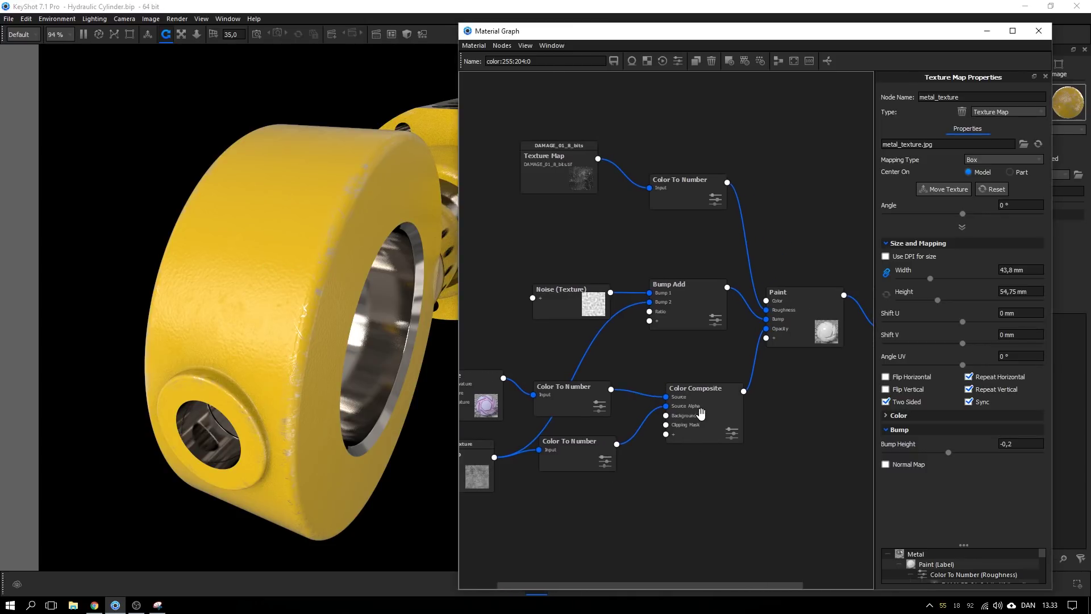
pyautogui.rightClick(705, 415)
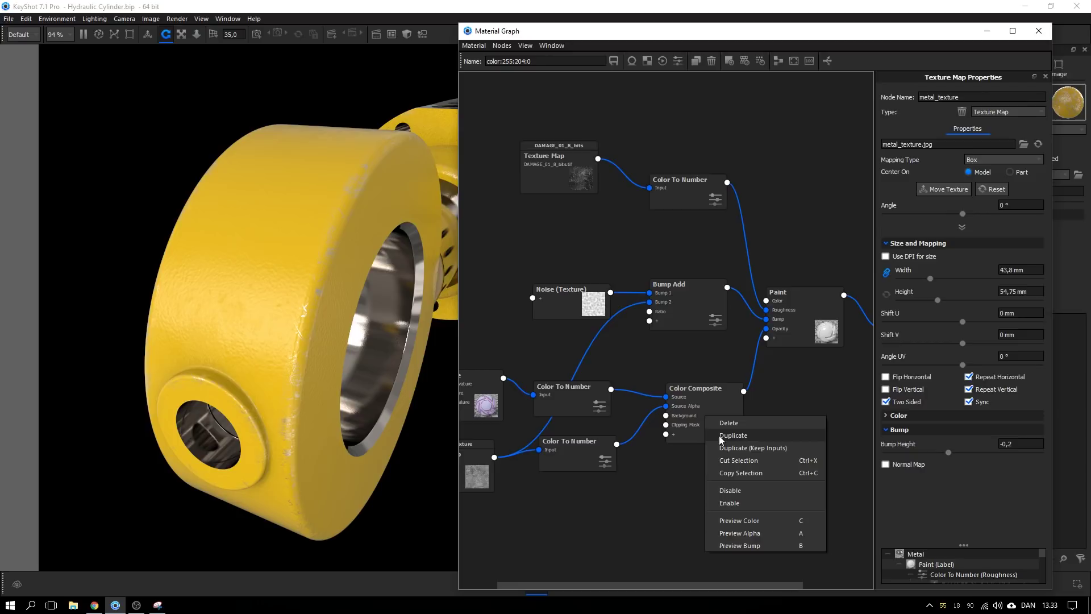
pyautogui.click(720, 435)
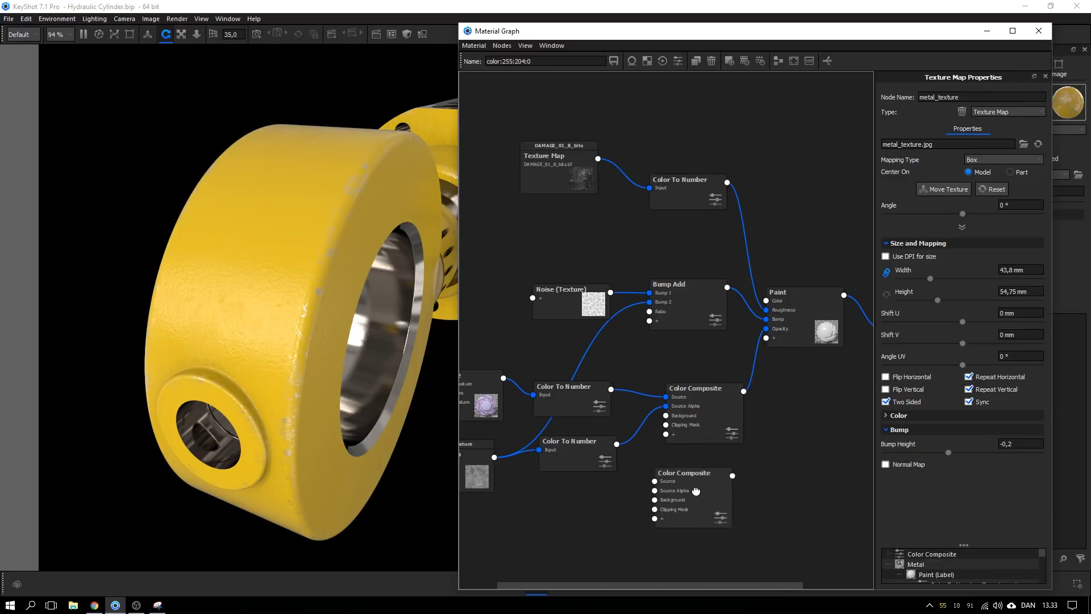
pyautogui.moveTo(707, 483); pyautogui.dragTo(819, 445)
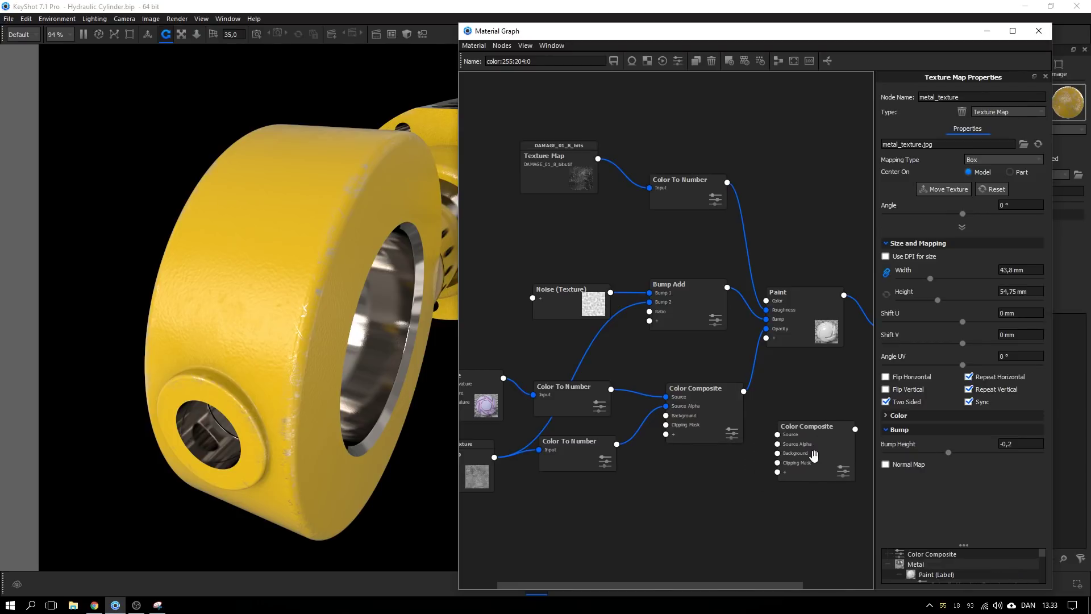
pyautogui.moveTo(756, 529); pyautogui.dragTo(673, 503)
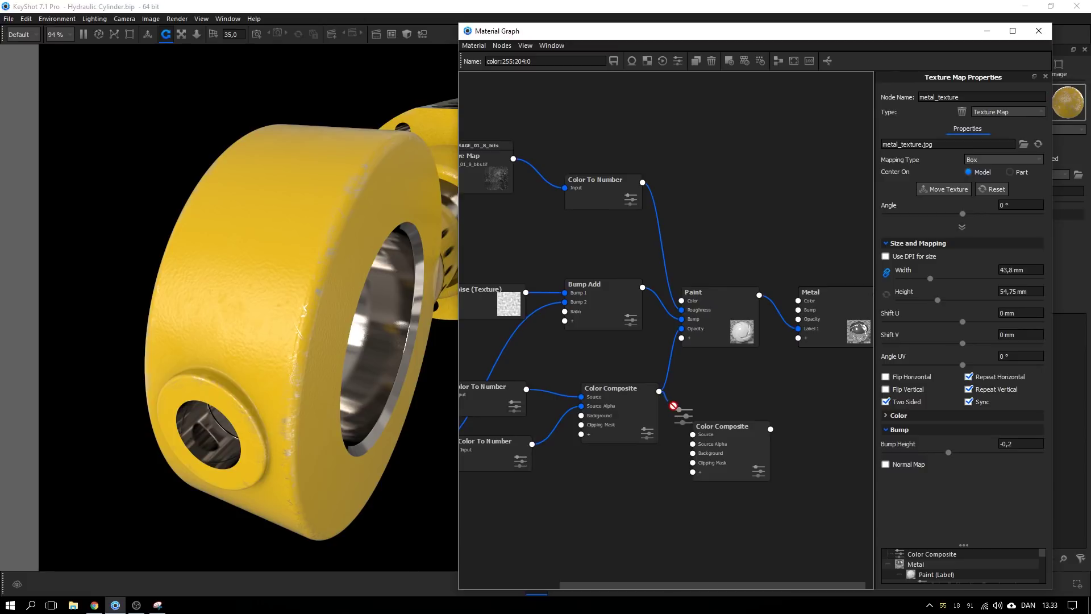
pyautogui.moveTo(673, 406); pyautogui.dragTo(696, 438)
# - Duplicate the metal_texture map and connect the copy to the Background input of the second Color Composite
pyautogui.moveTo(627, 498); pyautogui.dragTo(757, 492, button='middle')
pyautogui.rightClick(511, 469)
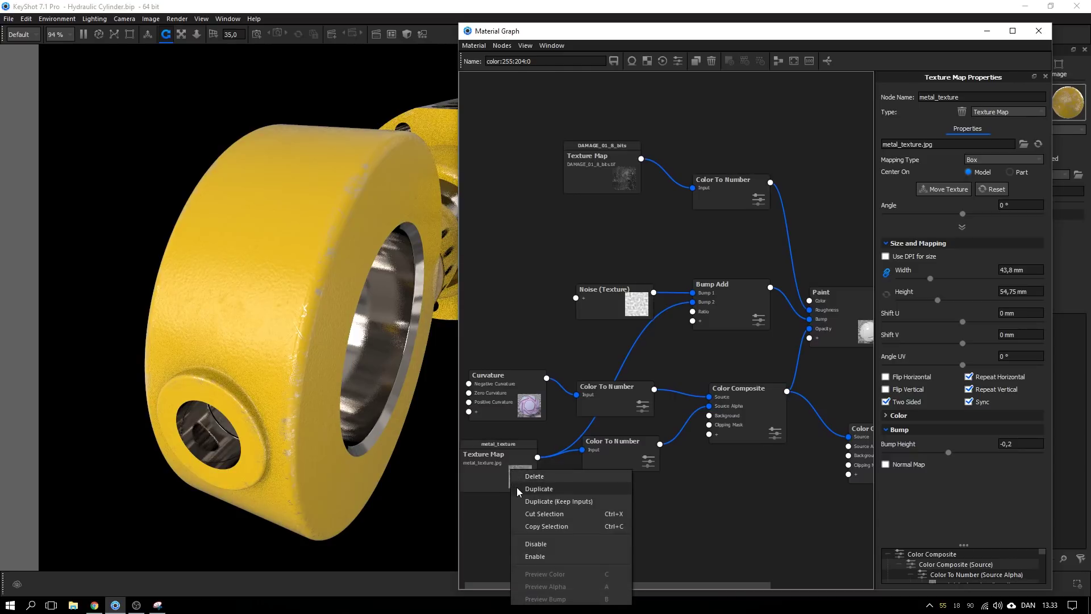
pyautogui.click(529, 489)
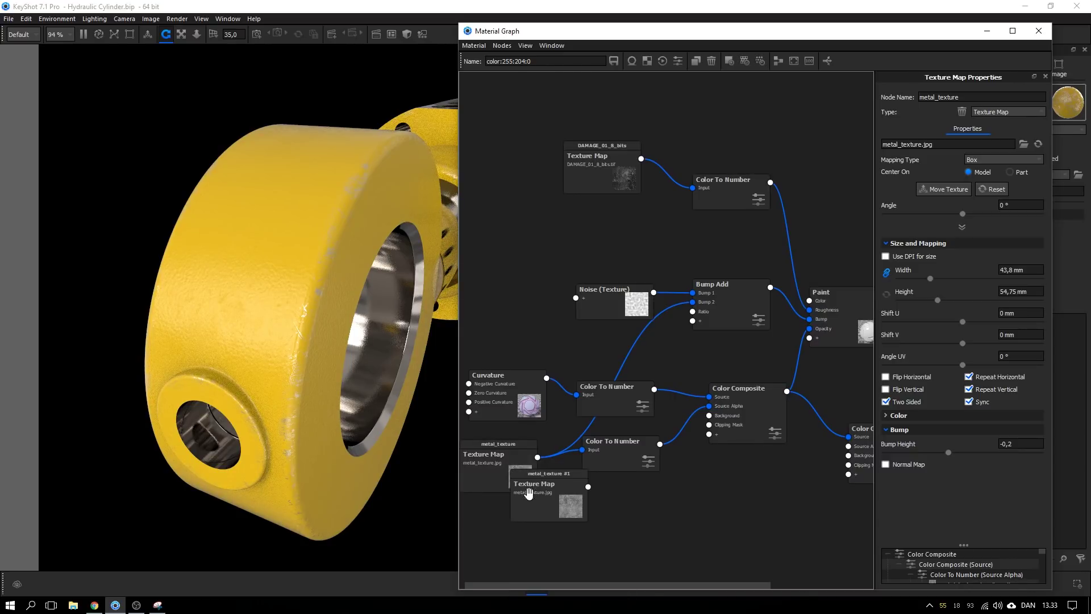
pyautogui.click(756, 531)
pyautogui.moveTo(761, 484); pyautogui.dragTo(623, 483, button='middle')
pyautogui.moveTo(640, 517); pyautogui.dragTo(710, 456)
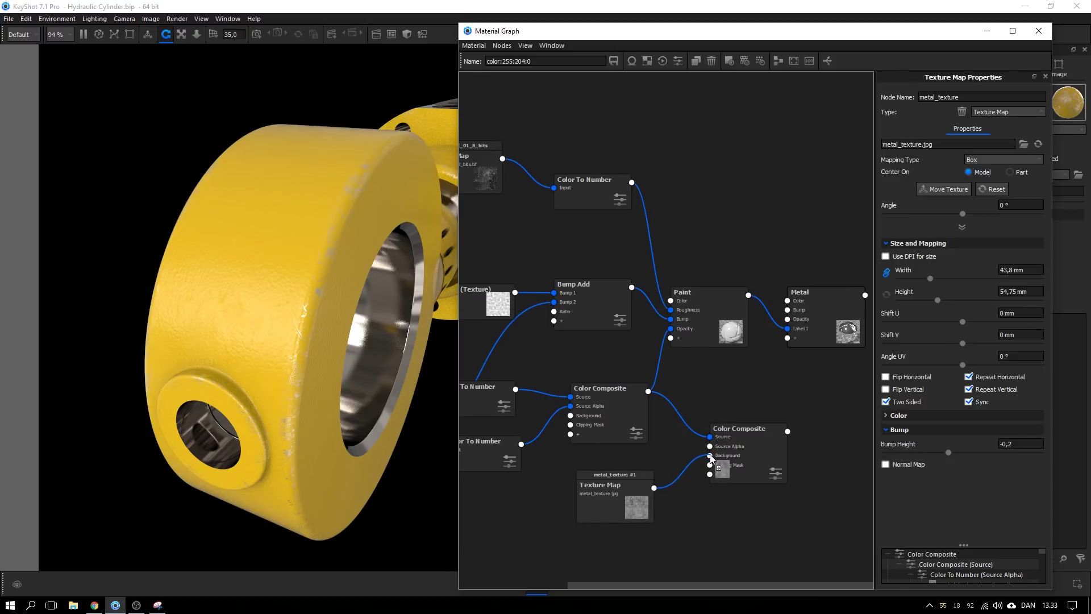
pyautogui.moveTo(621, 492); pyautogui.dragTo(613, 489)
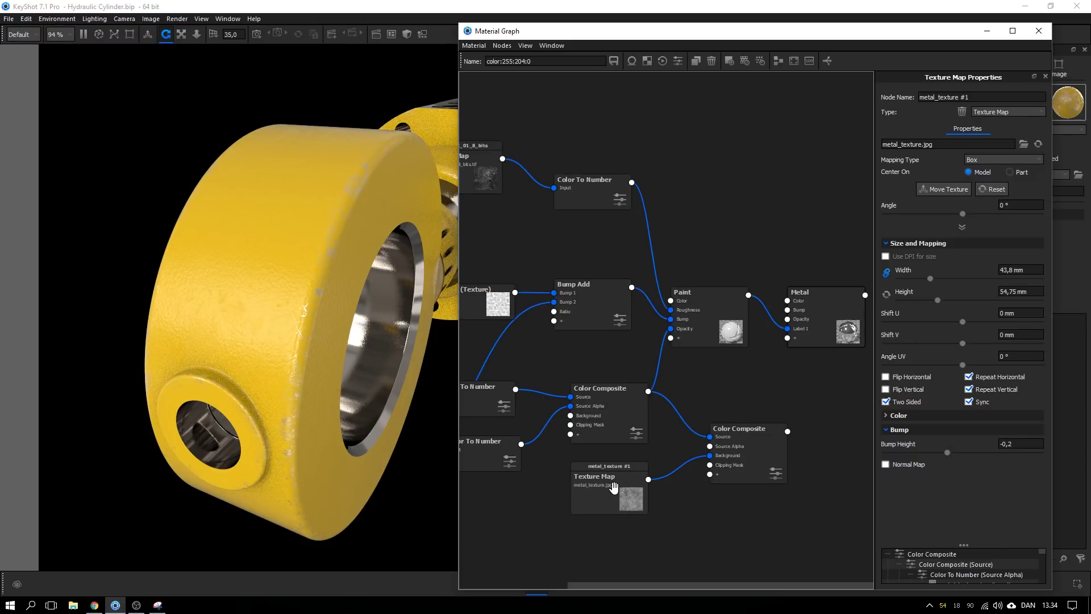
# - Preview the duplicated texture's color, turn off its Sync, scale it to 87,4 mm wide and 109,25 mm high, and space it from Color Composite
pyautogui.press('c')
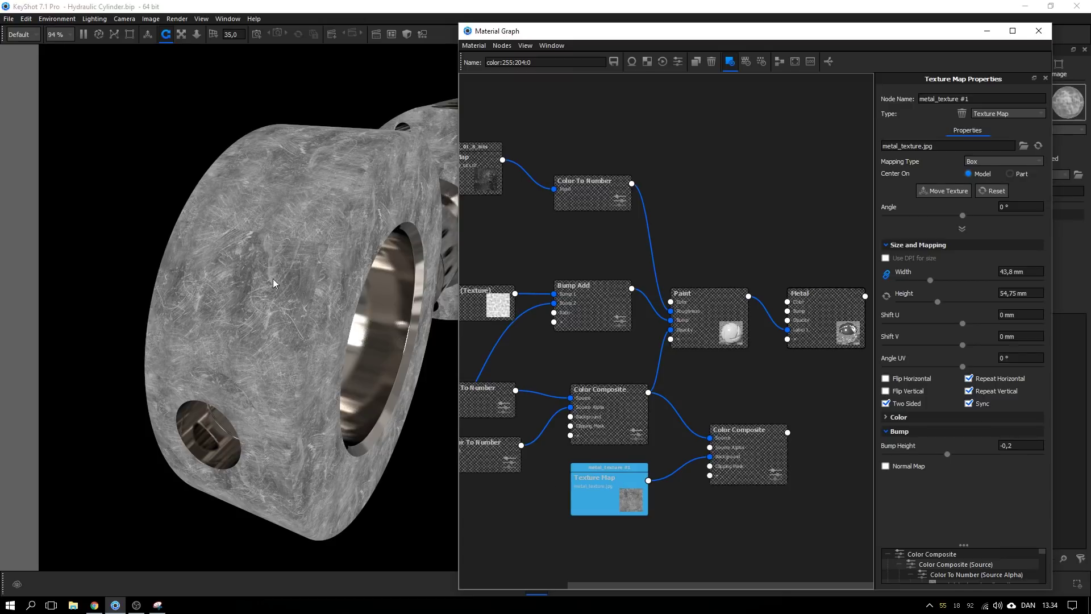
pyautogui.moveTo(601, 479); pyautogui.dragTo(596, 482)
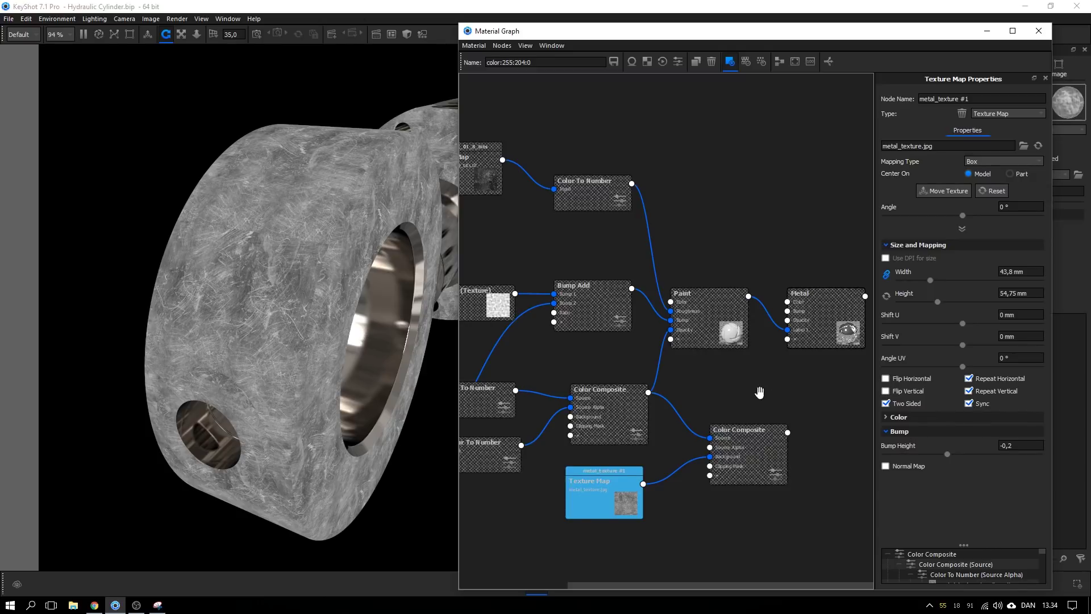
pyautogui.moveTo(760, 392); pyautogui.dragTo(866, 392, button='middle')
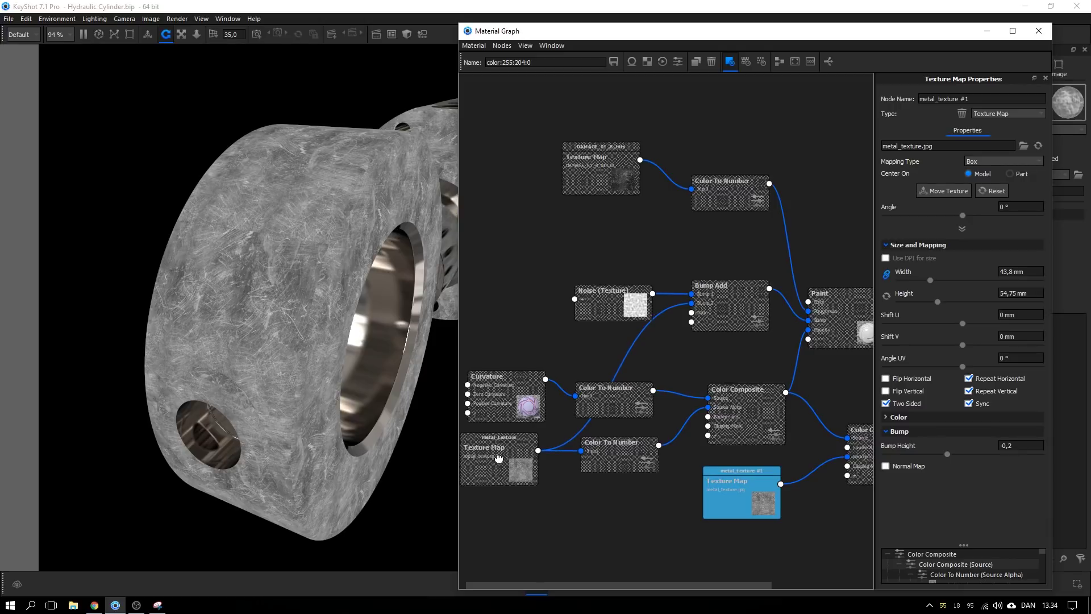
pyautogui.moveTo(638, 497); pyautogui.dragTo(565, 495, button='middle')
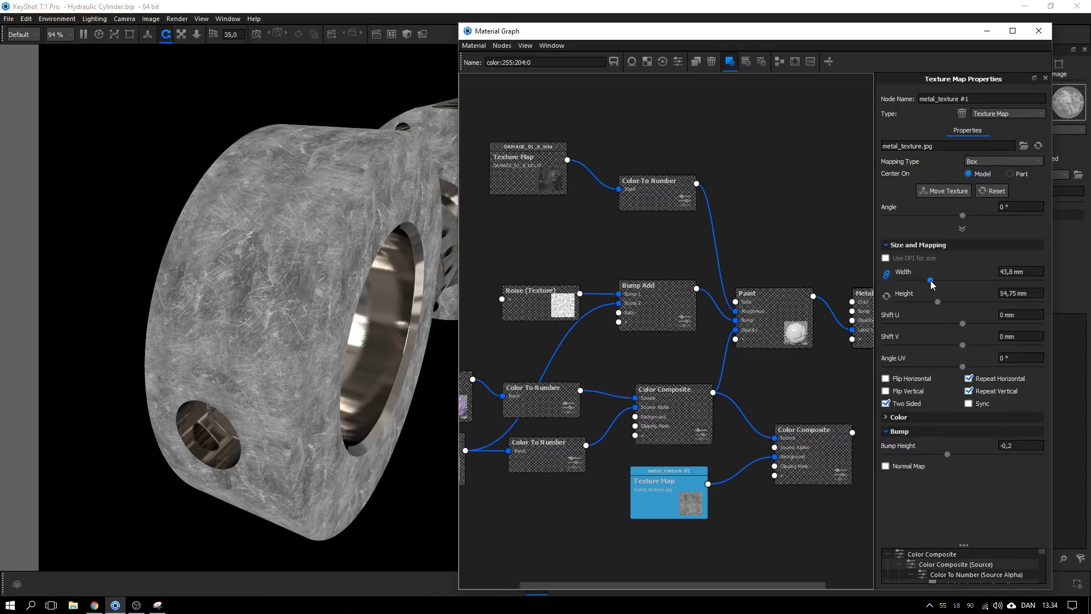
pyautogui.moveTo(929, 280); pyautogui.dragTo(963, 283)
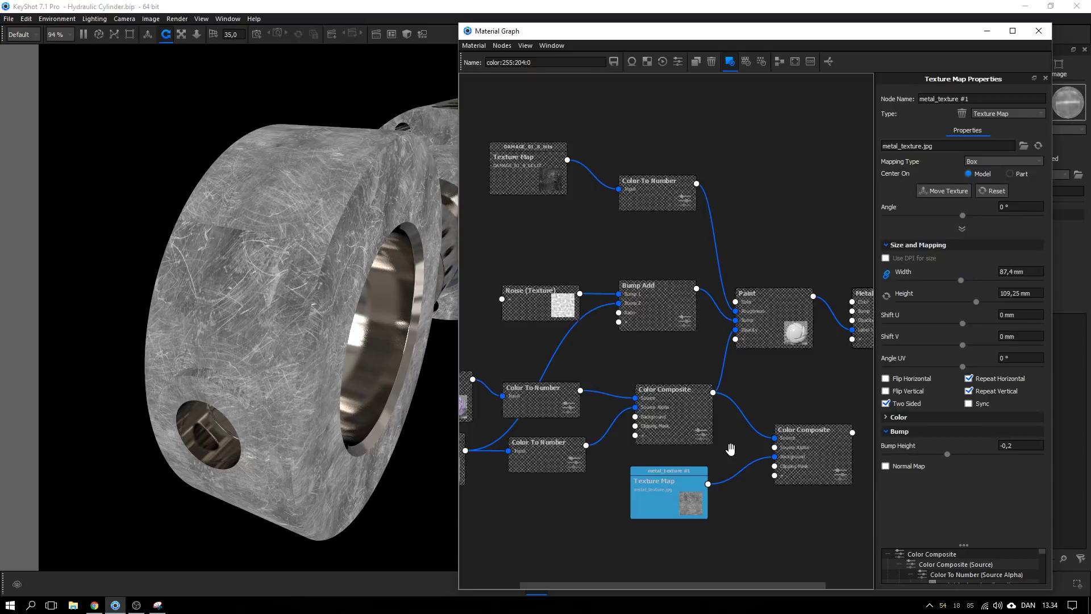
pyautogui.moveTo(729, 460); pyautogui.dragTo(702, 462)
pyautogui.moveTo(662, 500); pyautogui.dragTo(629, 501)
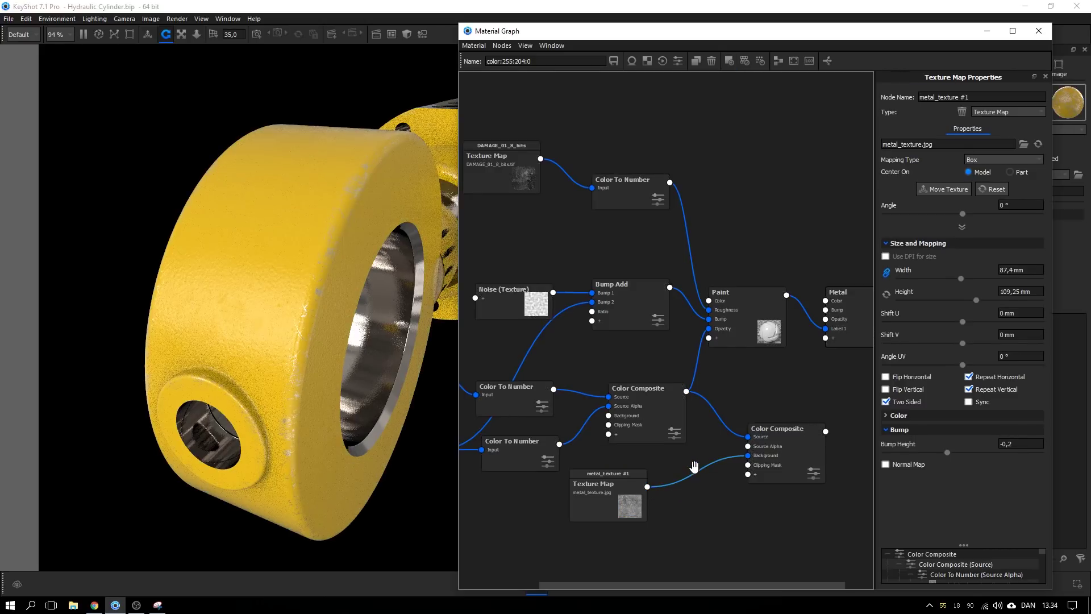
# - Insert a Color To Number utility between the duplicated texture and the second Color Composite, and position it beside that Color Composite
pyautogui.rightClick(696, 475)
pyautogui.moveTo(707, 508)
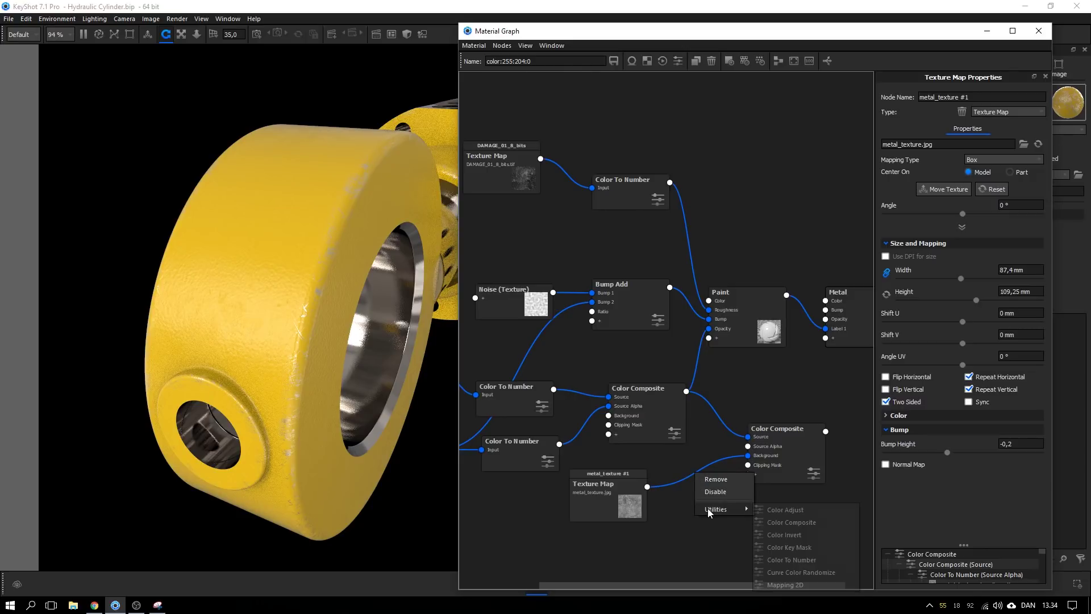
pyautogui.click(797, 559)
pyautogui.moveTo(686, 415); pyautogui.dragTo(628, 424)
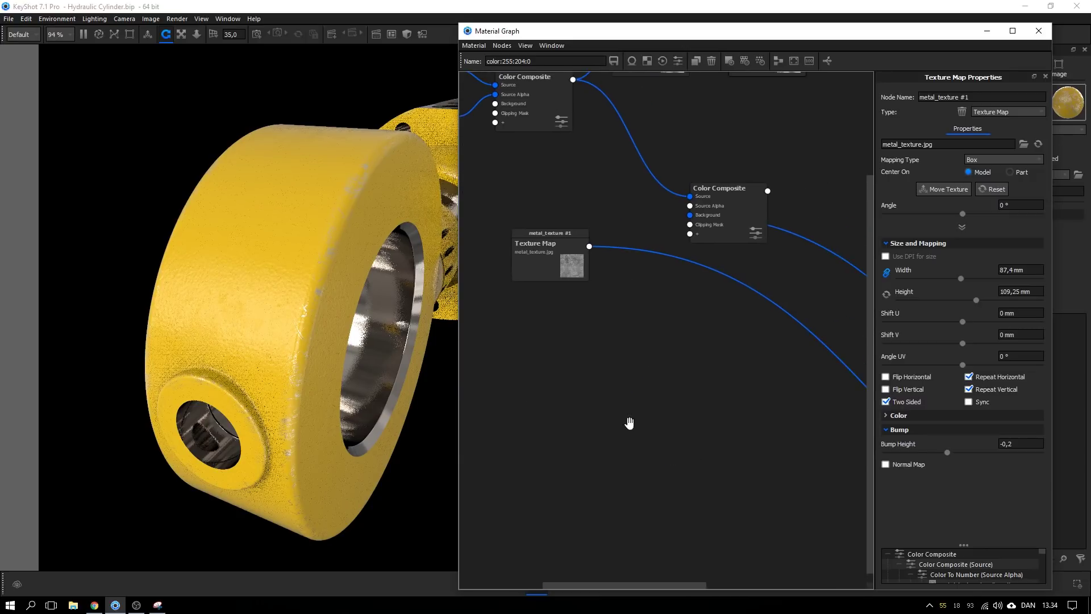
pyautogui.scroll(-3, 629, 424)
pyautogui.scroll(-2, 619, 407)
pyautogui.moveTo(867, 452); pyautogui.dragTo(550, 308)
pyautogui.scroll(5, 606, 305)
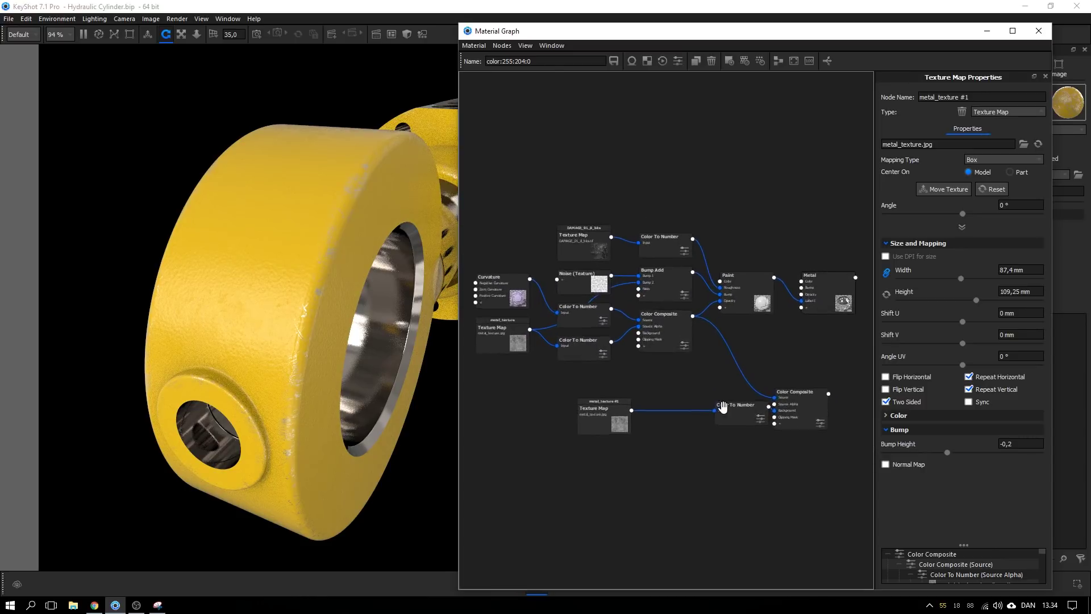
# - Preview the new Color To Number's output and set its Input From to 0,57 and Input To to 0,683
pyautogui.moveTo(764, 426); pyautogui.dragTo(718, 427, button='middle')
pyautogui.moveTo(743, 448); pyautogui.dragTo(691, 446)
pyautogui.moveTo(690, 407); pyautogui.dragTo(638, 405, button='middle')
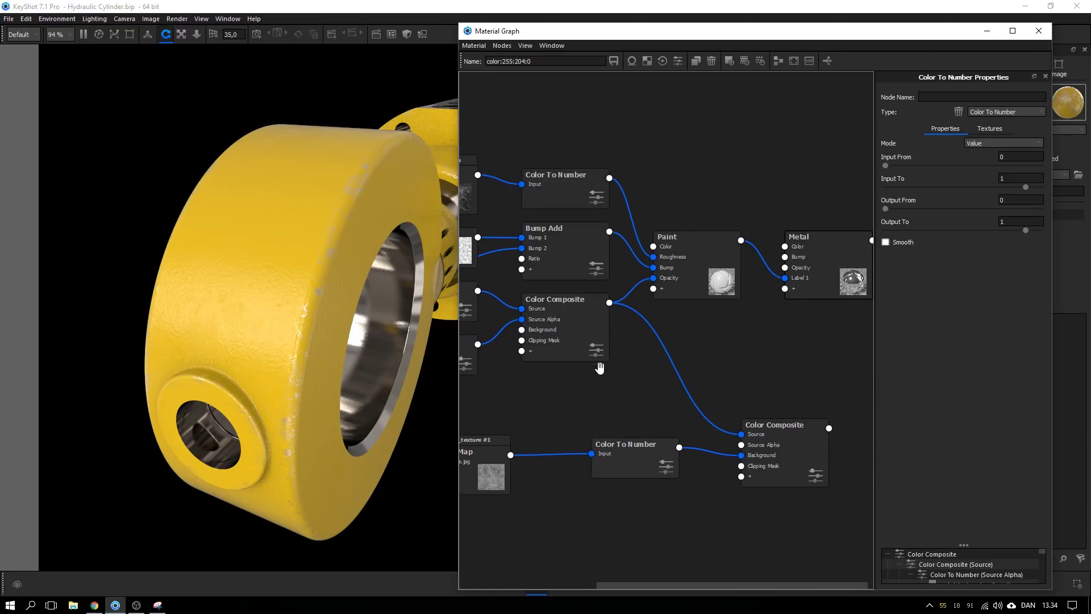
pyautogui.press('c')
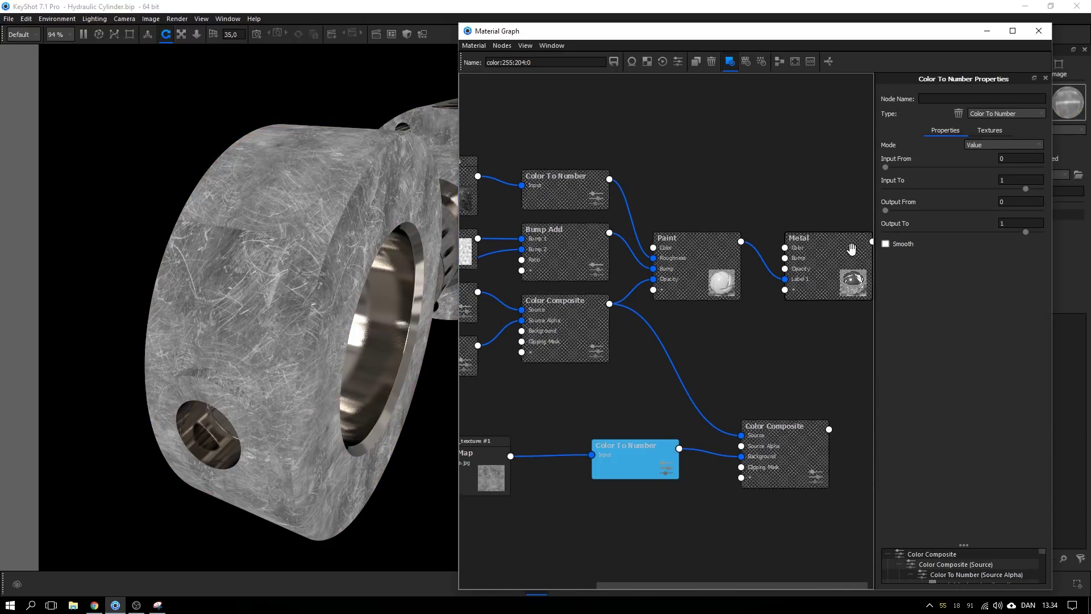
pyautogui.moveTo(885, 167); pyautogui.dragTo(944, 168)
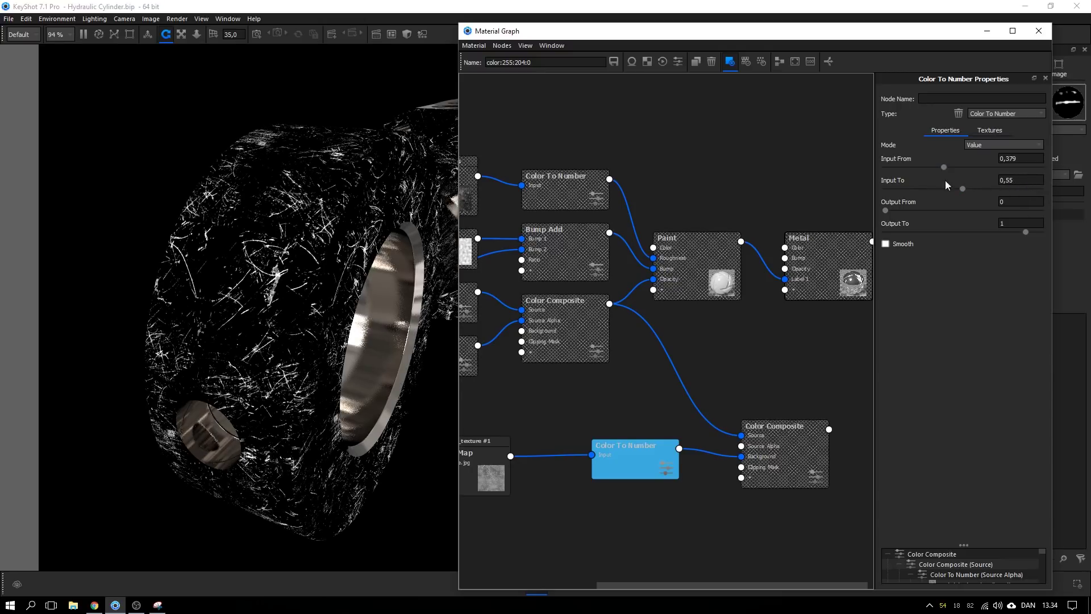
pyautogui.moveTo(942, 167); pyautogui.dragTo(970, 188)
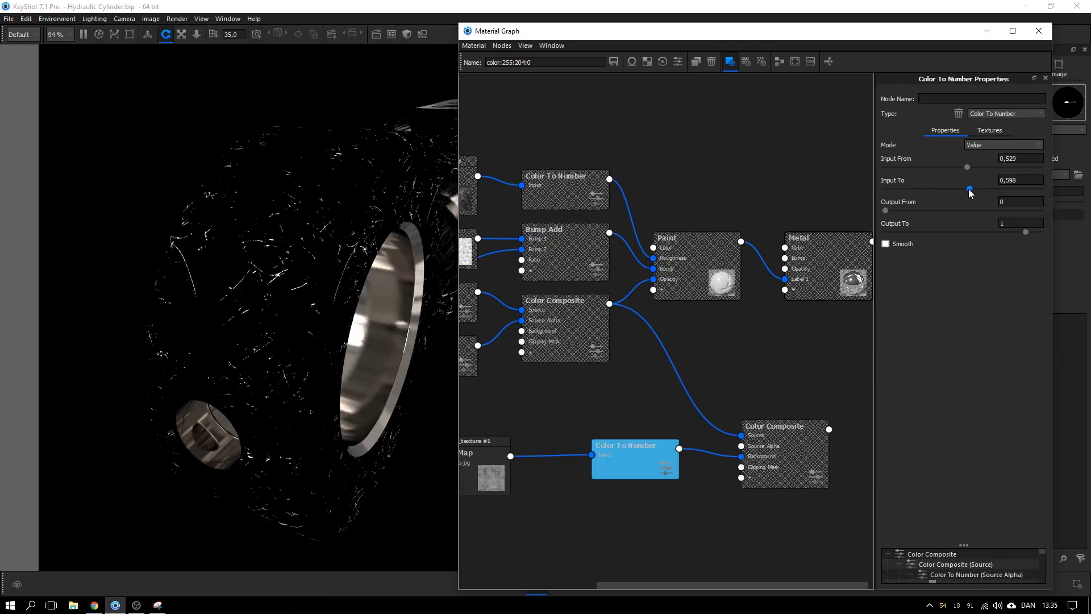
pyautogui.moveTo(970, 189); pyautogui.dragTo(975, 167)
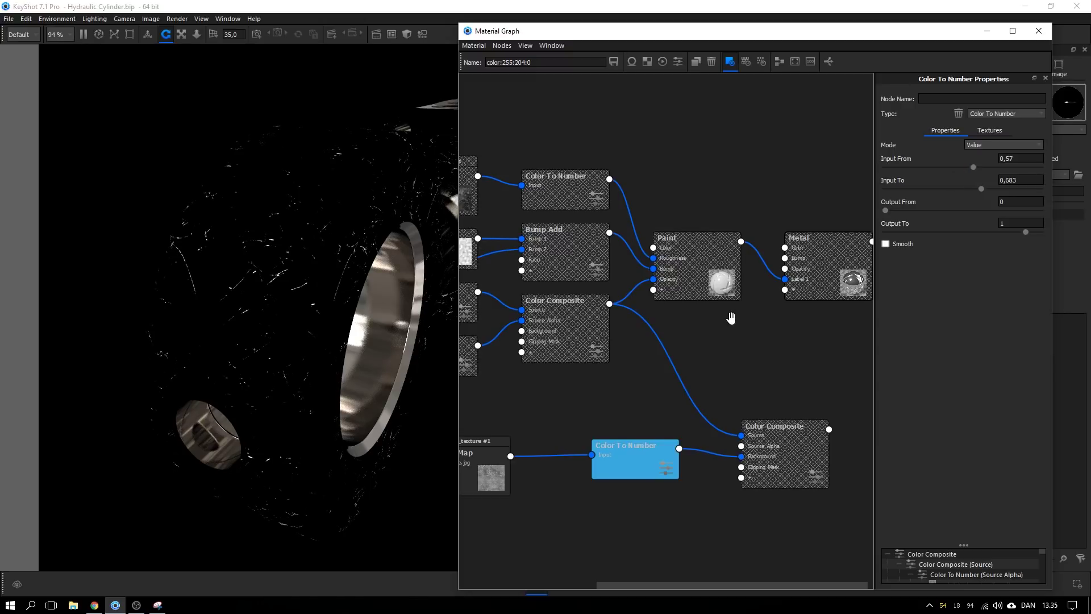
# - Move the second Color Composite up toward Paint and preview its color output
pyautogui.moveTo(778, 445); pyautogui.dragTo(764, 414)
pyautogui.doubleClick(772, 417)
pyautogui.press('c')
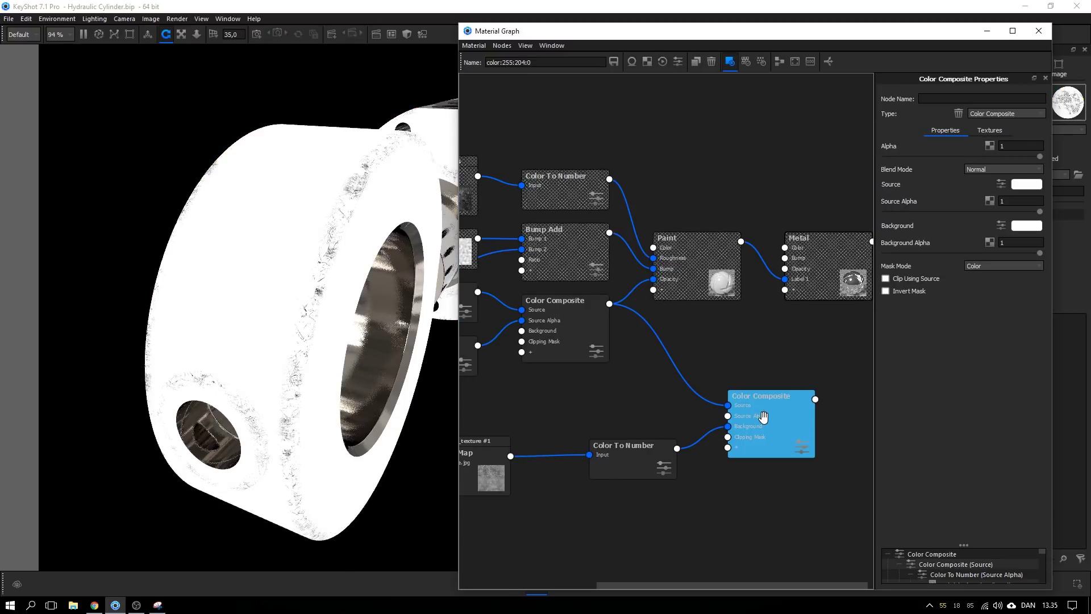
pyautogui.moveTo(764, 417); pyautogui.dragTo(757, 401)
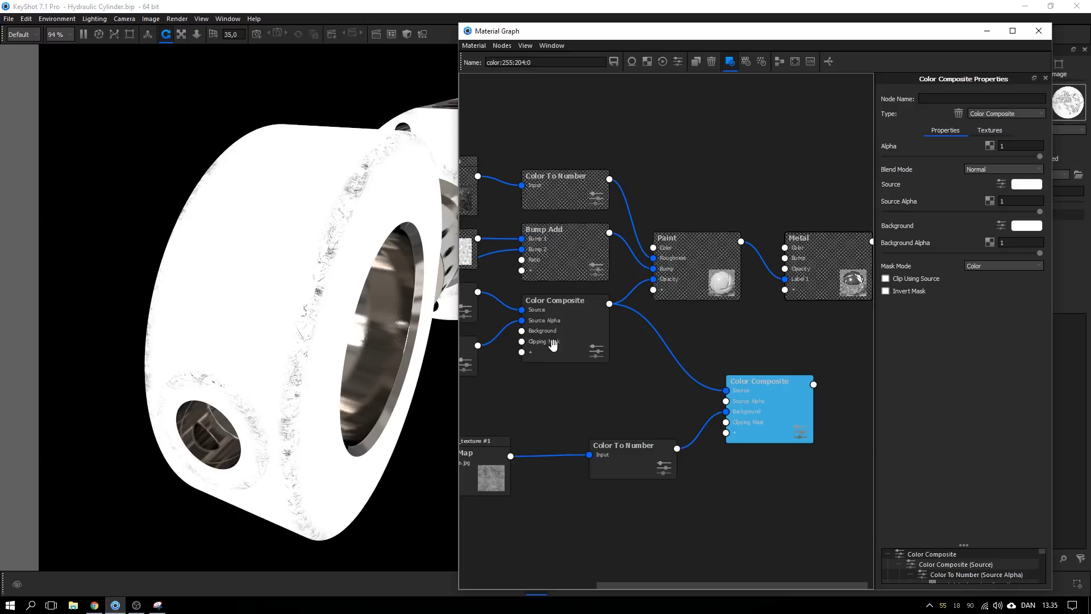
# - Preview the Color To Number feeding the second composite and invert its output with Output From 1 and Output To 0
pyautogui.click(634, 460)
pyautogui.press('c')
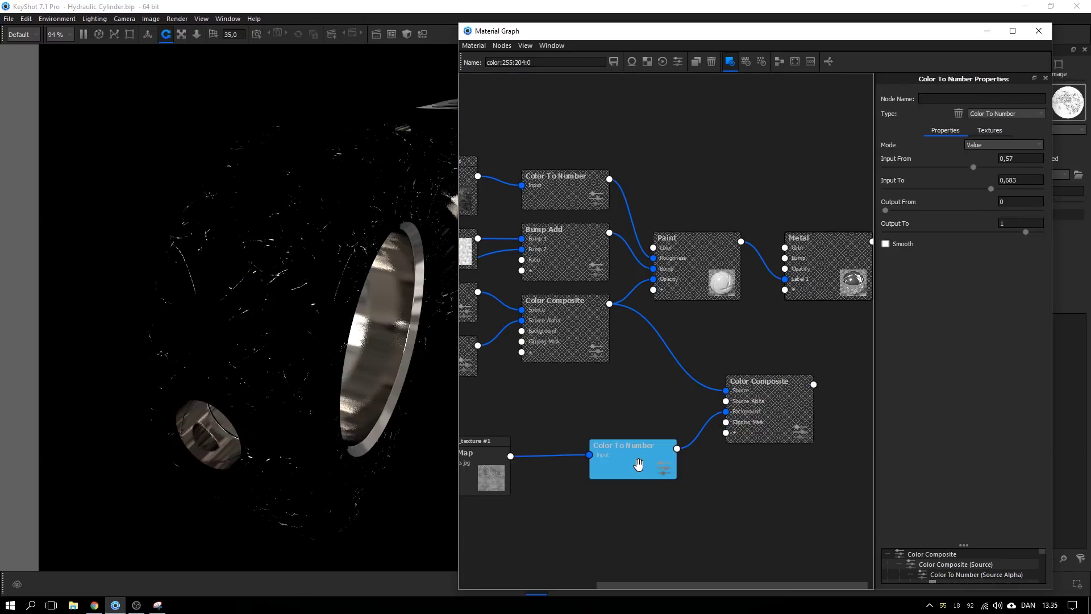
pyautogui.press('c')
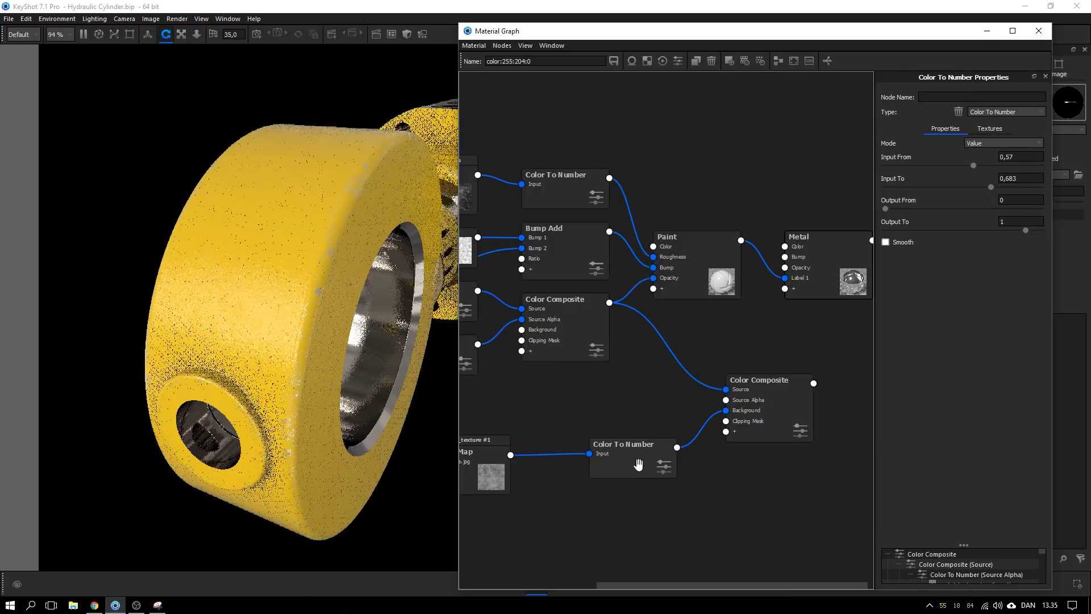
pyautogui.press('c')
pyautogui.press('c')
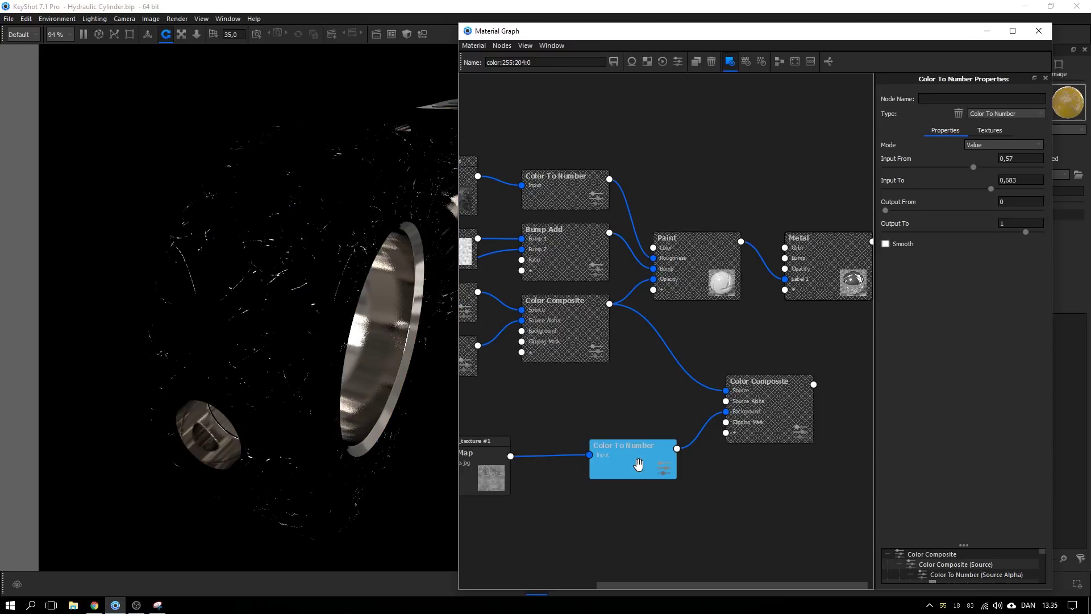
pyautogui.moveTo(638, 465); pyautogui.dragTo(595, 443)
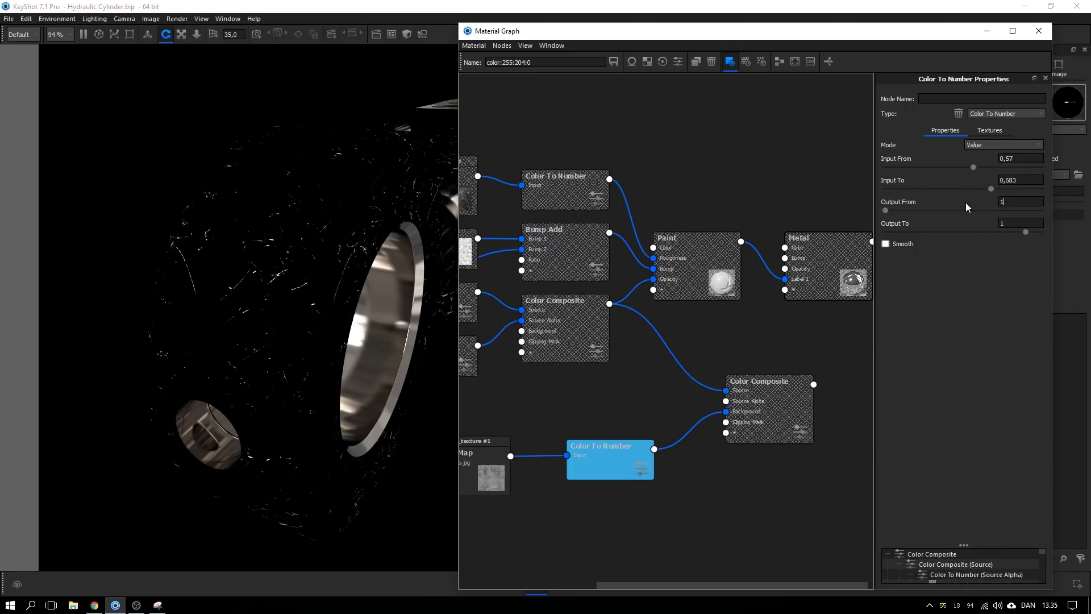
pyautogui.write('1')
pyautogui.press('Return')
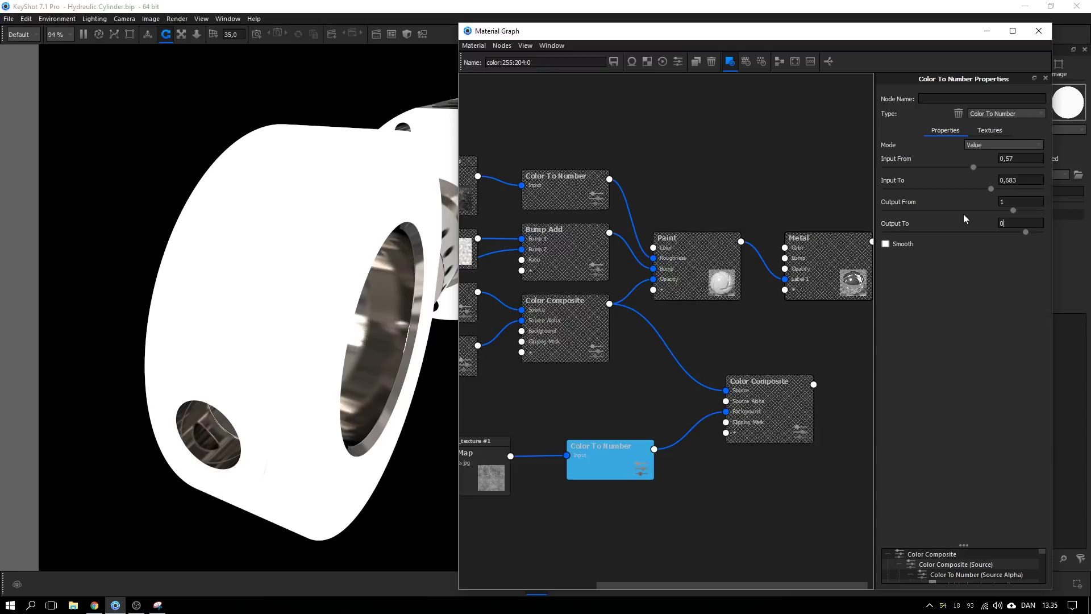
pyautogui.write('0')
pyautogui.press('Return')
# - Preview the second Color Composite and set its Blend Mode to Multiply
pyautogui.moveTo(746, 401); pyautogui.dragTo(744, 398)
pyautogui.press('c')
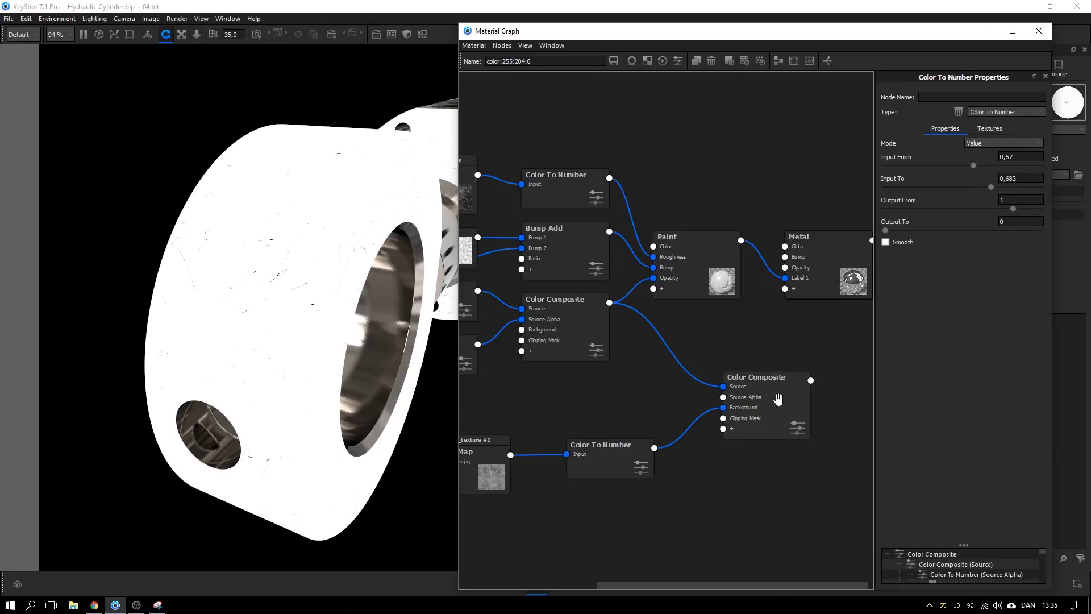
pyautogui.click(778, 400)
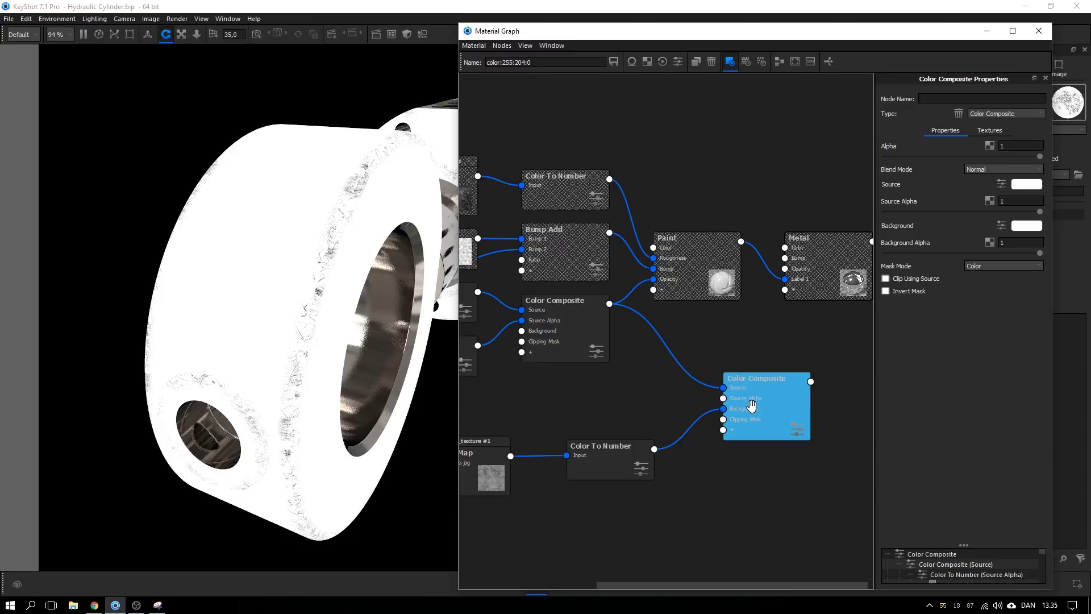
pyautogui.click(981, 170)
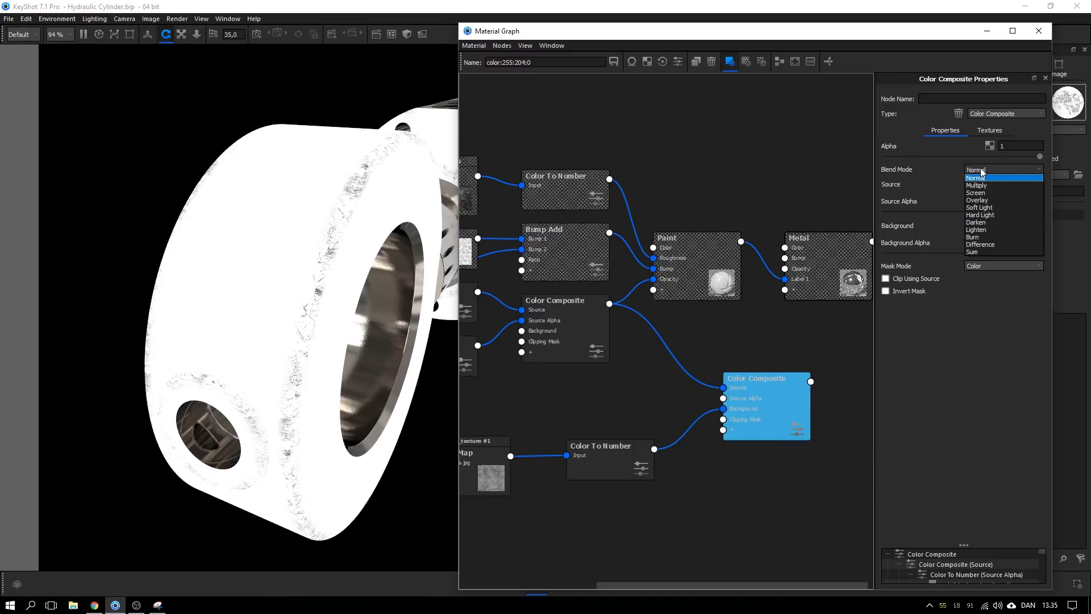
pyautogui.click(985, 185)
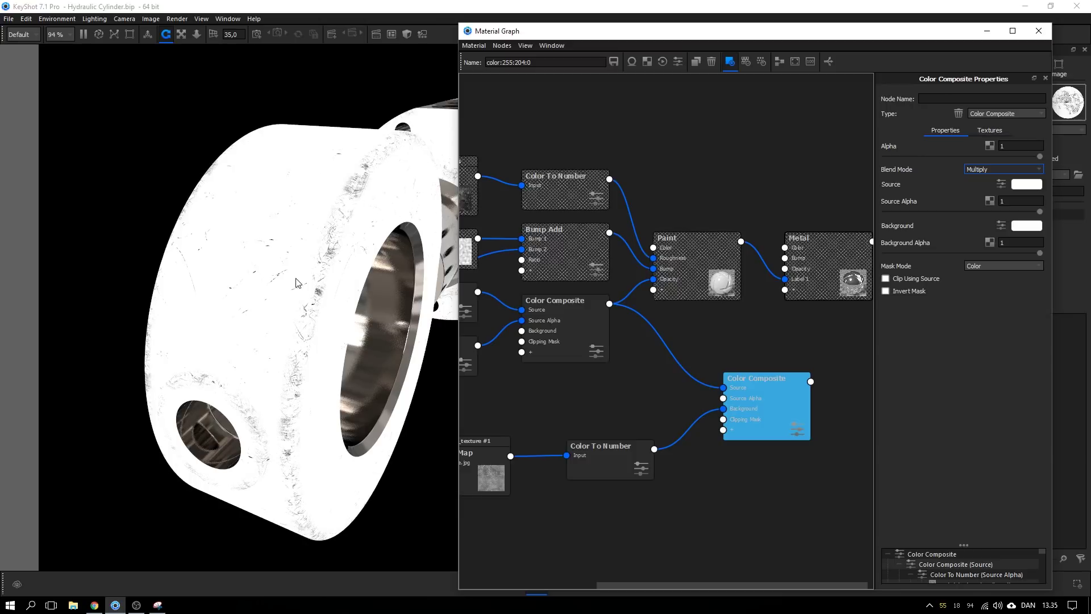
# - Bring the second Color Composite and its Color To Number closer to Paint, leave the preview, and connect the composite to Paint's Opacity
pyautogui.moveTo(594, 458); pyautogui.dragTo(563, 430)
pyautogui.moveTo(765, 414); pyautogui.dragTo(717, 394)
pyautogui.press('c')
pyautogui.moveTo(762, 362); pyautogui.dragTo(653, 278)
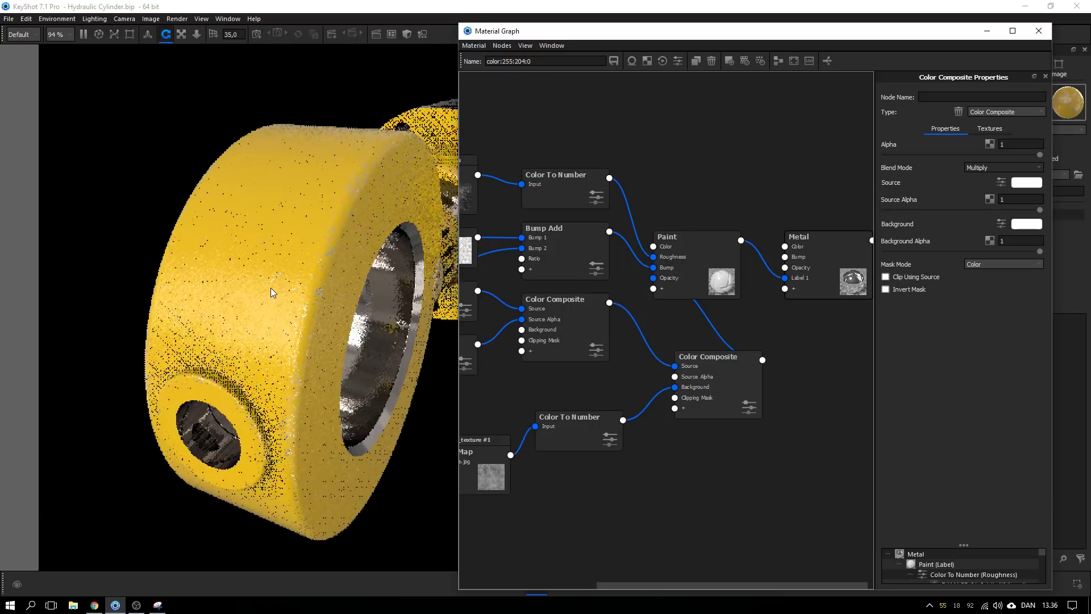
# - Scale the duplicated metal_texture map to 126,3 mm wide and 157,875 mm high
pyautogui.click(554, 421)
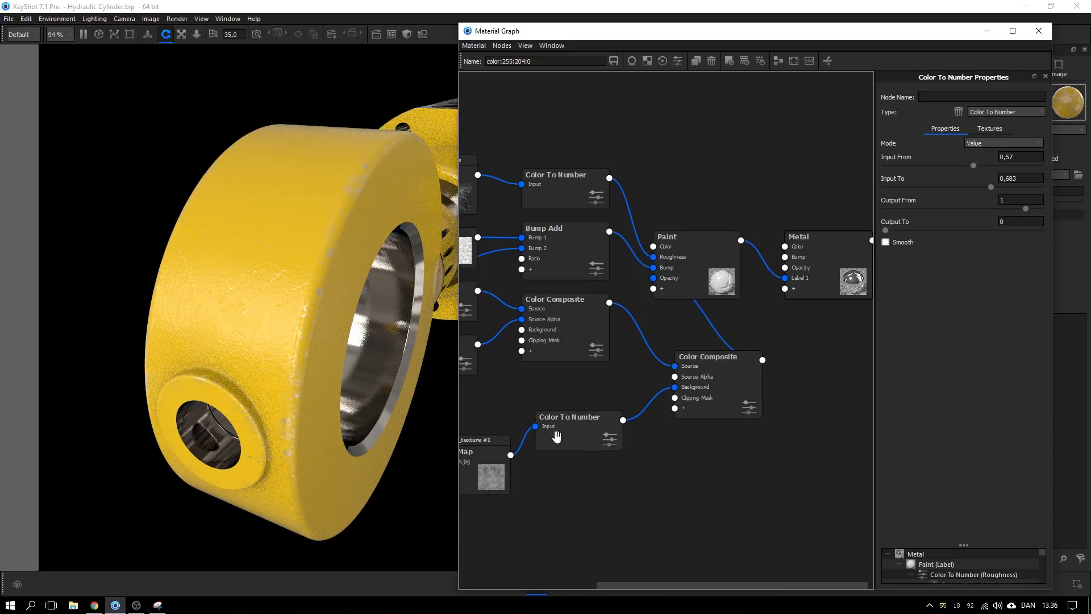
pyautogui.click(502, 464)
pyautogui.moveTo(942, 283)
pyautogui.mouseDown()
pyautogui.moveTo(933, 282)
pyautogui.moveTo(958, 279)
pyautogui.mouseUp()
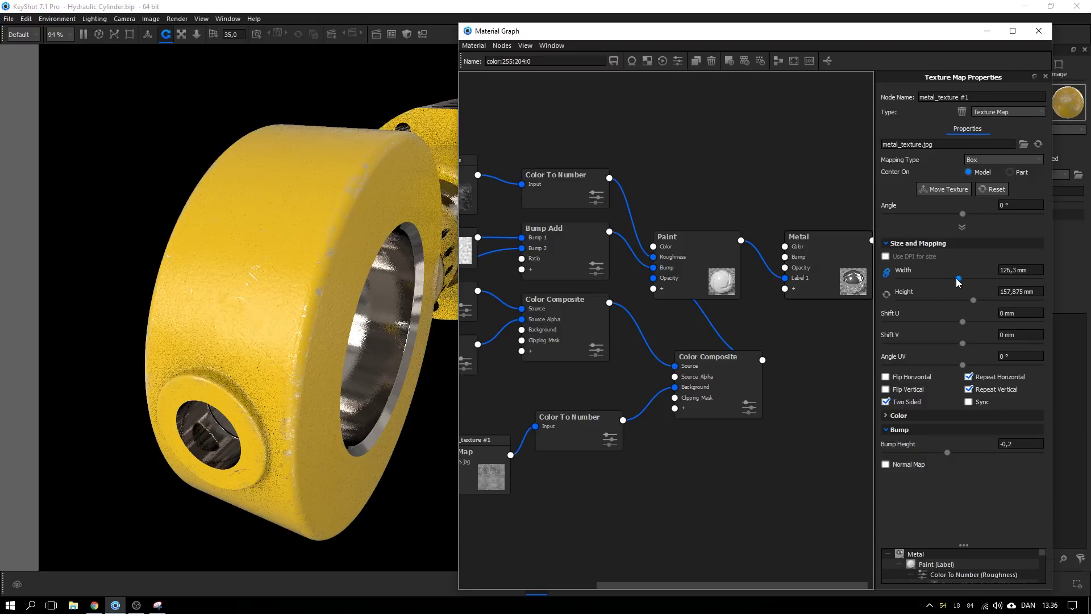
# - Widen the Color To Number's input range to 0,423–0,838 and orbit the cylinder to inspect the added scratches
pyautogui.click(603, 419)
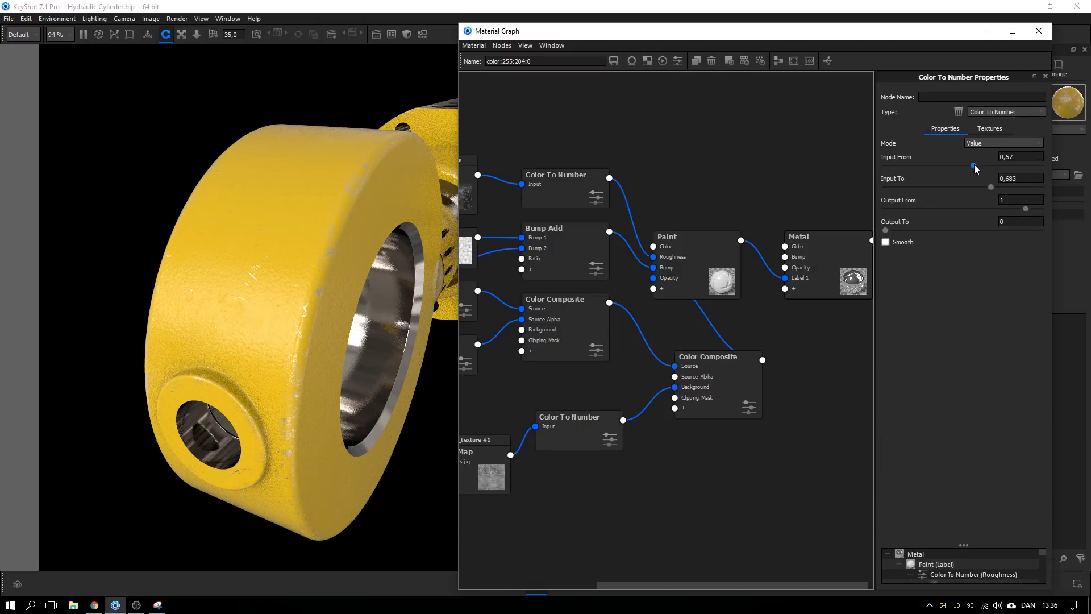
pyautogui.moveTo(974, 164); pyautogui.dragTo(957, 169)
pyautogui.moveTo(955, 166); pyautogui.dragTo(1016, 188)
pyautogui.scroll(-3, 364, 296)
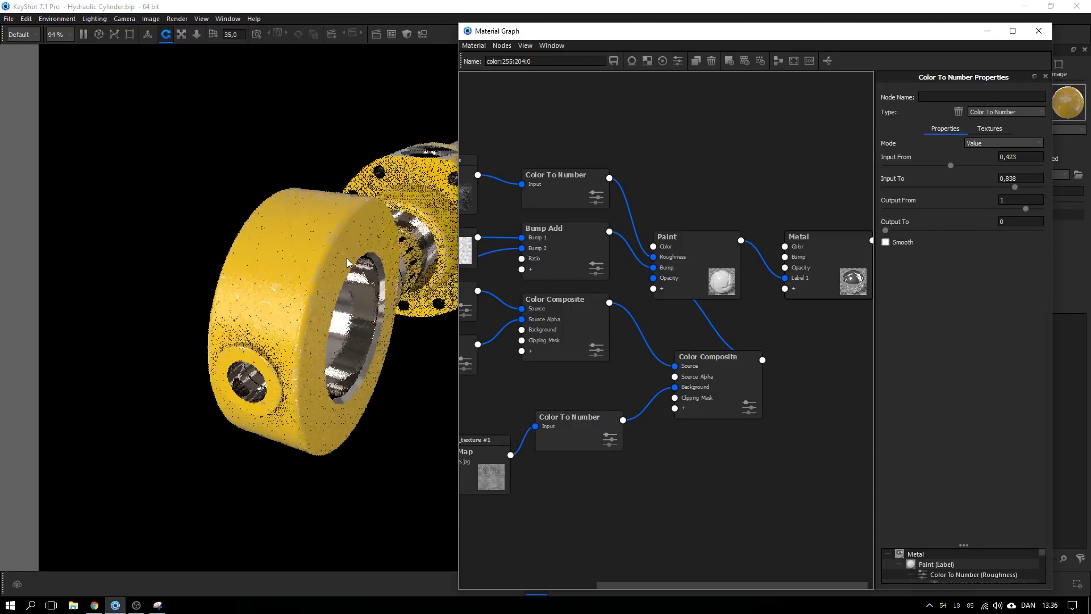
pyautogui.moveTo(358, 290); pyautogui.dragTo(321, 287)
pyautogui.scroll(3, 334, 285)
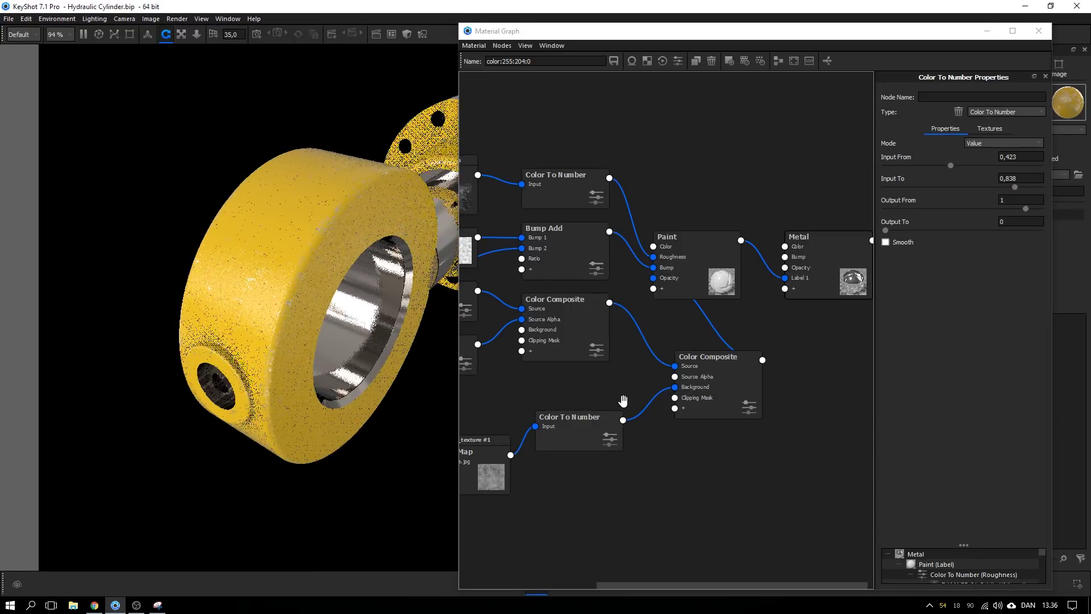
# - Move the second composite and its Color To Number beneath the first composite, and lower the opacity mask nodes away from Bump Add
pyautogui.moveTo(589, 387); pyautogui.dragTo(544, 372)
pyautogui.scroll(-4, 610, 387)
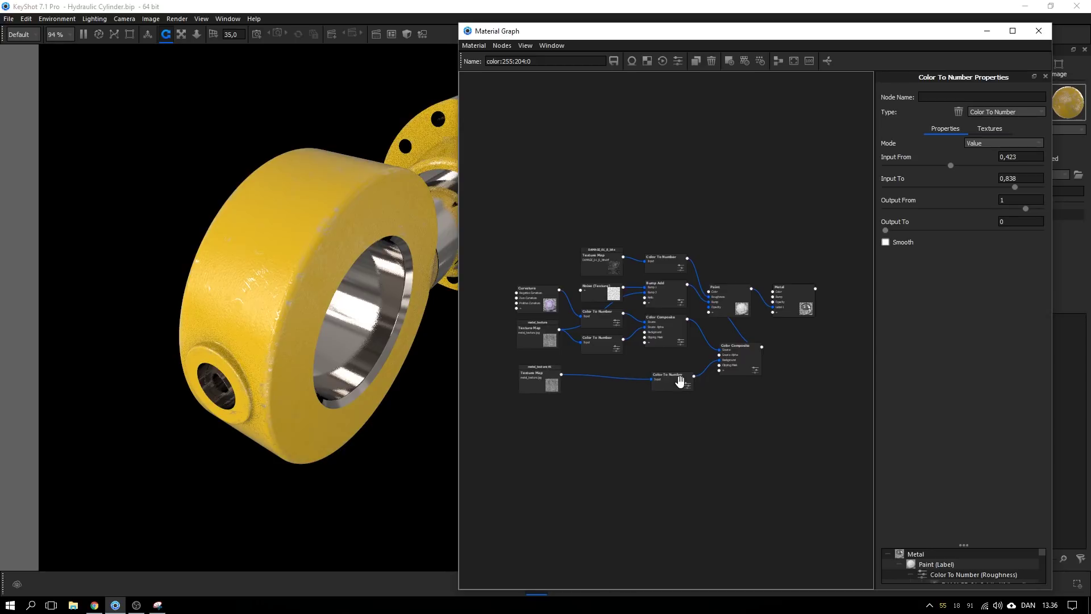
pyautogui.moveTo(681, 382); pyautogui.dragTo(641, 375)
pyautogui.moveTo(754, 373); pyautogui.dragTo(684, 373)
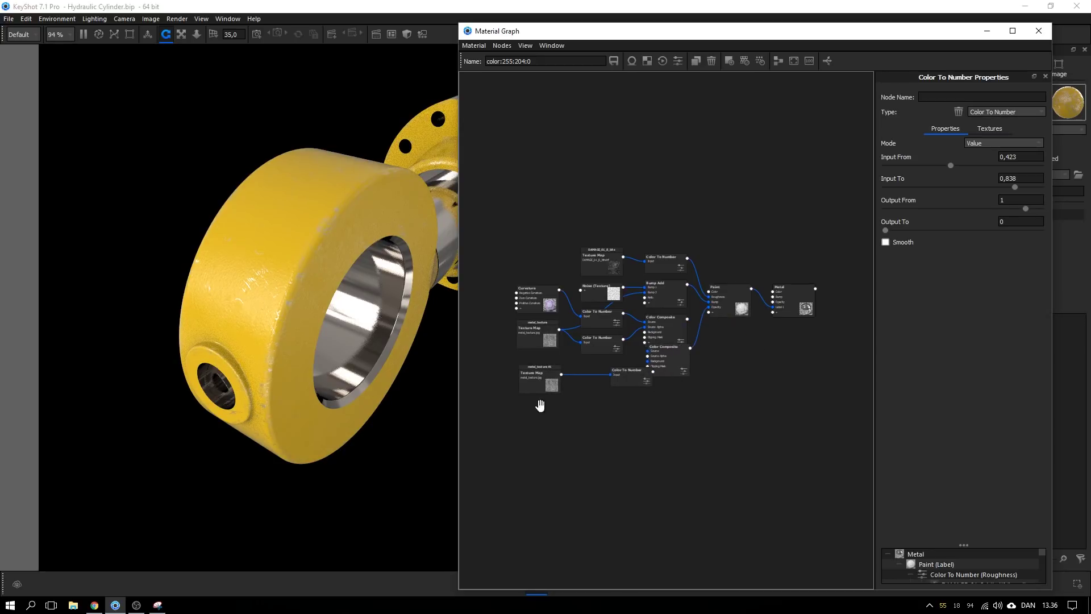
pyautogui.moveTo(532, 432); pyautogui.dragTo(675, 346)
pyautogui.click(632, 429)
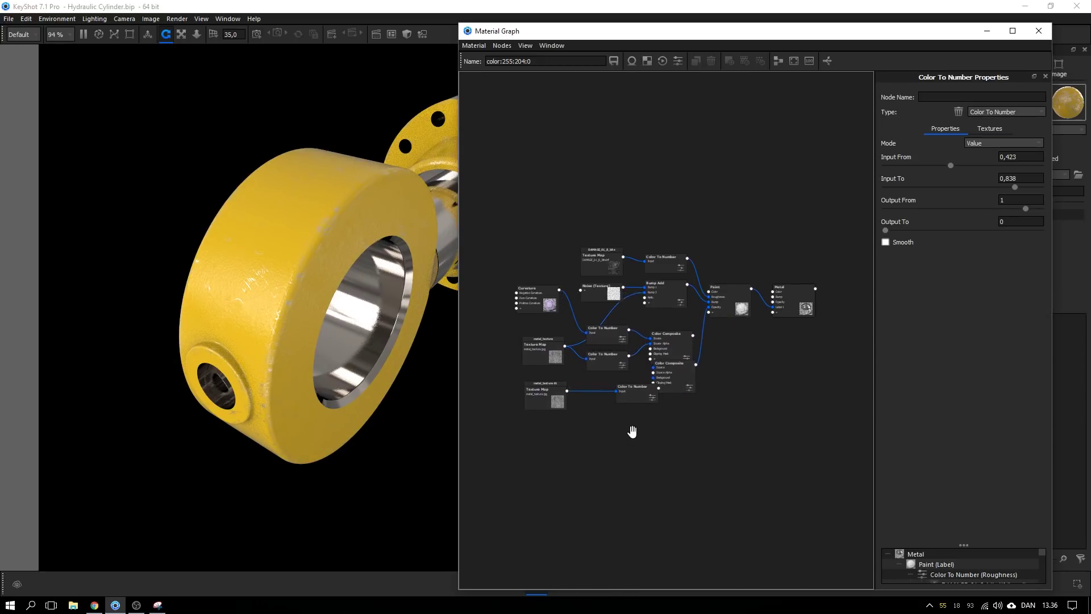
pyautogui.moveTo(524, 456); pyautogui.dragTo(678, 345)
pyautogui.moveTo(555, 310); pyautogui.dragTo(553, 330)
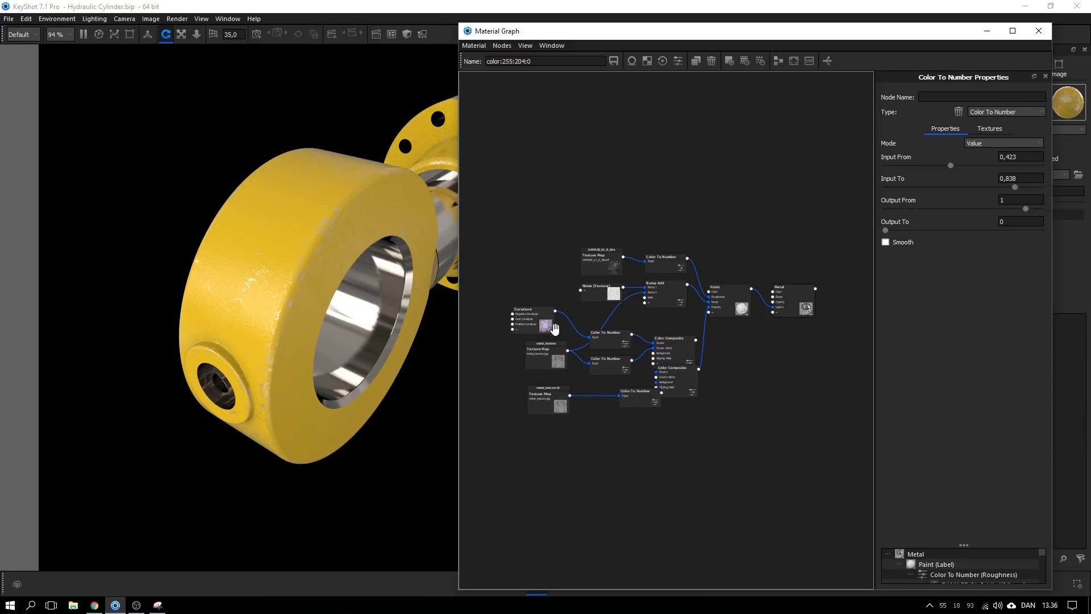
# - Space out the texture, Noise and Paint nodes, and lift the first Color Composite off the second one
pyautogui.scroll(1, 578, 357)
pyautogui.scroll(1, 578, 357)
pyautogui.moveTo(524, 367); pyautogui.dragTo(507, 371)
pyautogui.moveTo(679, 283); pyautogui.dragTo(679, 291)
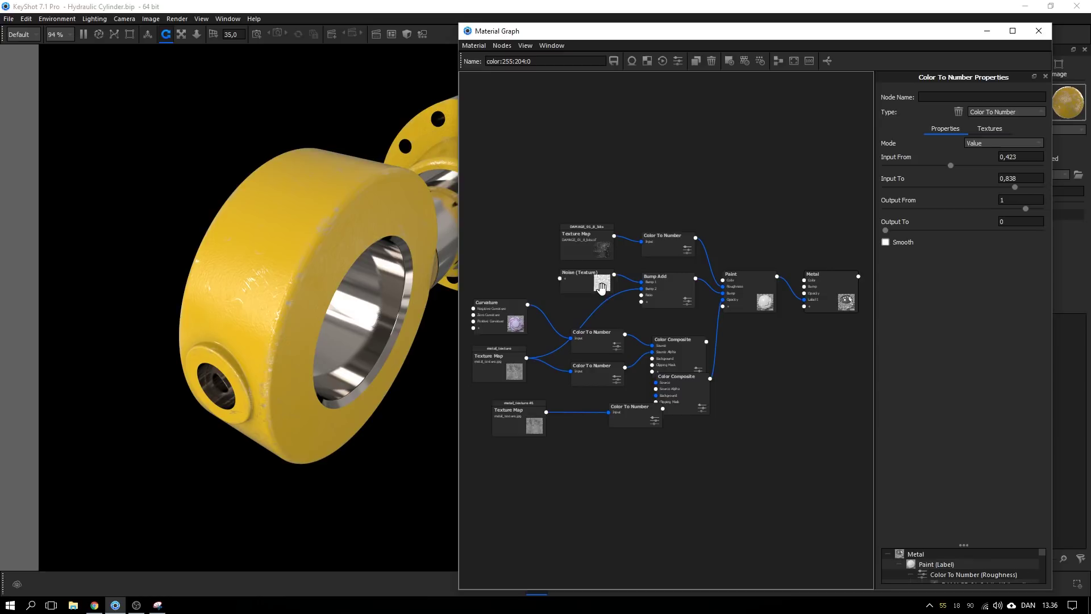
pyautogui.moveTo(602, 287); pyautogui.dragTo(591, 285)
pyautogui.moveTo(610, 246); pyautogui.dragTo(605, 237)
pyautogui.moveTo(725, 276); pyautogui.dragTo(734, 310)
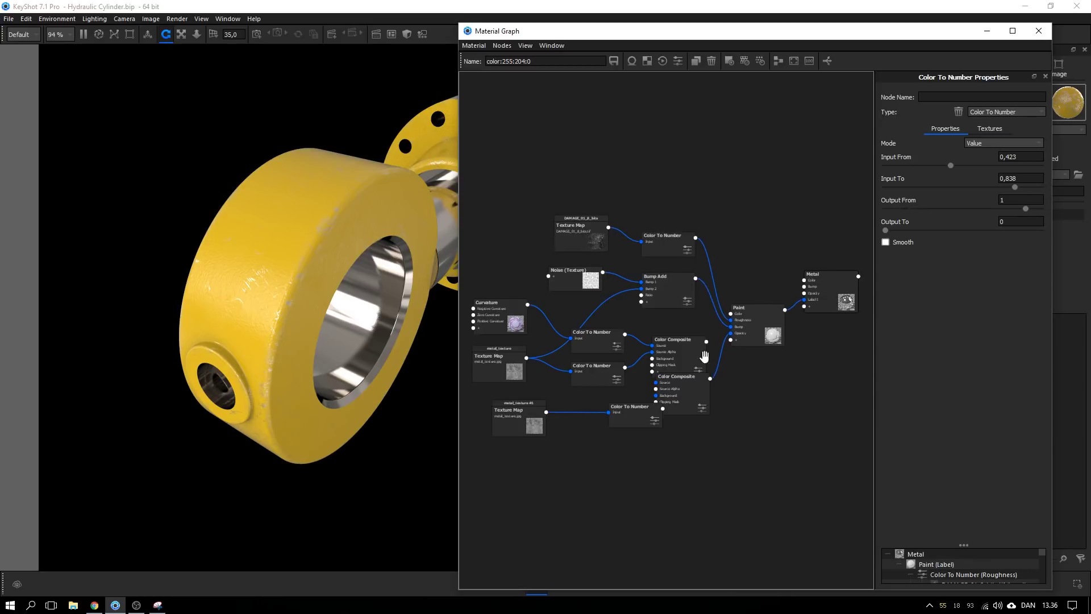
pyautogui.moveTo(690, 355); pyautogui.dragTo(686, 341)
# - Shift the first Color Composite and its input nodes away from Paint, and space the duplicated texture from its Color To Number
pyautogui.scroll(-1, 698, 391)
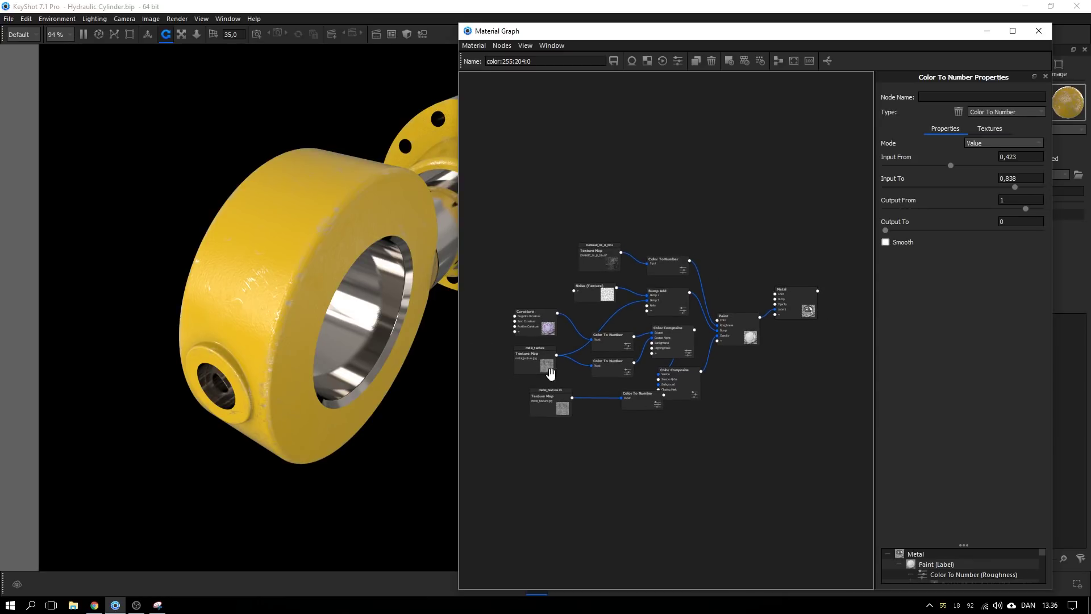
pyautogui.moveTo(496, 329); pyautogui.dragTo(646, 384)
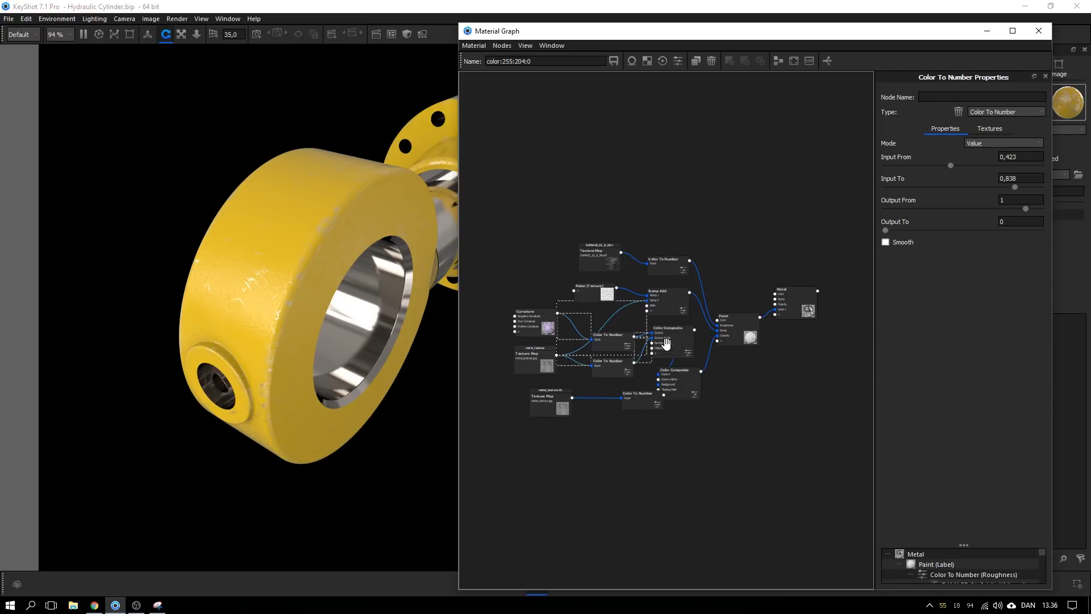
pyautogui.moveTo(671, 344)
pyautogui.mouseDown()
pyautogui.moveTo(641, 344)
pyautogui.moveTo(659, 343)
pyautogui.mouseUp()
pyautogui.moveTo(500, 320); pyautogui.dragTo(642, 371)
pyautogui.moveTo(640, 346); pyautogui.dragTo(568, 346)
pyautogui.moveTo(634, 401); pyautogui.dragTo(519, 429)
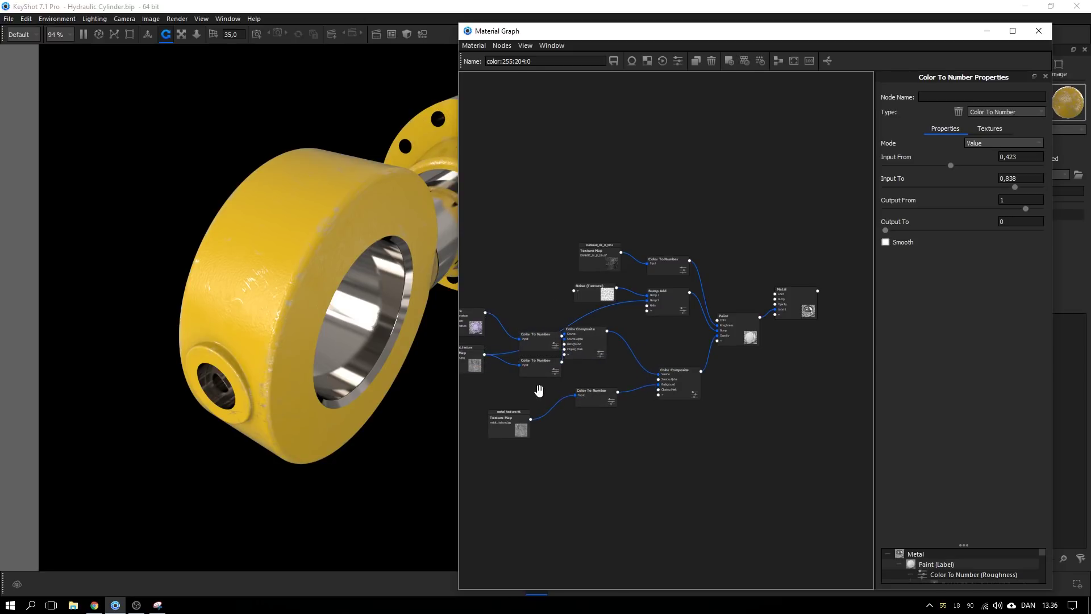
# - Separate the Curvature, metal_texture and two Color To Number nodes from the first Color Composite so its connections are readable
pyautogui.moveTo(554, 362); pyautogui.dragTo(536, 336)
pyautogui.moveTo(477, 292); pyautogui.dragTo(501, 374)
pyautogui.moveTo(519, 367); pyautogui.dragTo(473, 367)
pyautogui.doubleClick(504, 397)
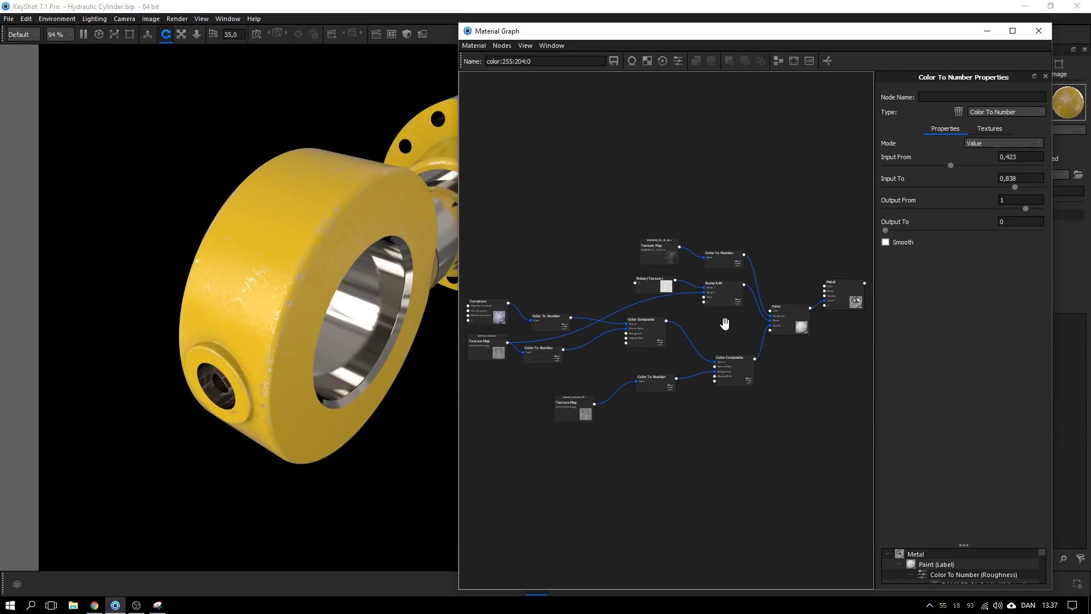